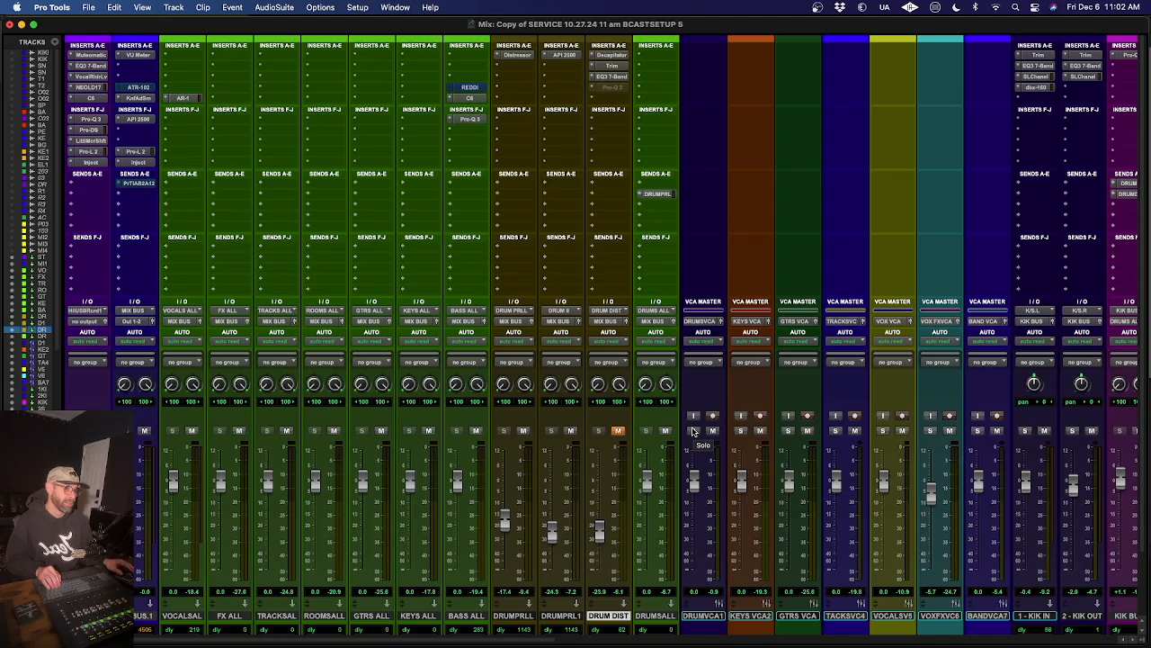
- Solo the DRUMVCA1 master and inspect the ZenLimiter settings on the SNR PRLL track
left_click(694, 431)
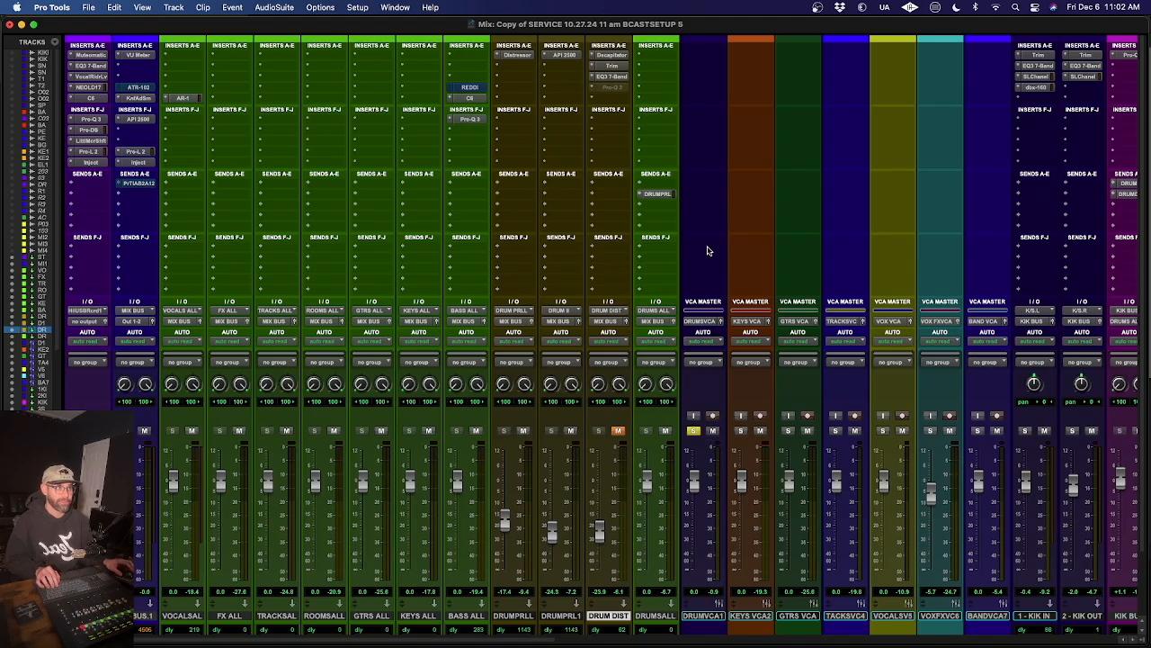
scroll(707, 250, "right", 10)
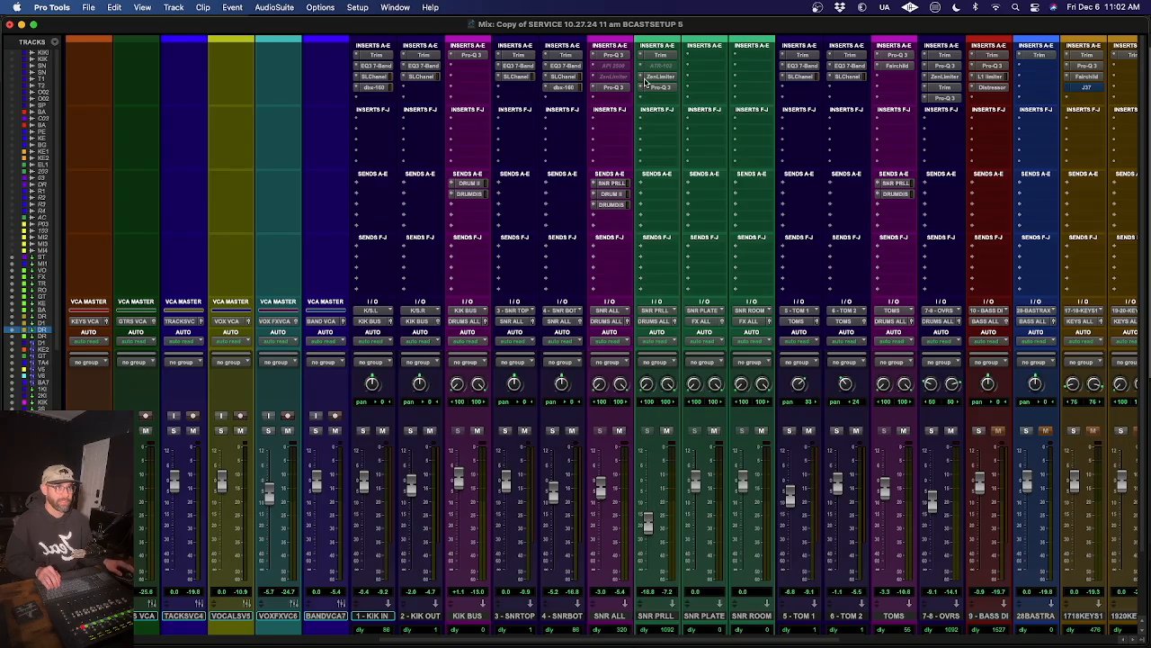
left_click(654, 77)
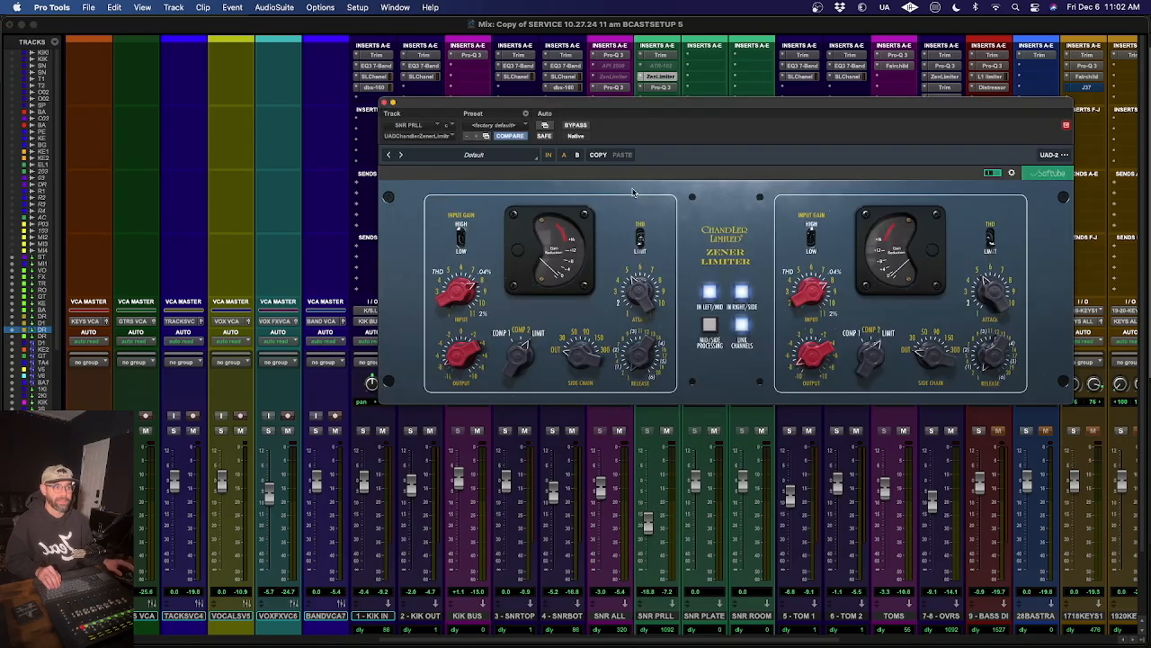
left_click(386, 103)
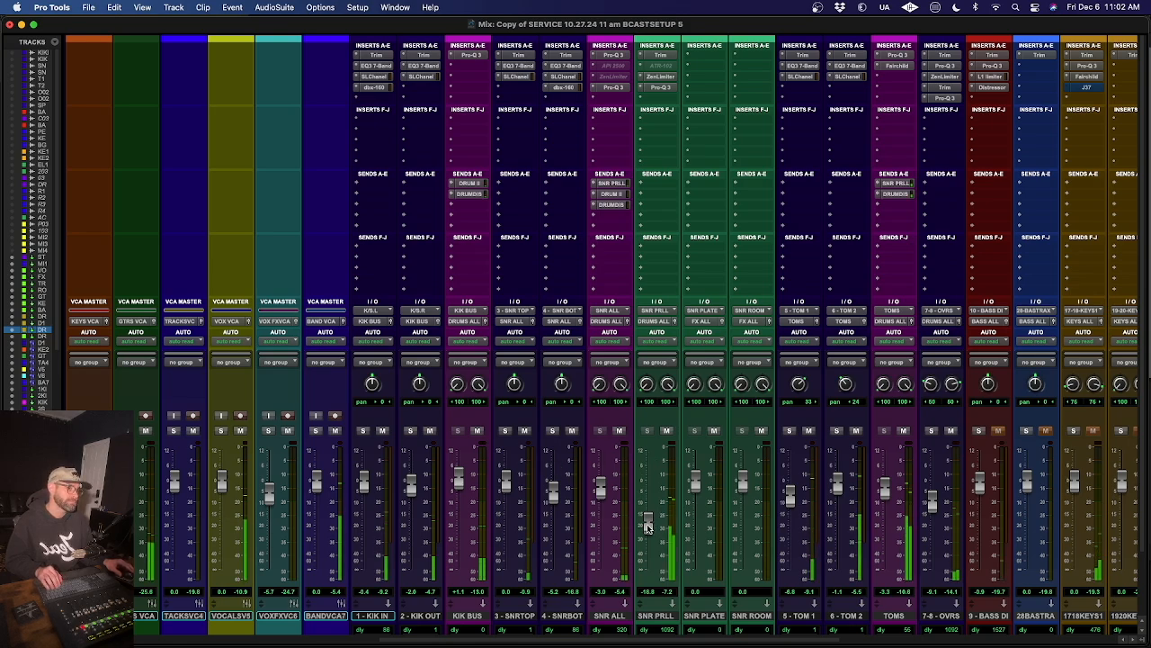
- Audition the SNR PRLL level by raising its fader to about +0.2 dB and lowering it to about -18.2 dB
left_click_drag(646, 526, 651, 468)
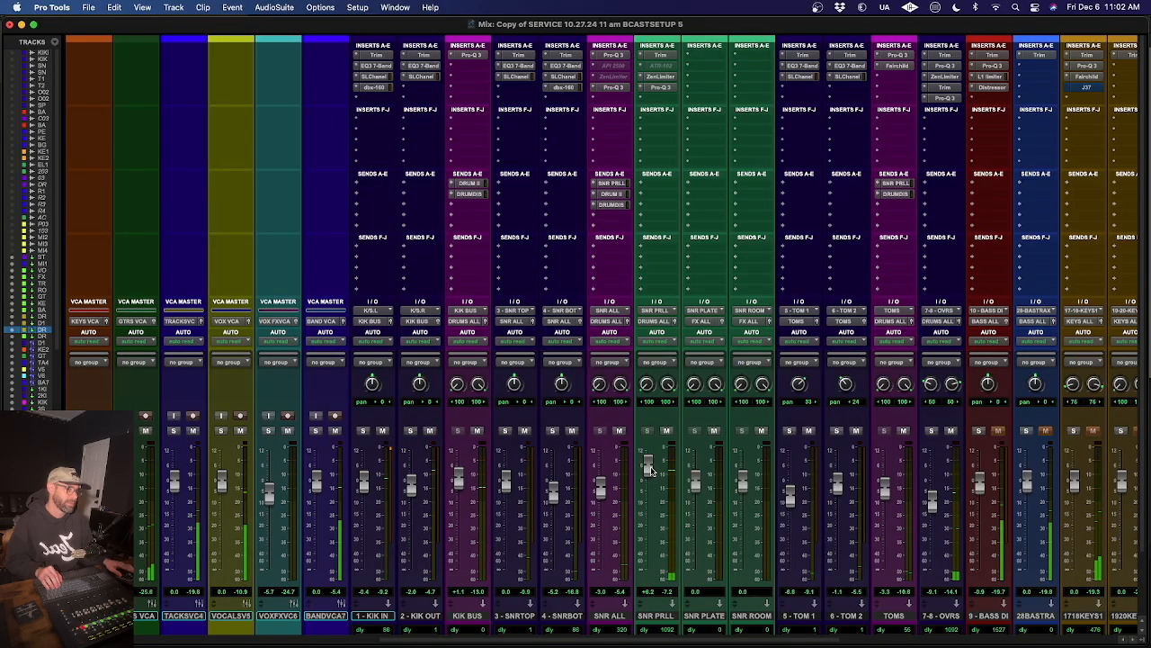
left_click_drag(651, 468, 649, 520)
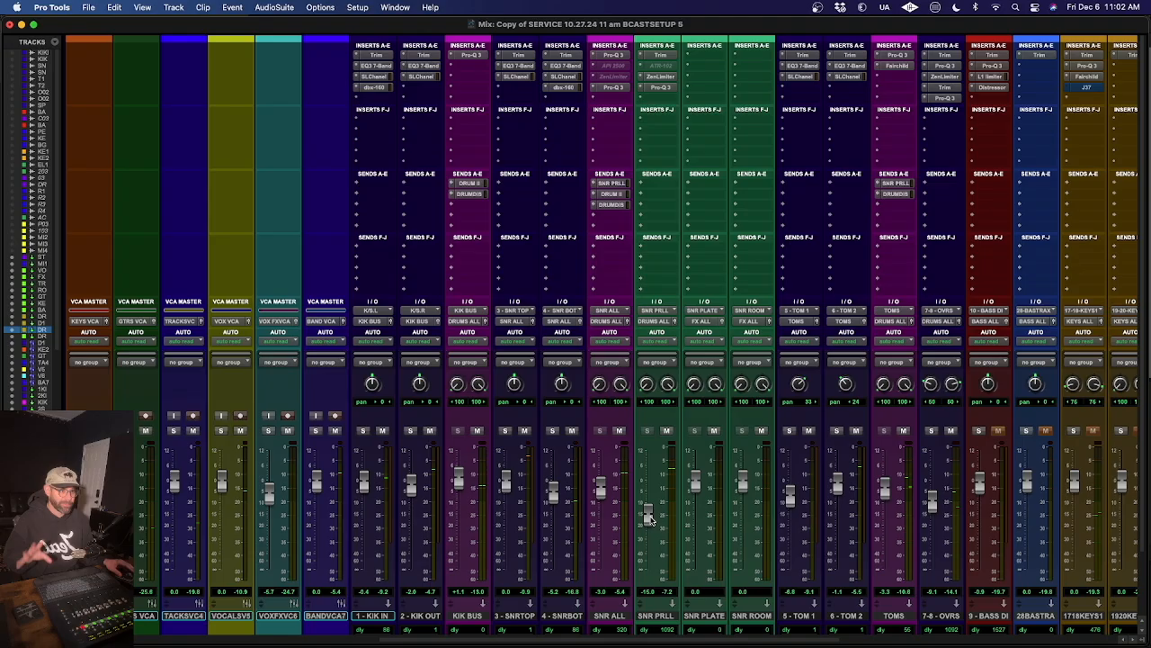
left_click_drag(651, 520, 650, 525)
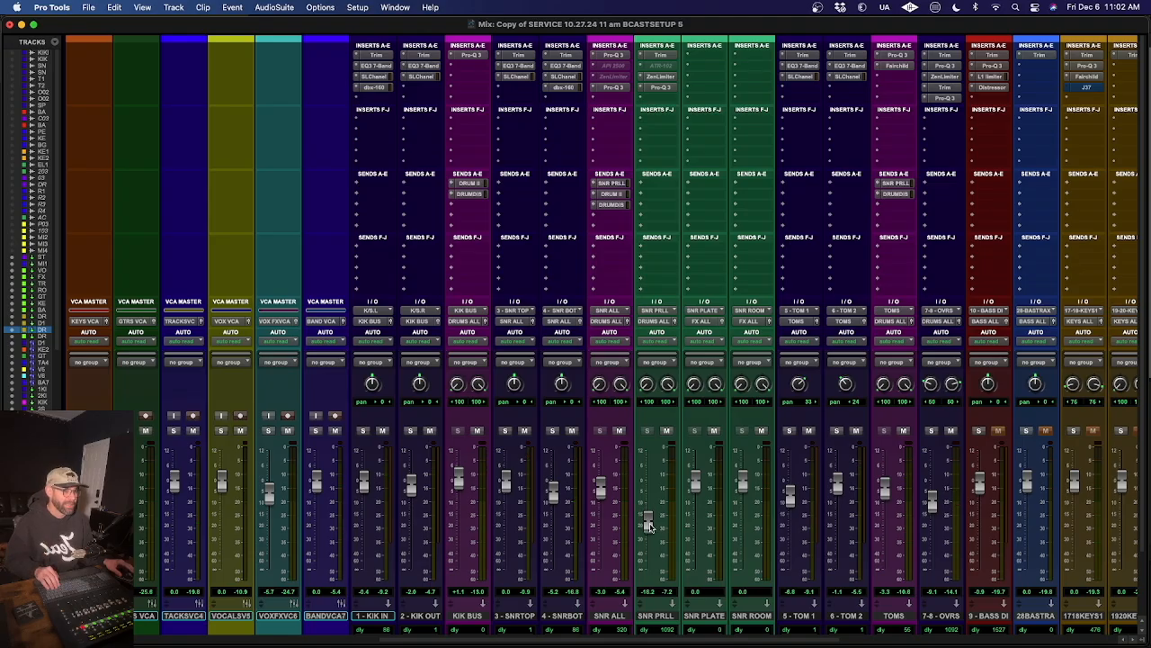
- Try Decapitator on the DRUMS ALL track, adjust its drive, and audition the session preset "drum 1"
scroll(542, 371, "left", 10)
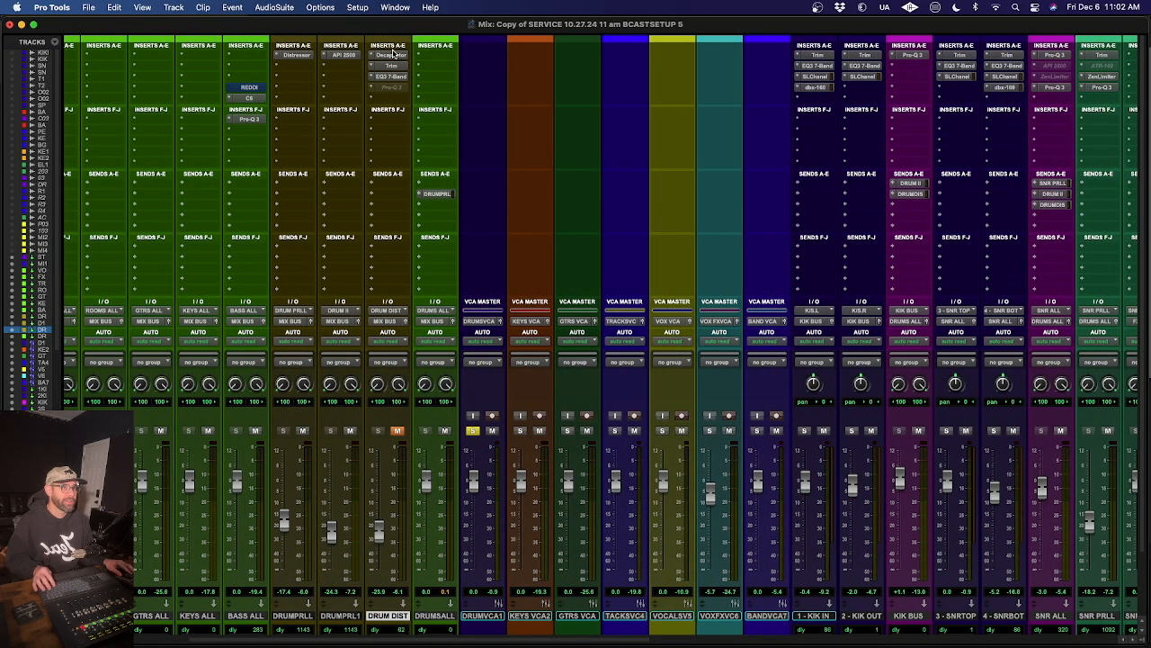
left_click(437, 56)
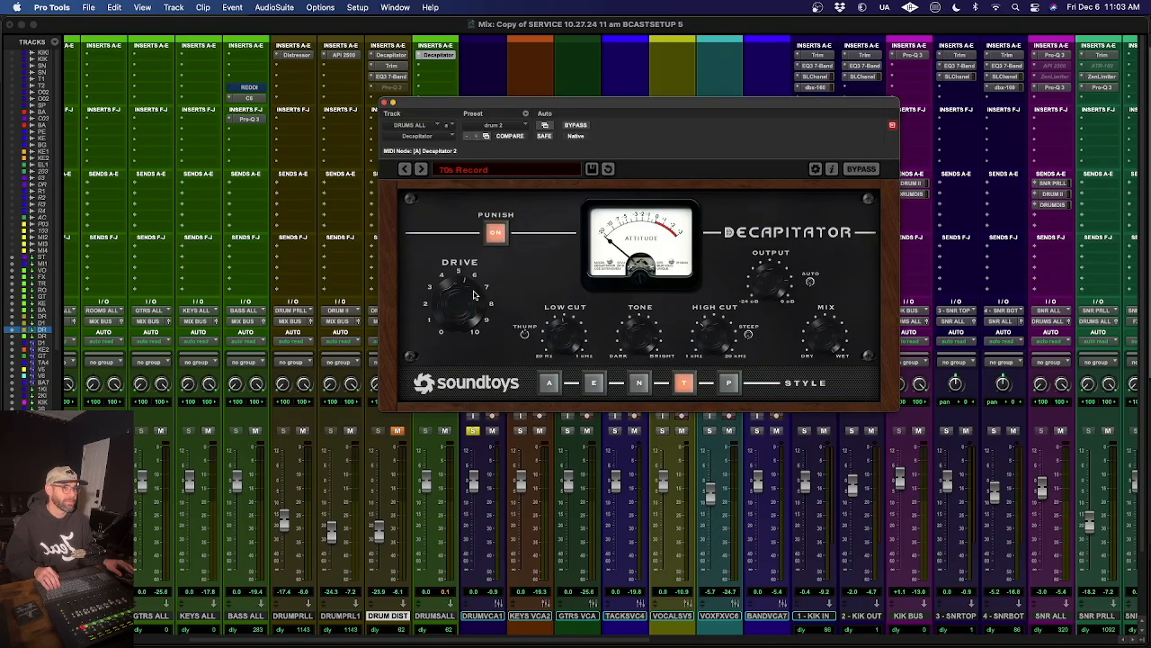
left_click_drag(467, 299, 458, 345)
key("space")
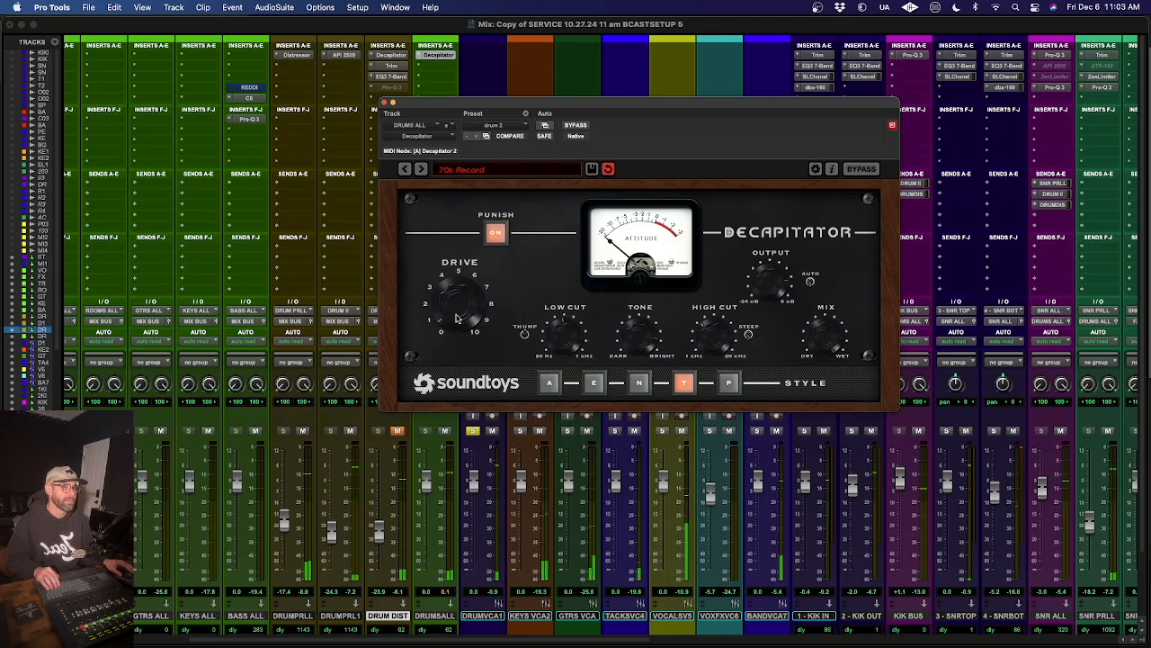
left_click(512, 127)
mouse_move(540, 116)
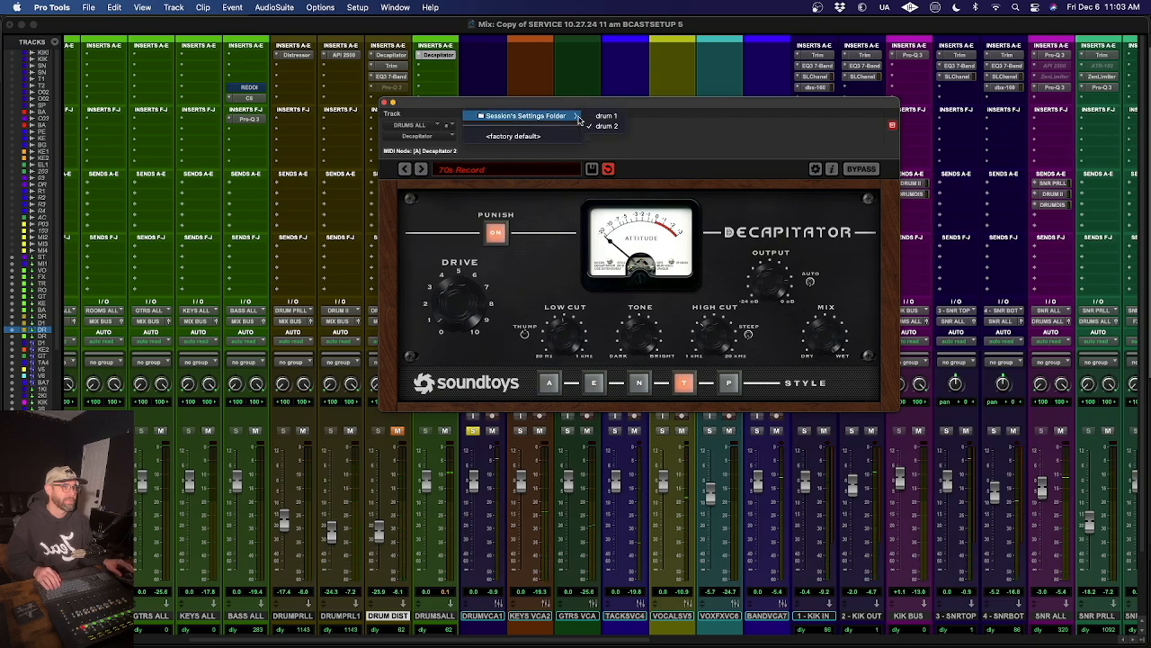
left_click(598, 117)
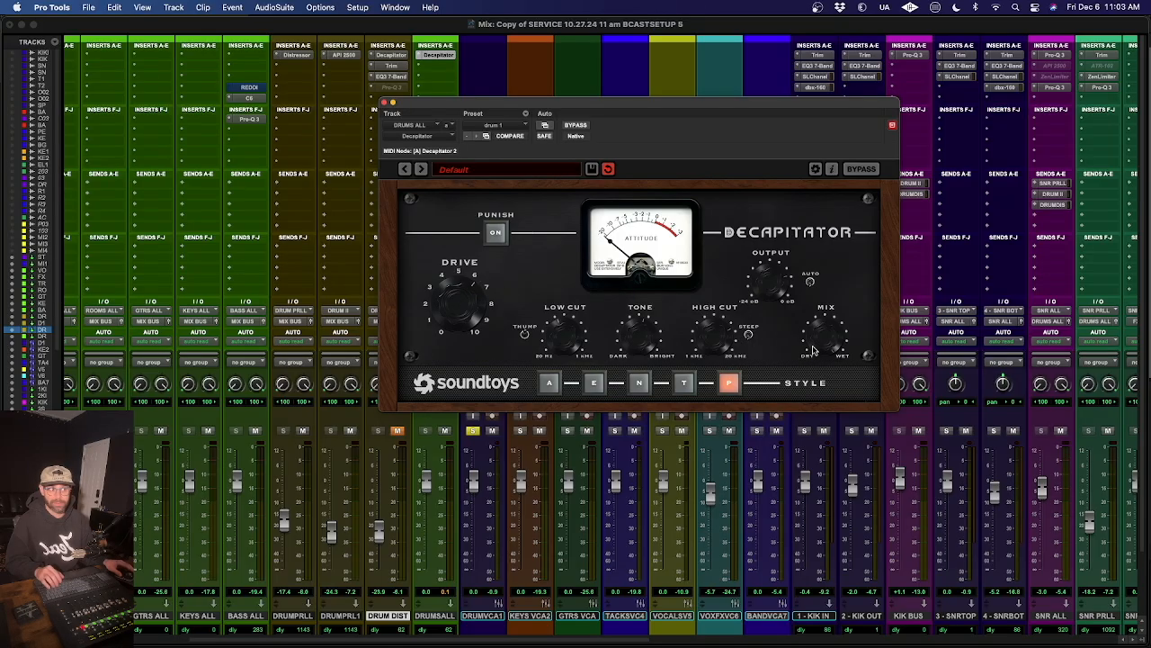
key("space")
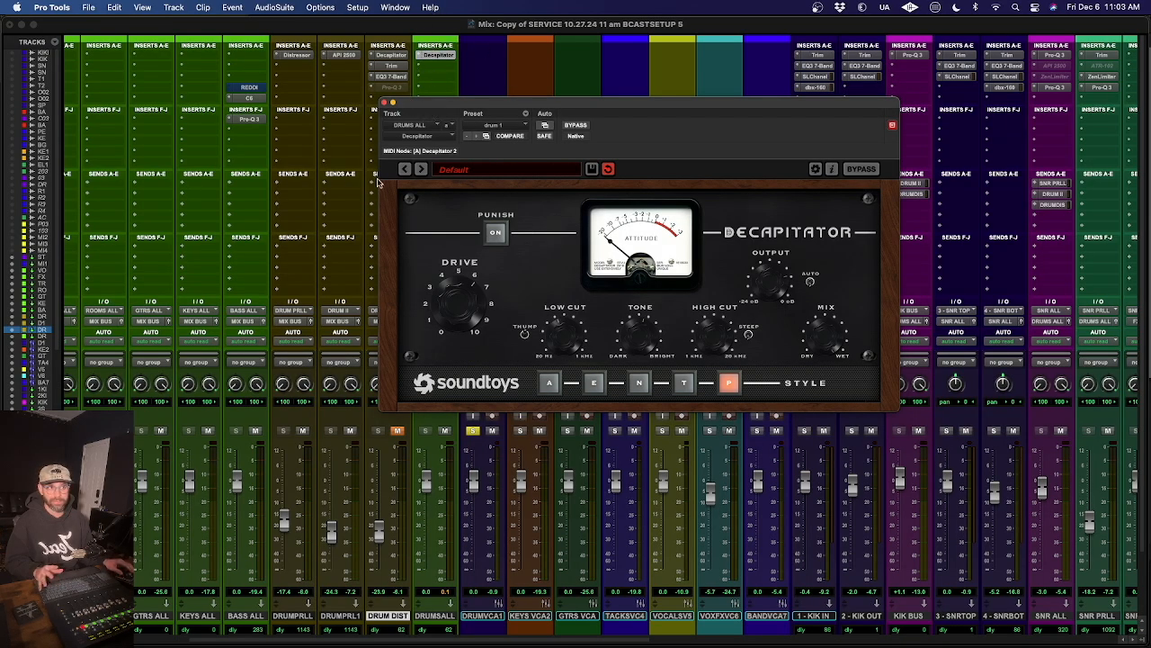
- Close Decapitator and remove it from the DRUMS ALL track's inserts
left_click(385, 103)
left_click(420, 53)
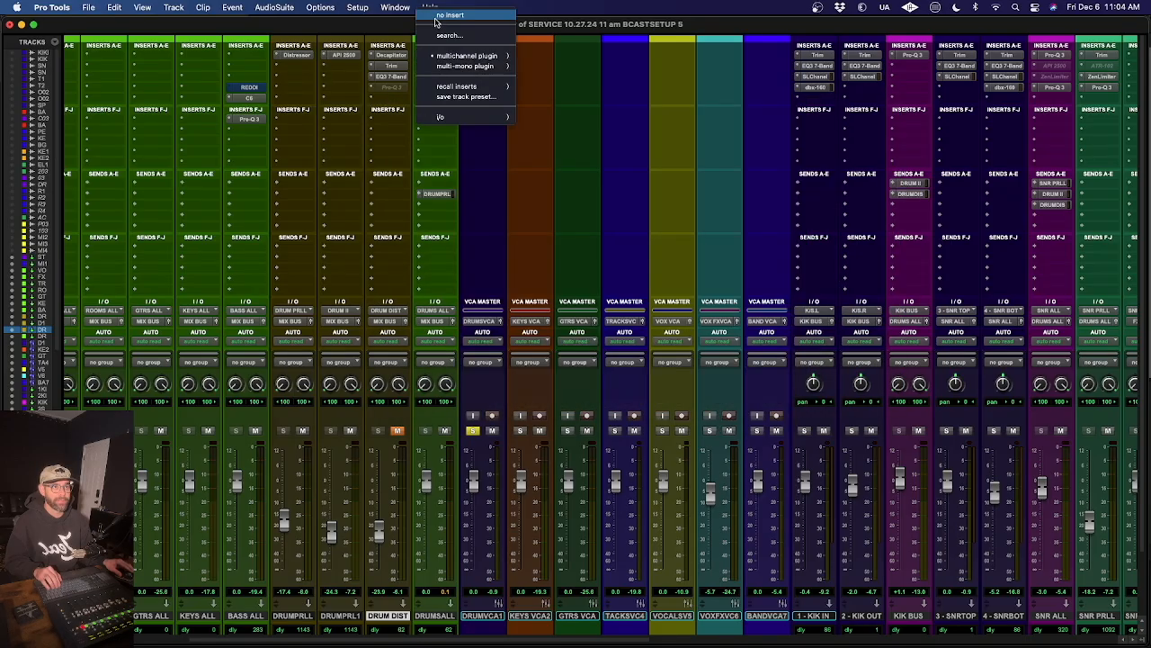
left_click(441, 16)
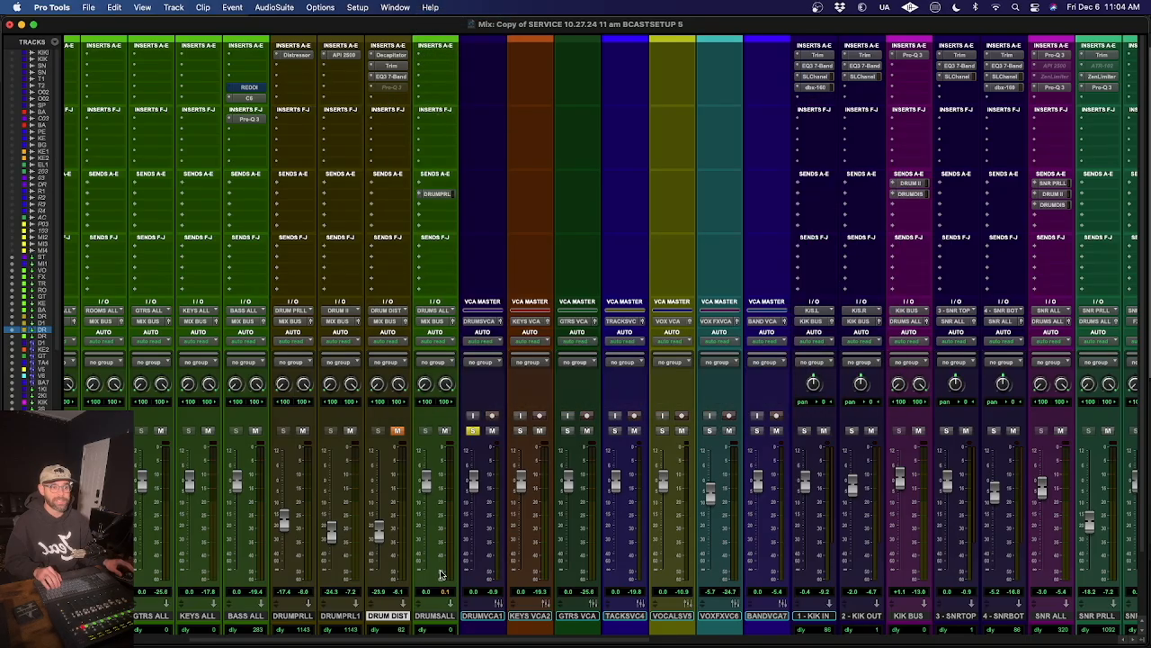
- Unmute the DRUM DIST track and audition its fader at about +0.2 dB, ending fully down
scroll(445, 612, "right", 1)
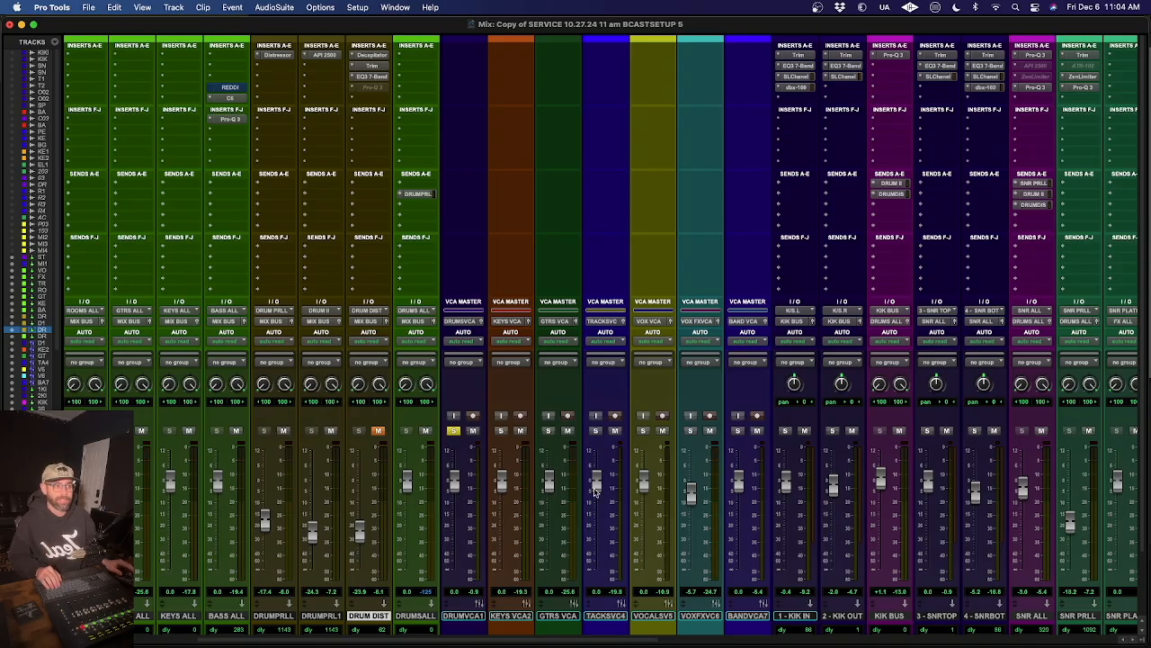
scroll(594, 490, "right", 6)
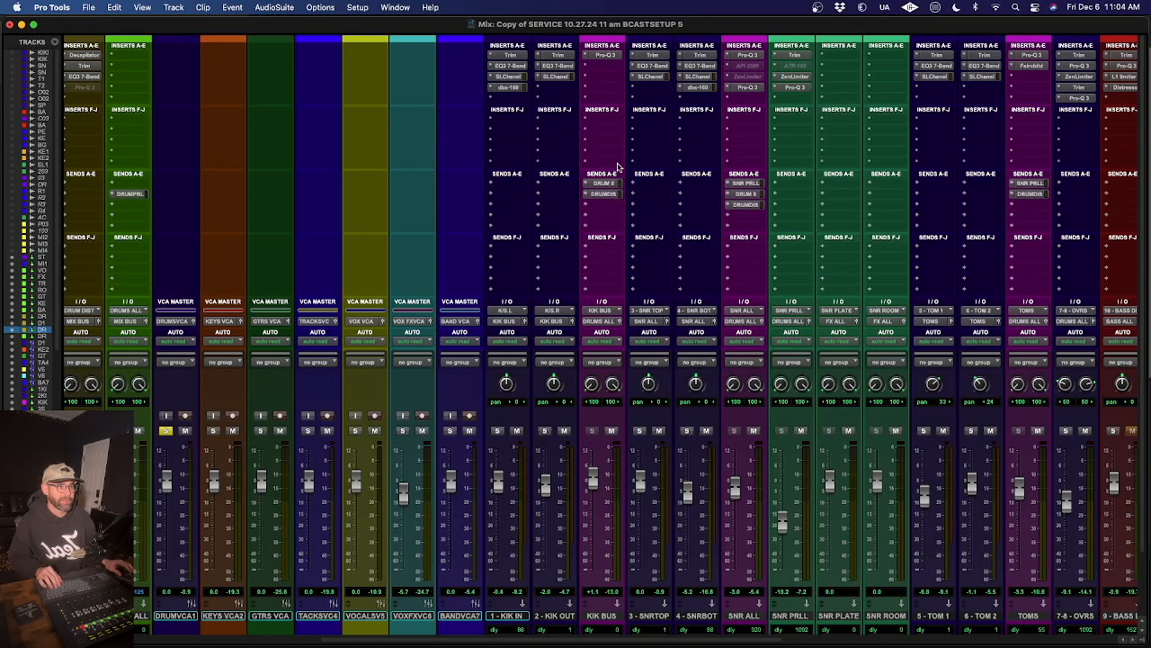
scroll(756, 302, "right", 3)
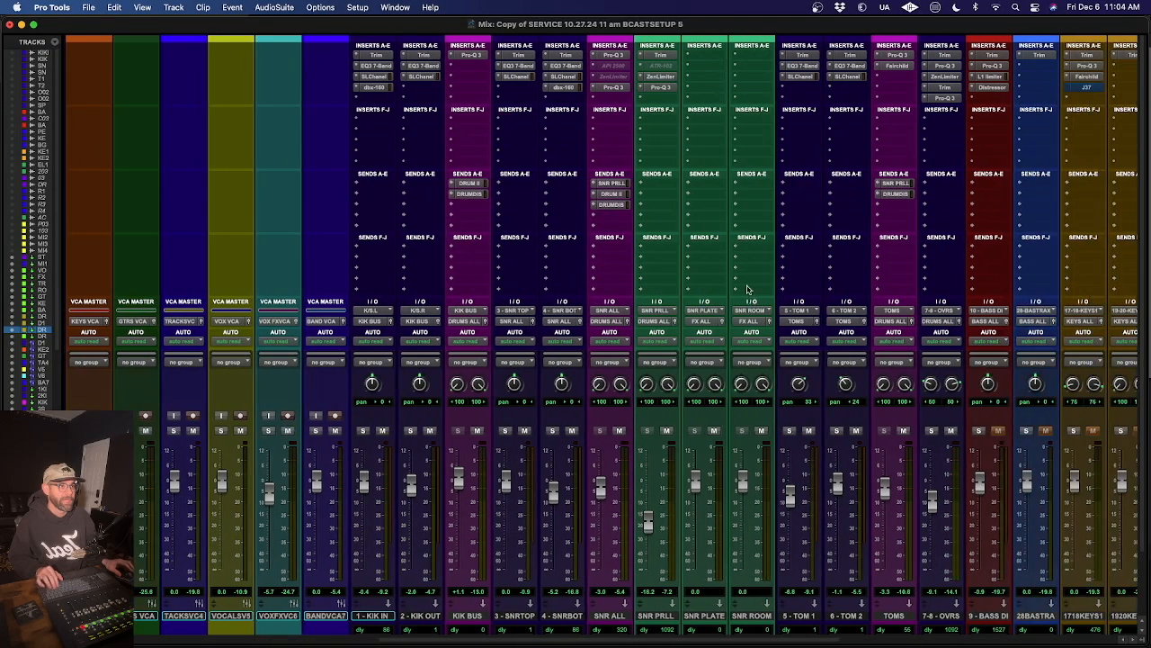
scroll(837, 255, "left", 10)
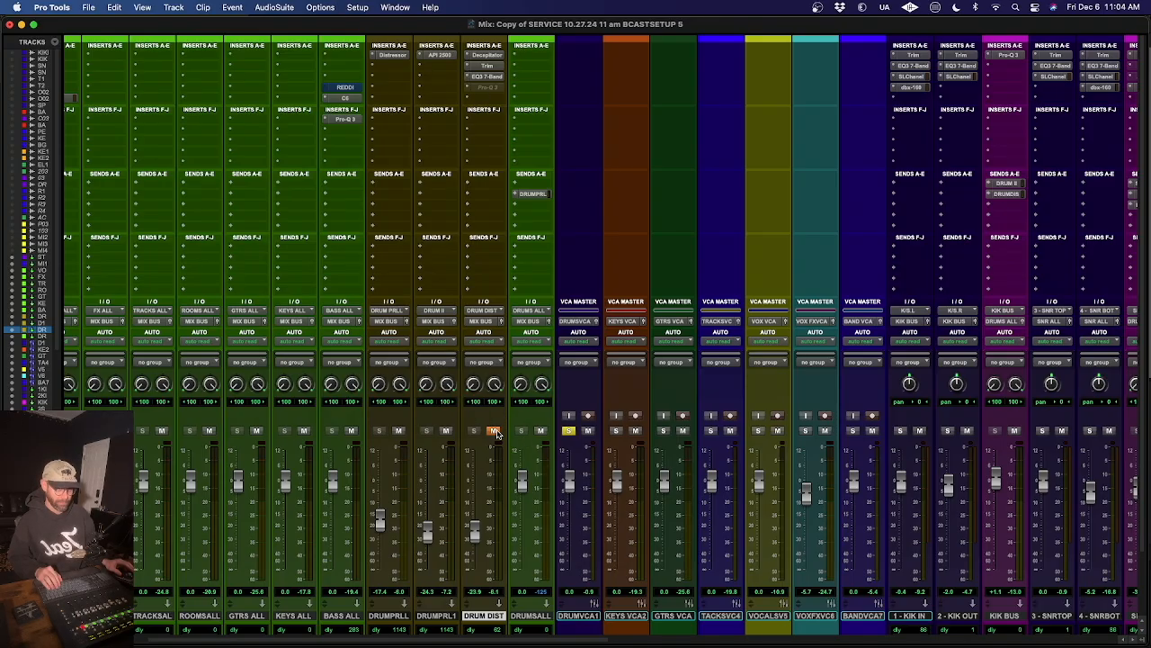
left_click(496, 432)
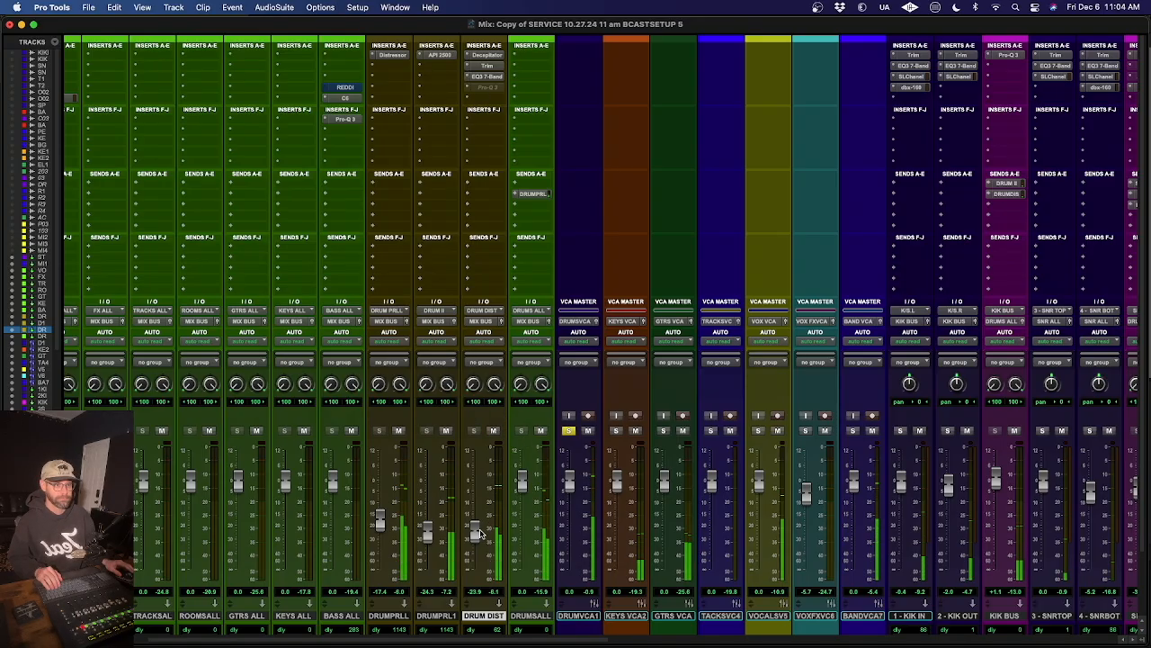
left_click_drag(477, 534, 478, 485)
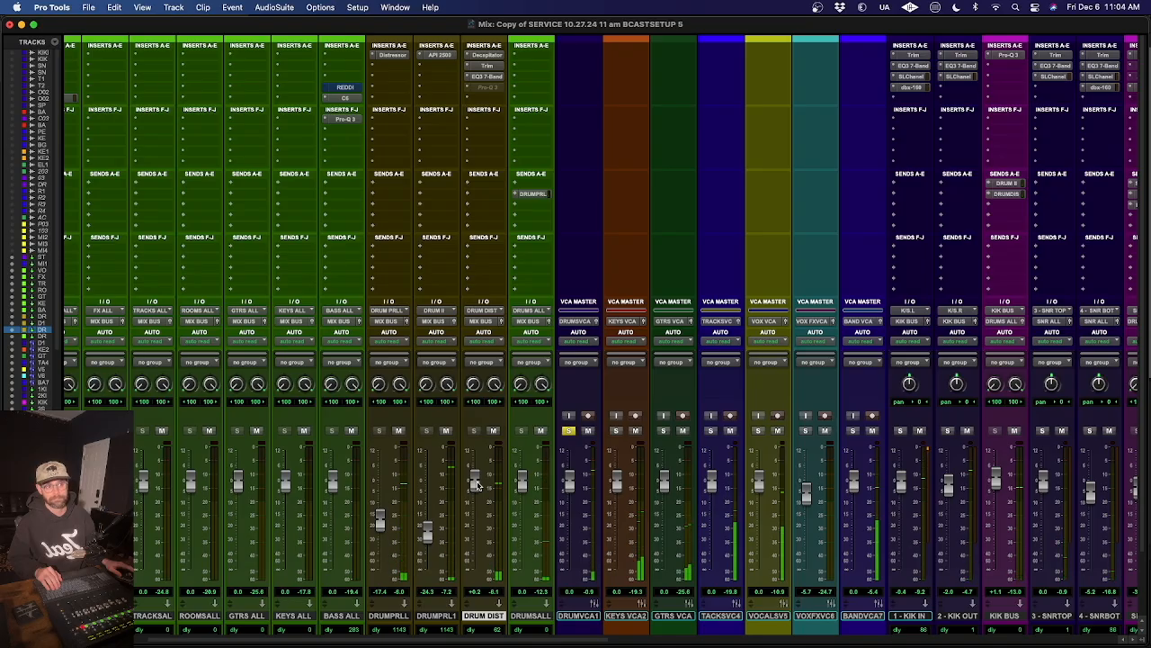
left_click_drag(478, 484, 478, 646)
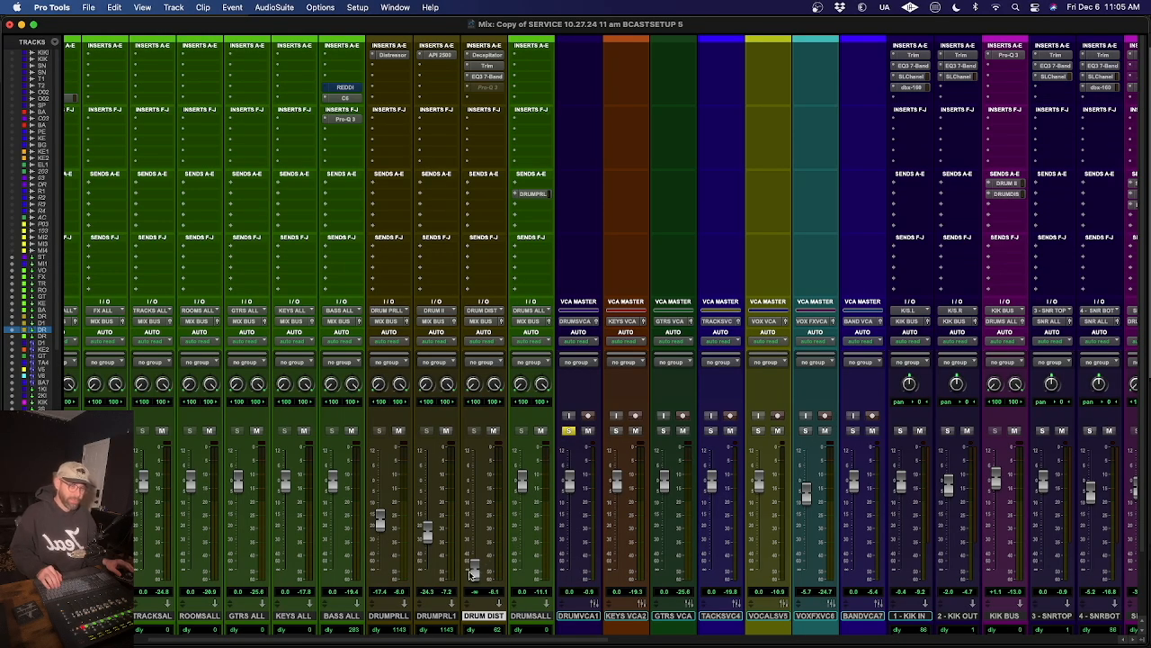
mouse_move(474, 570)
left_mouse_down()
mouse_move(474, 532)
mouse_move(477, 572)
left_mouse_up()
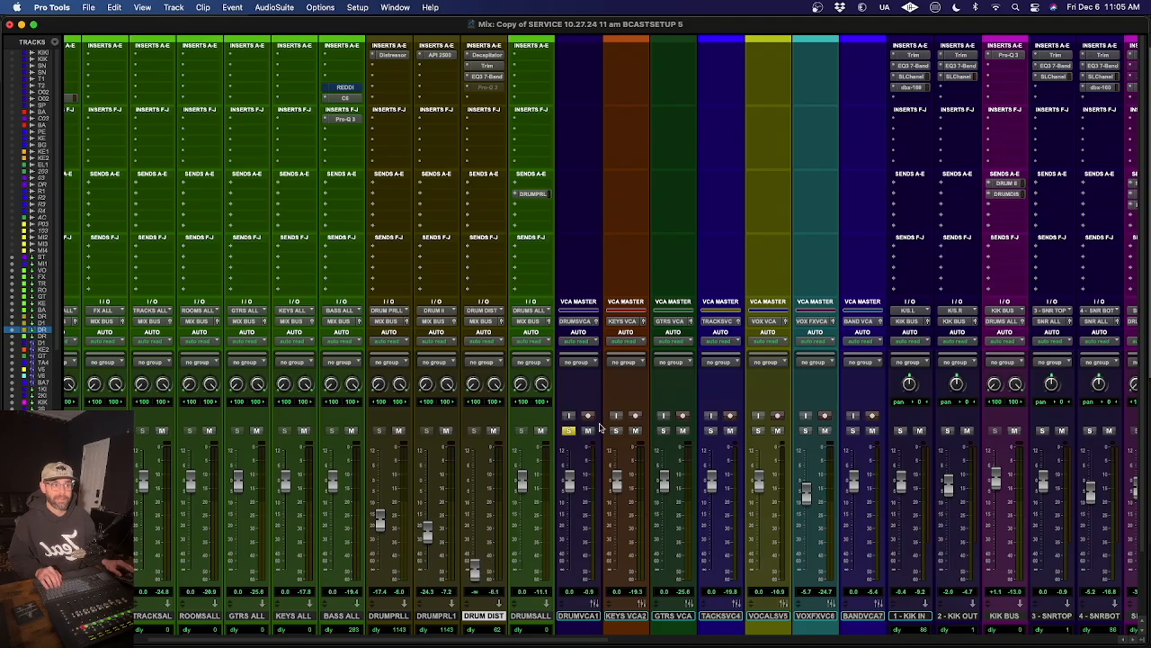
- Unsolo the DRUMVCA1 master and blend DRUM DIST into the full mix at about -20.8 dB
left_click(568, 431)
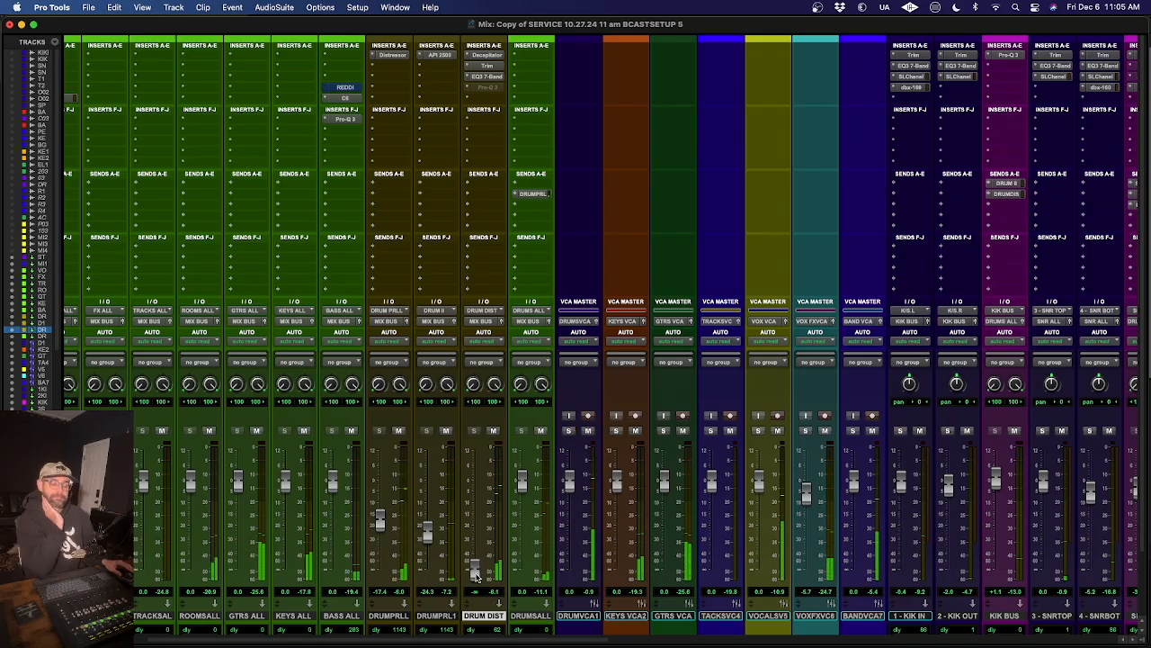
left_click_drag(476, 577, 480, 535)
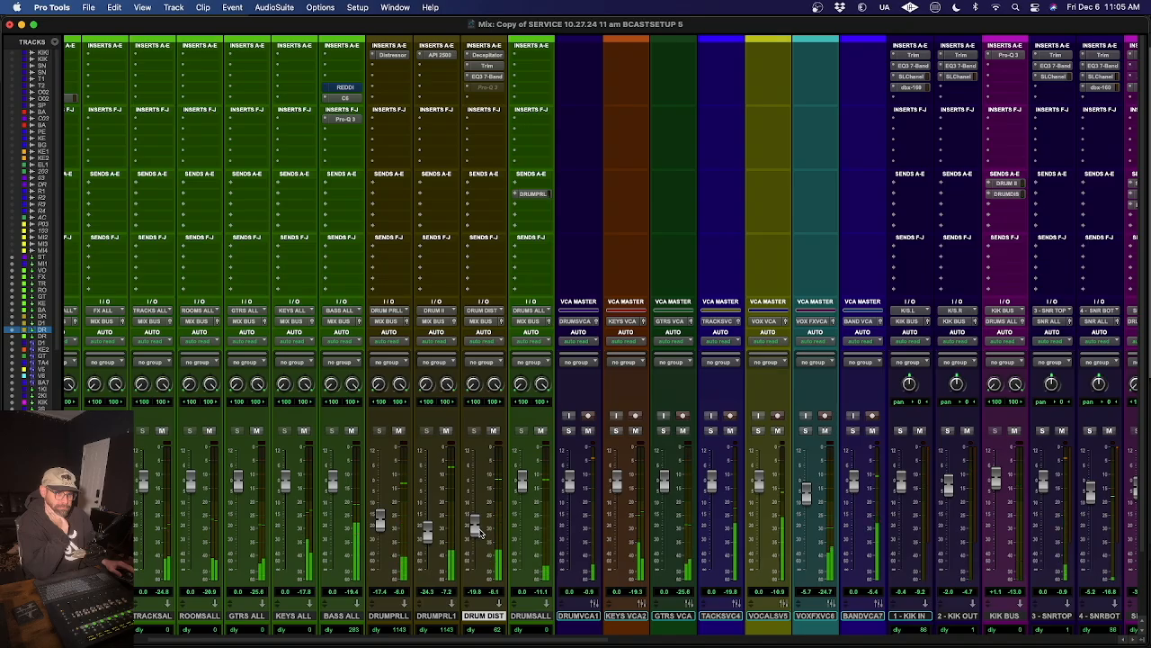
left_click_drag(479, 531, 479, 533)
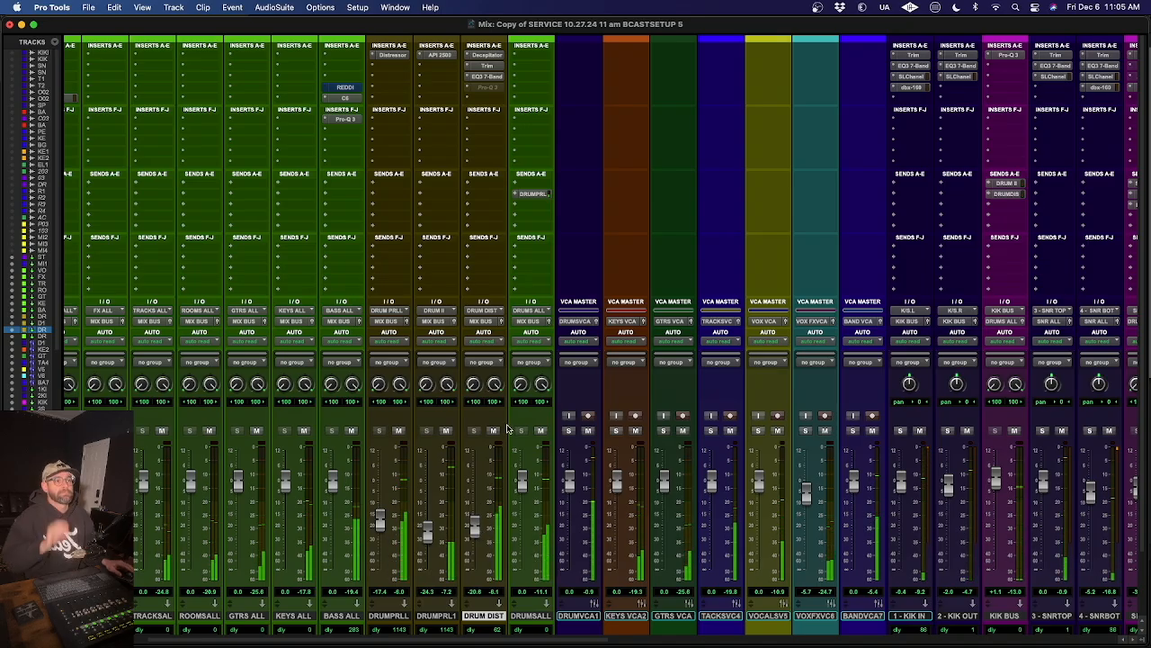
- Compare the full mix with and without the DRUM DIST track by toggling its mute during playback
left_click(494, 431)
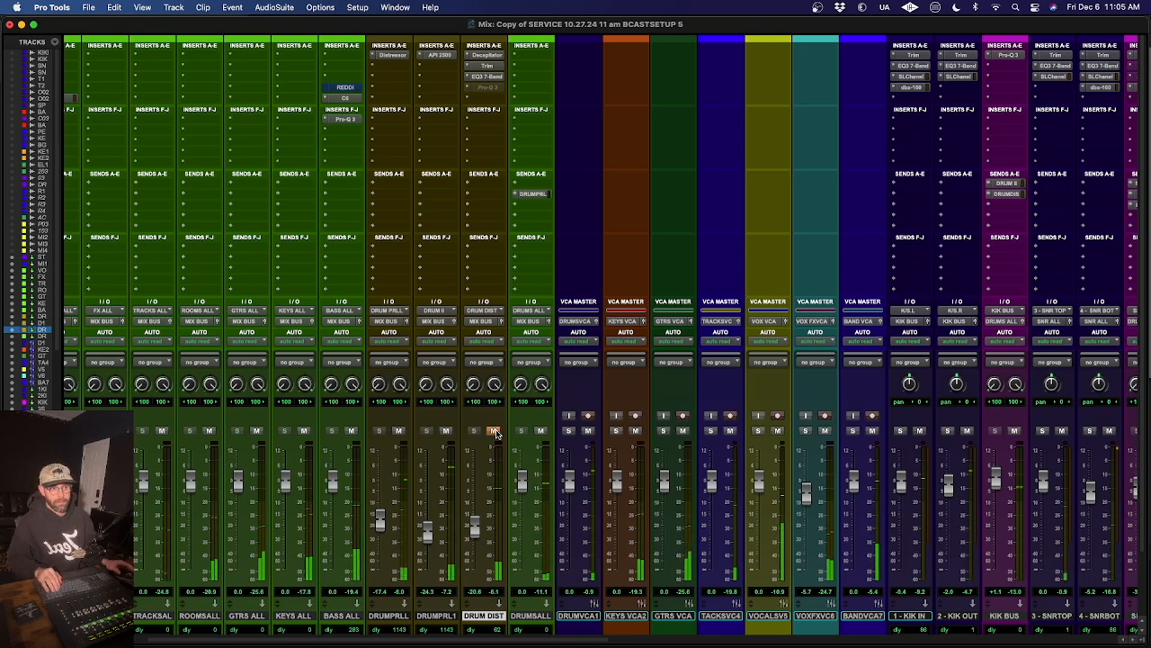
left_click(494, 431)
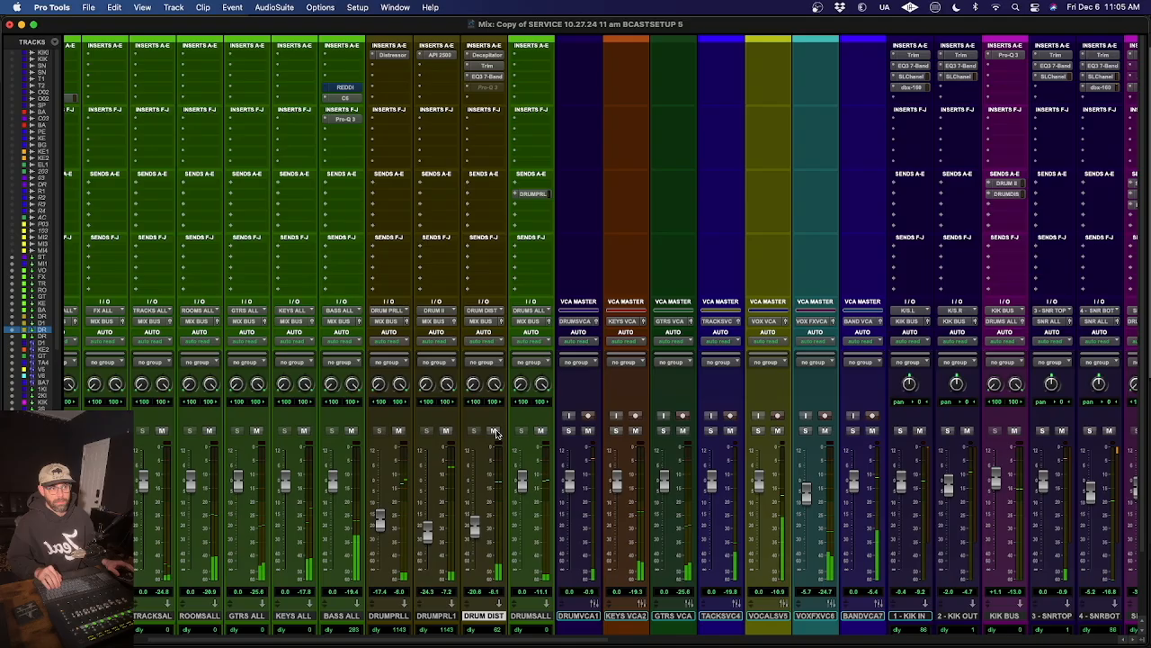
left_click(493, 431)
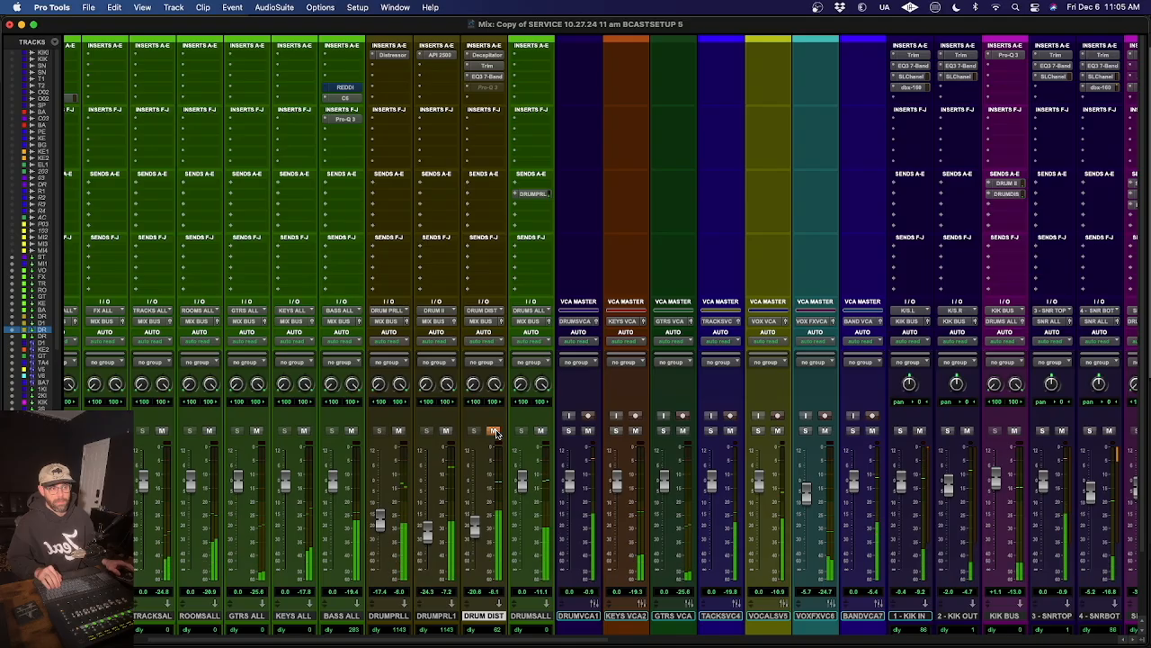
left_click(493, 431)
- Lower the DRUM DIST fader to about -22.2 dB and recheck the mix with the track muted and unmuted
left_click_drag(480, 537, 478, 540)
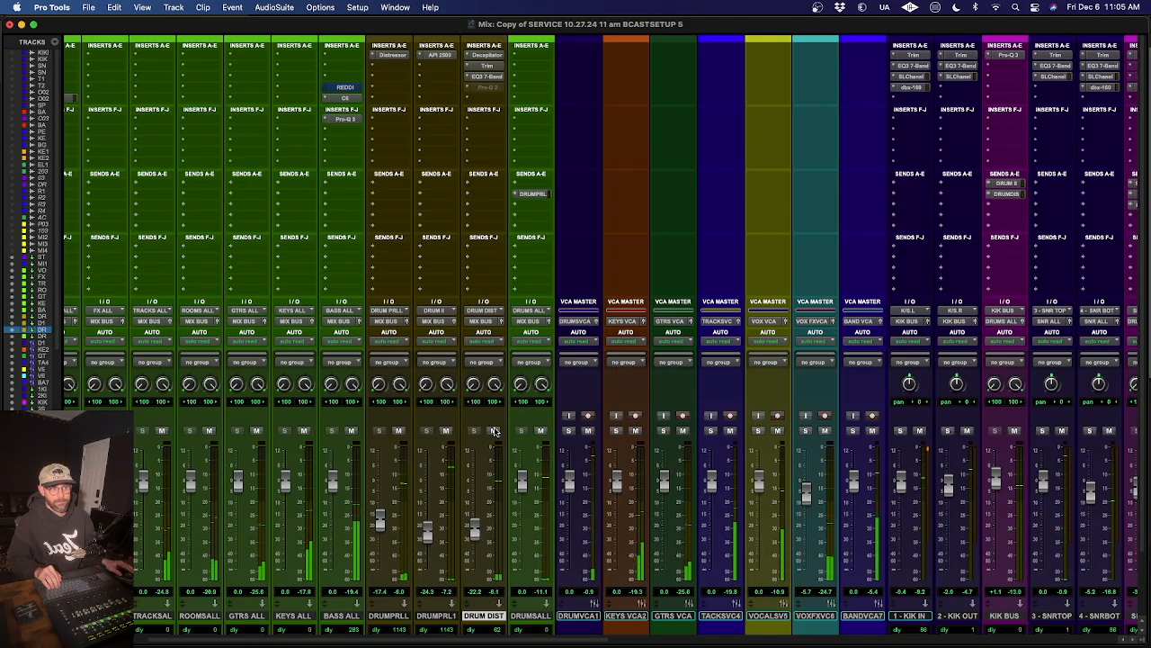
left_click(494, 431)
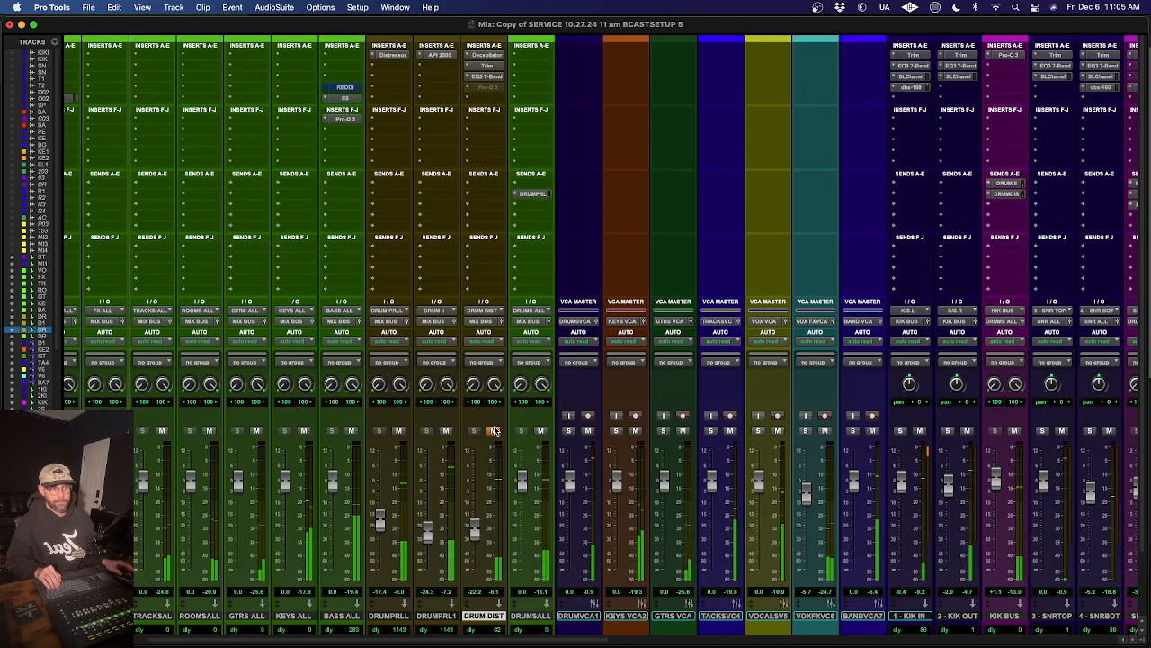
left_click(493, 430)
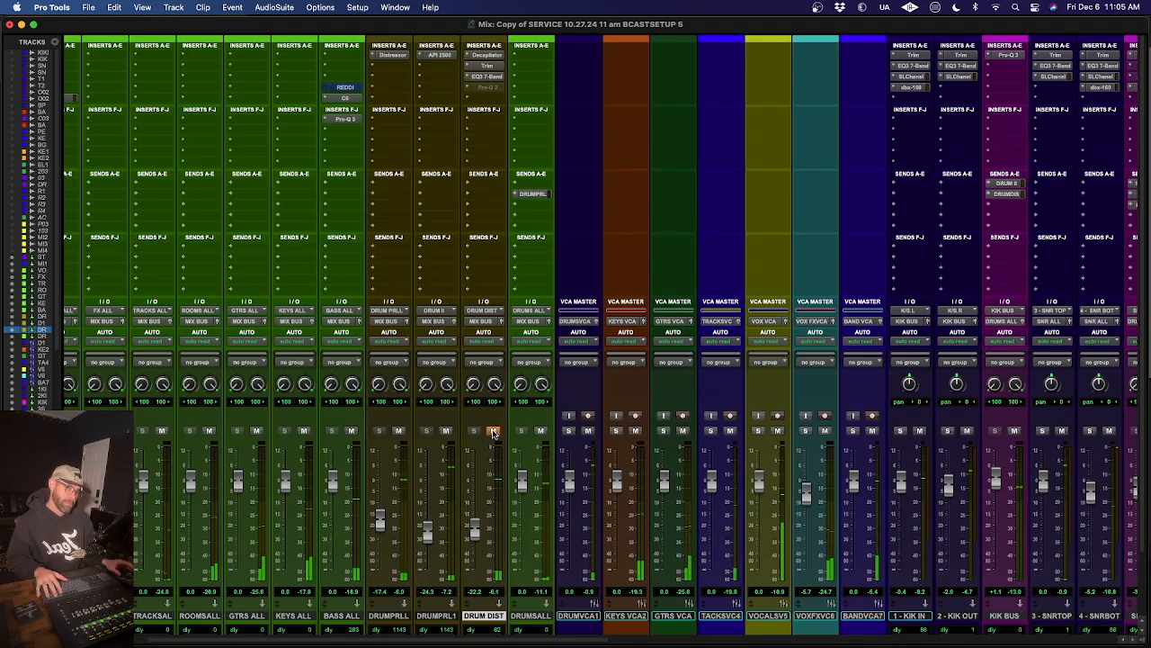
left_click(493, 433)
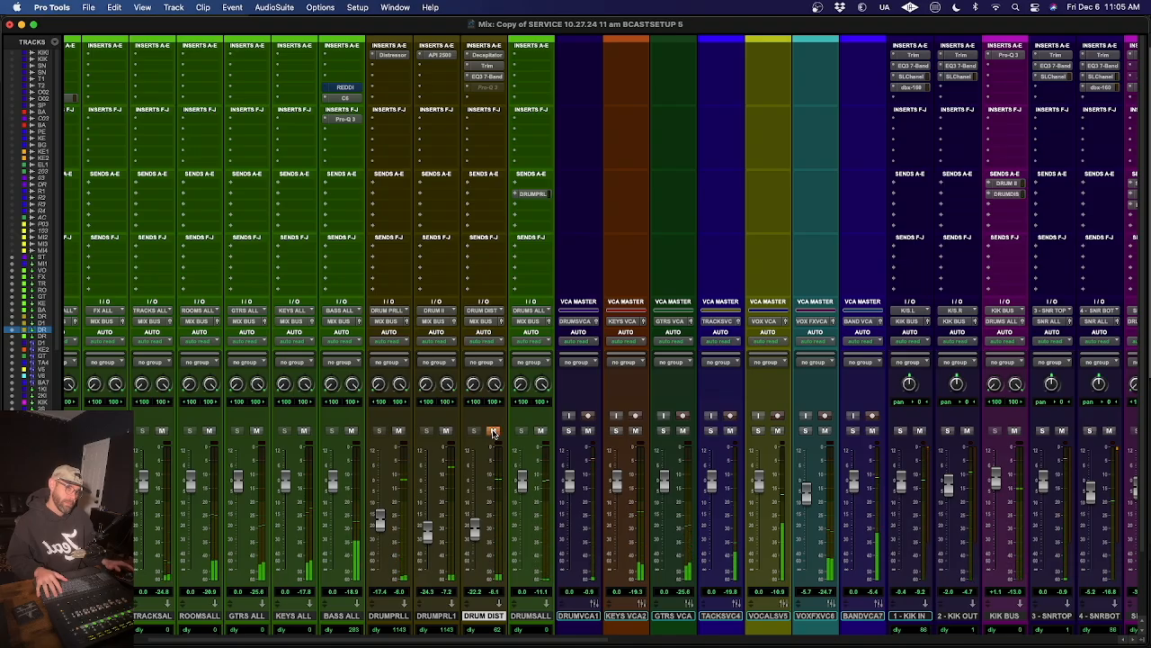
left_click(493, 433)
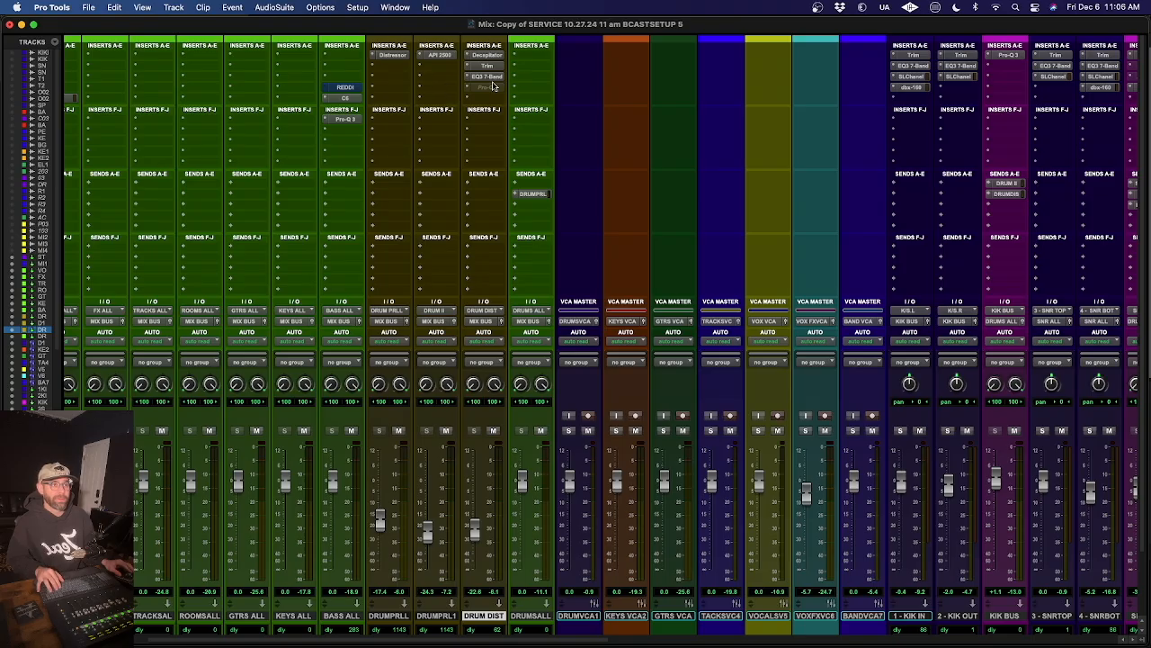
- Inspect the EQ3 7-Band settings on DRUM DIST and the Distressor settings on 9 - BASS DI
left_click(490, 78)
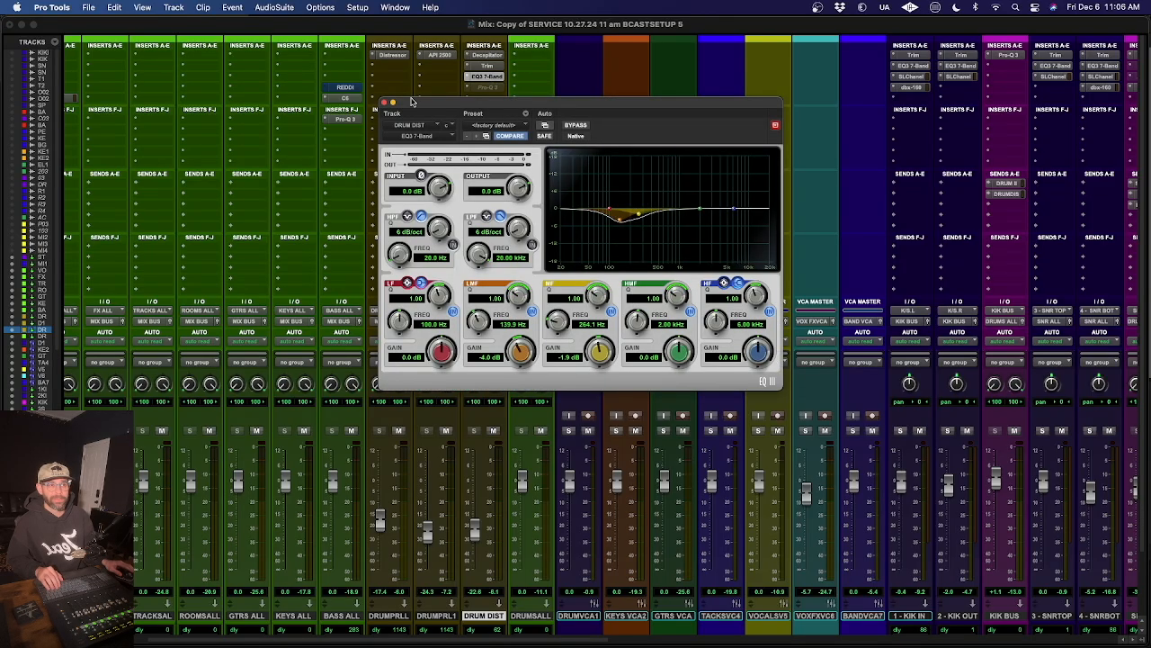
left_click(390, 103)
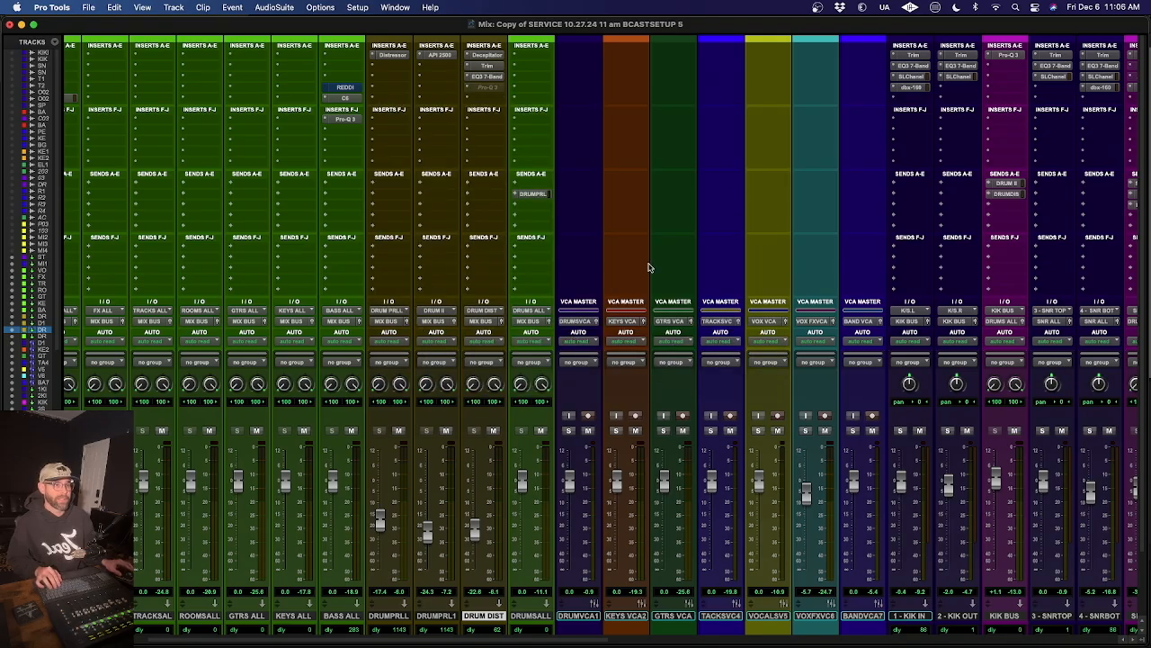
scroll(648, 267, "right", 15)
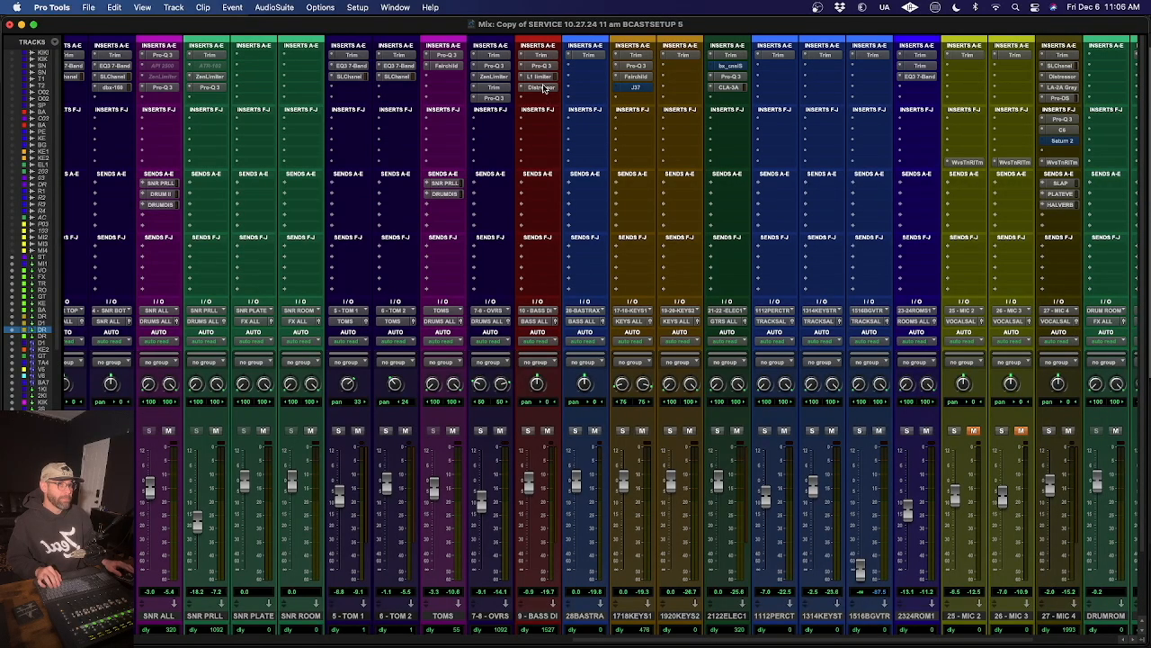
left_click(541, 87)
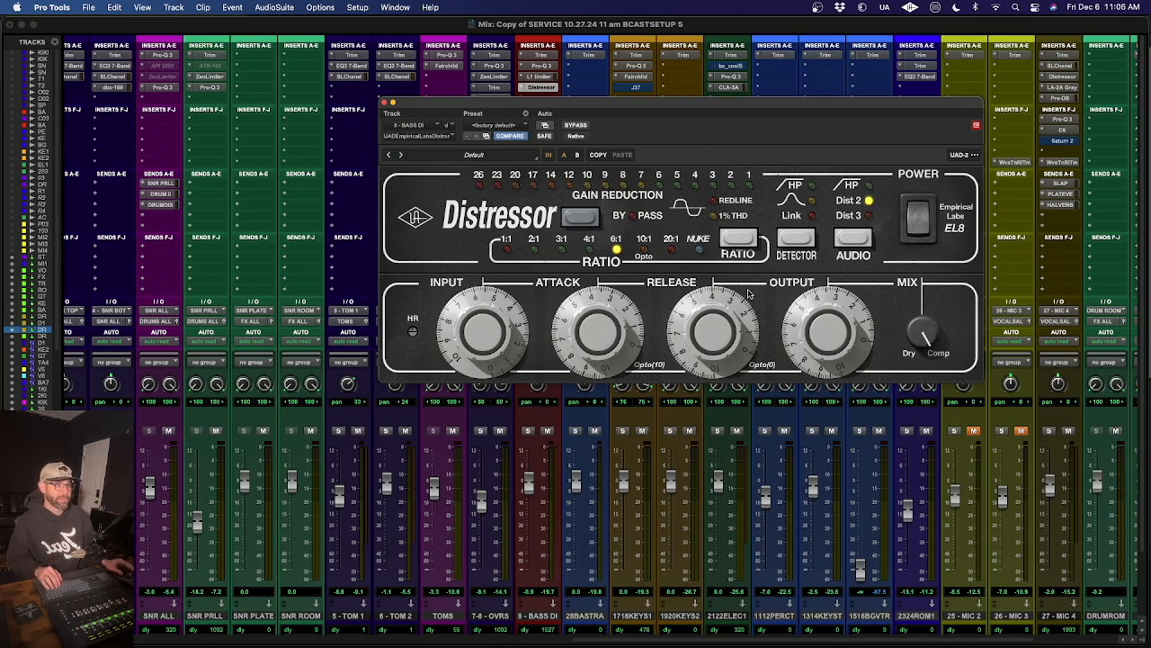
left_click(386, 103)
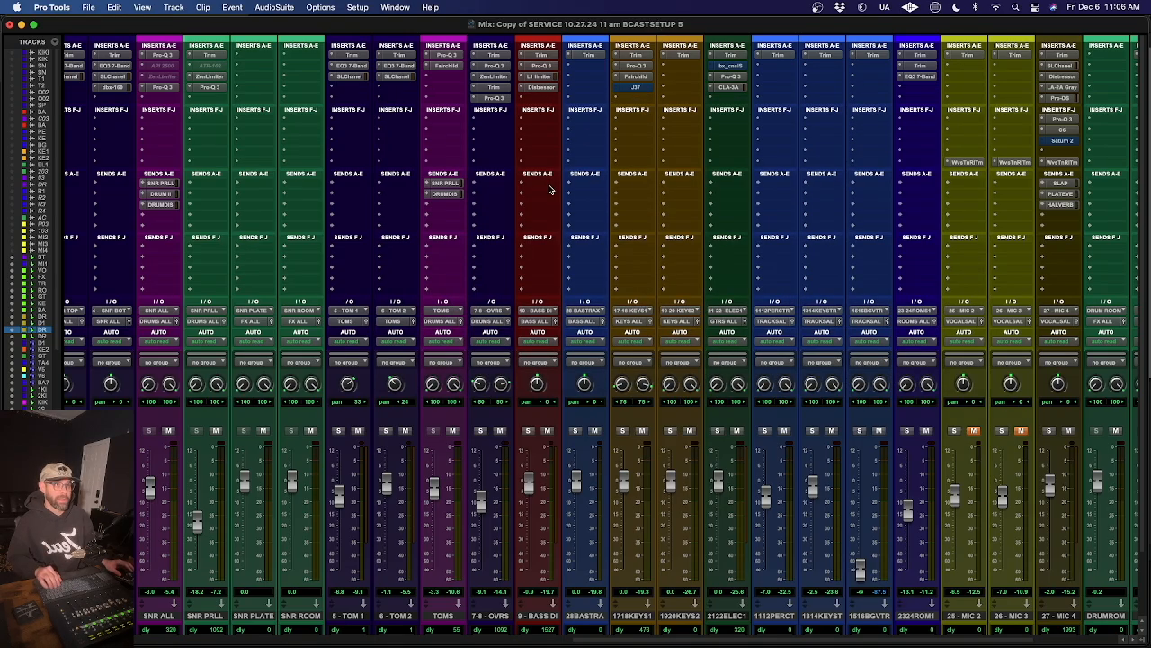
- Open the bypassed REDDI plug-in on the BASS ALL track and activate it
scroll(550, 188, "left", 12)
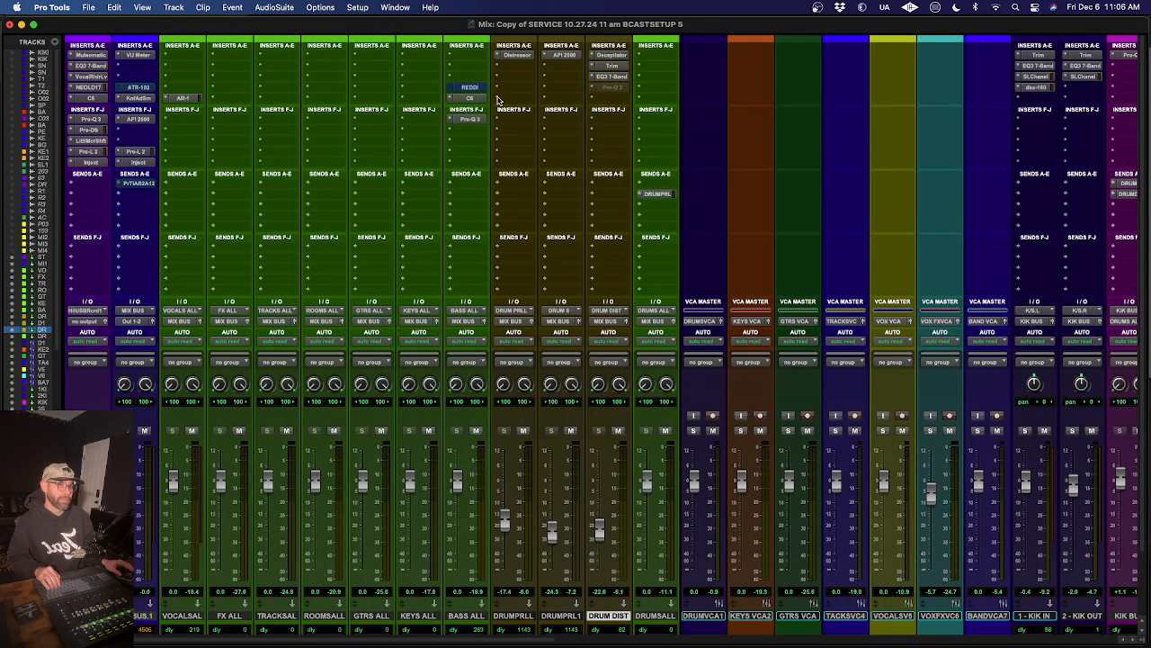
left_click(475, 87)
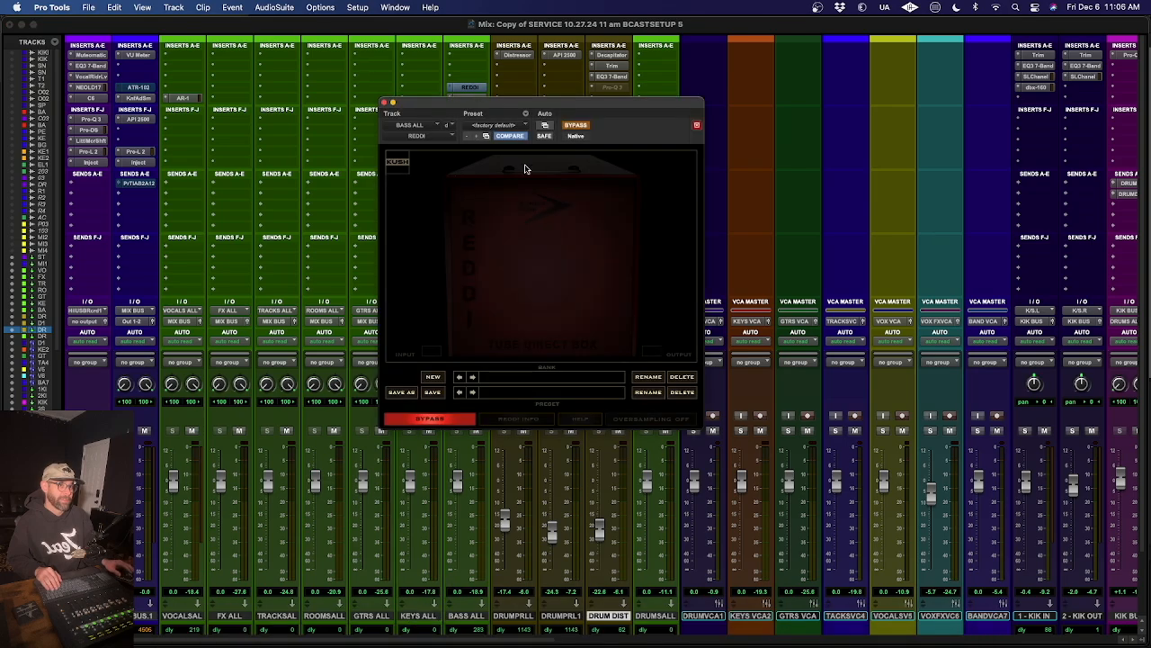
left_click(579, 127)
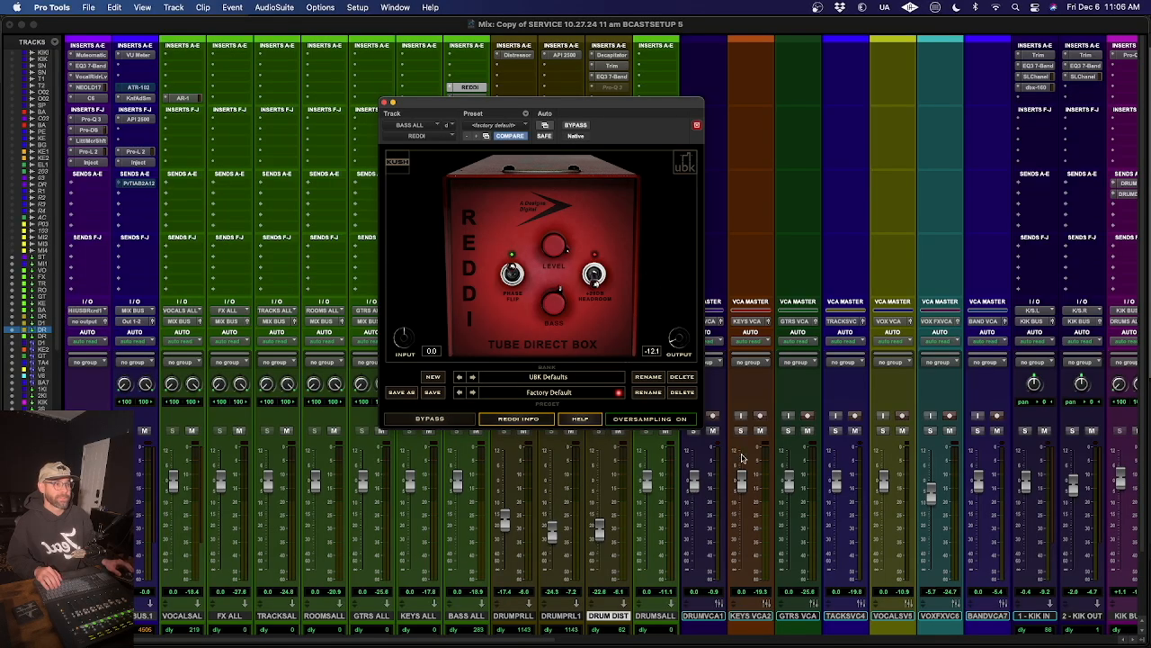
- Solo 9 - BASS DI along with the drums VCA and raise the BASS ALL fader to +4.0 dB during playback
scroll(792, 516, "right", 11)
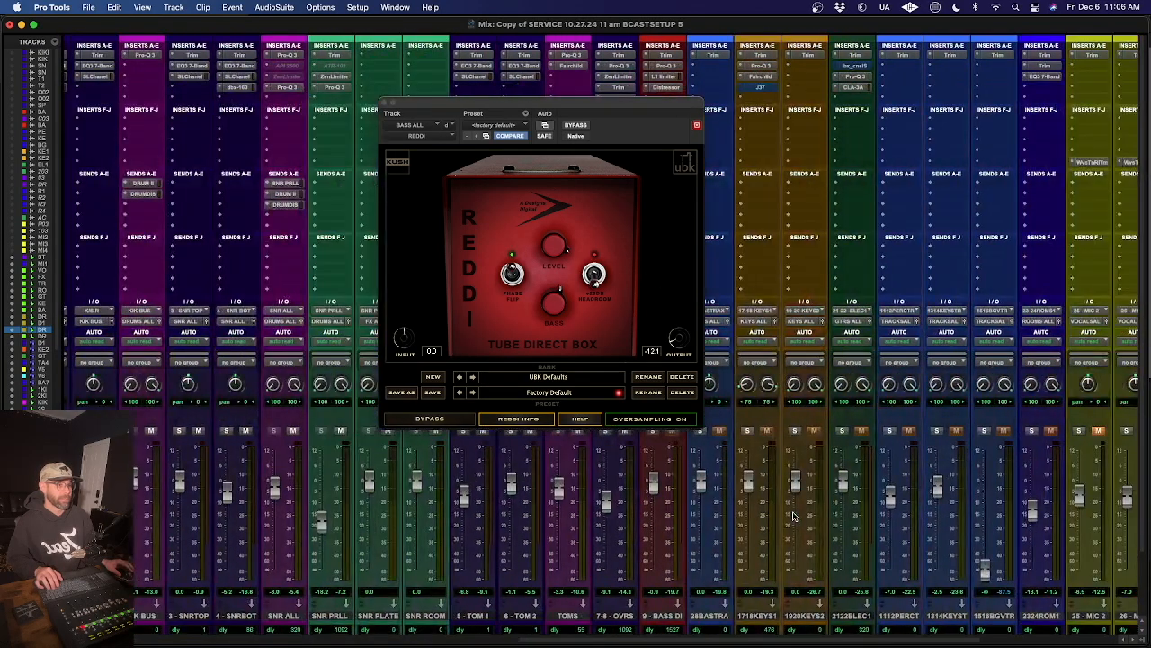
scroll(795, 519, "left", 2)
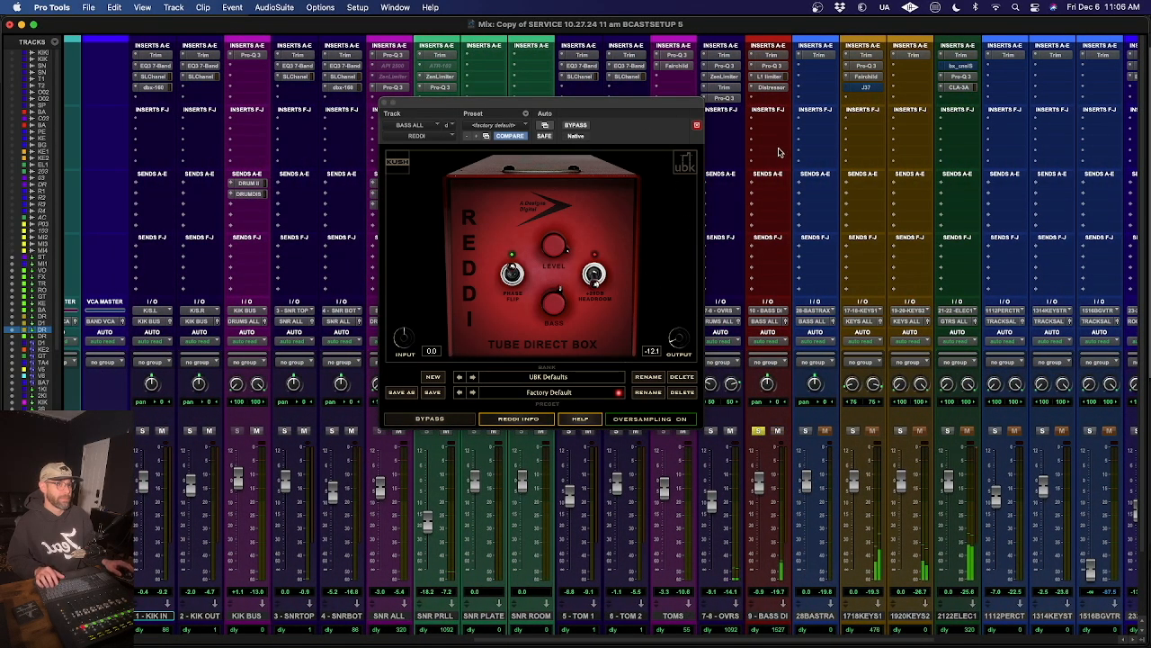
scroll(779, 152, "left", 10)
scroll(779, 152, "left", 8)
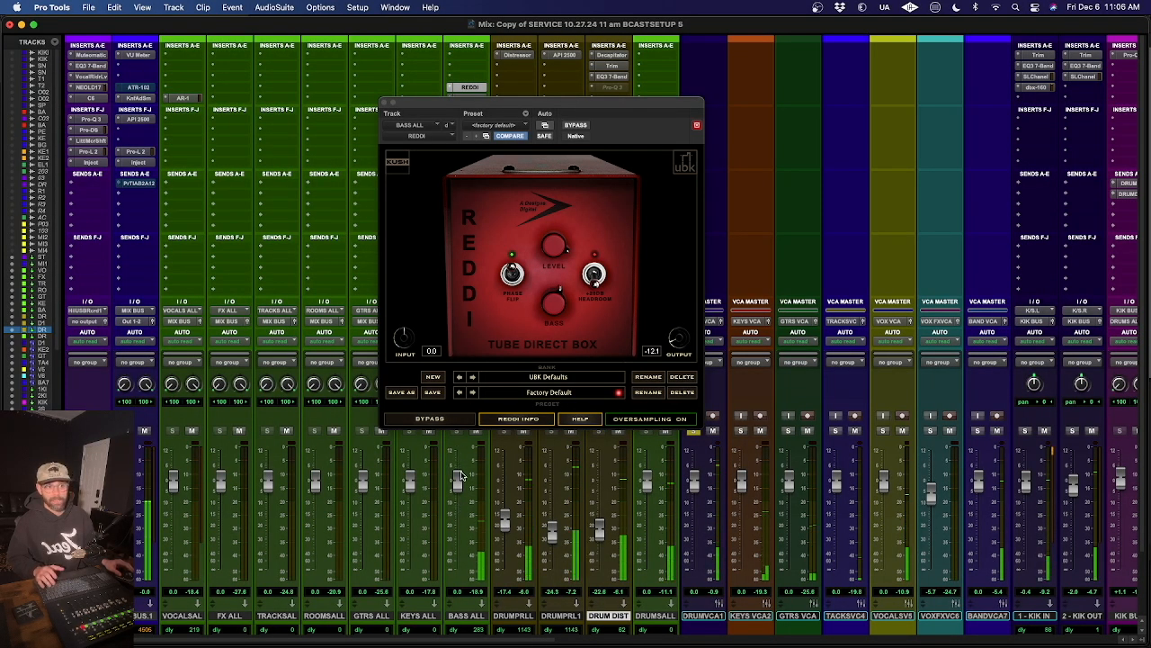
left_click_drag(458, 477, 457, 469)
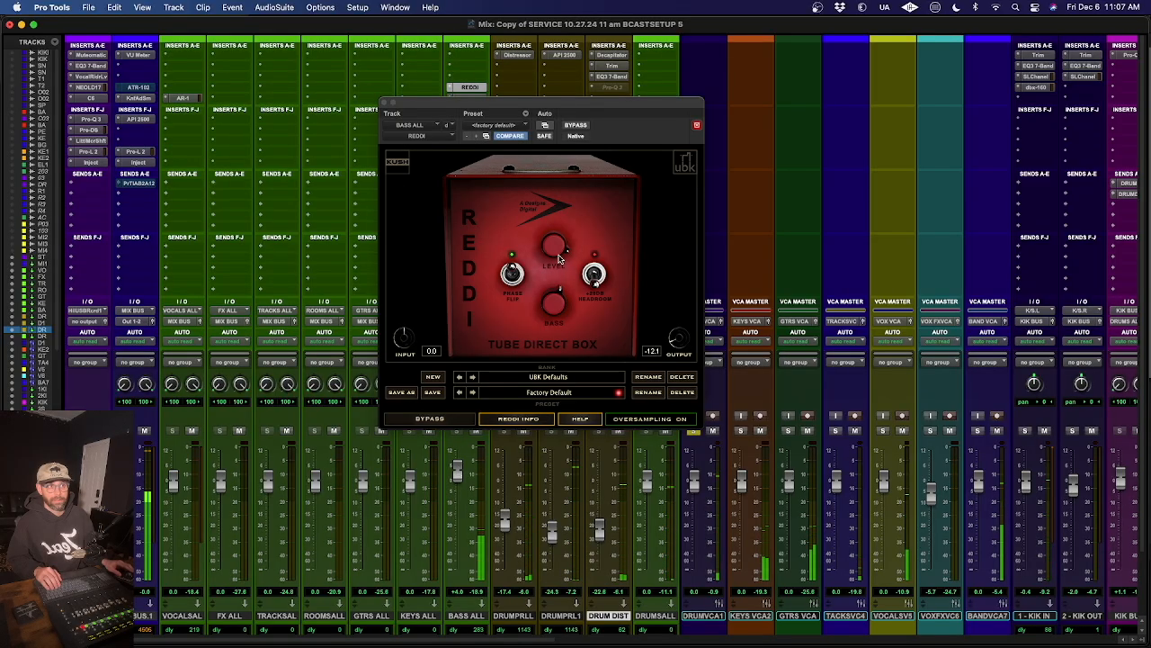
- Compare the BASS ALL sound with REDDI bypassed and active several times, leaving it active and closing the plug-in
left_click(450, 420)
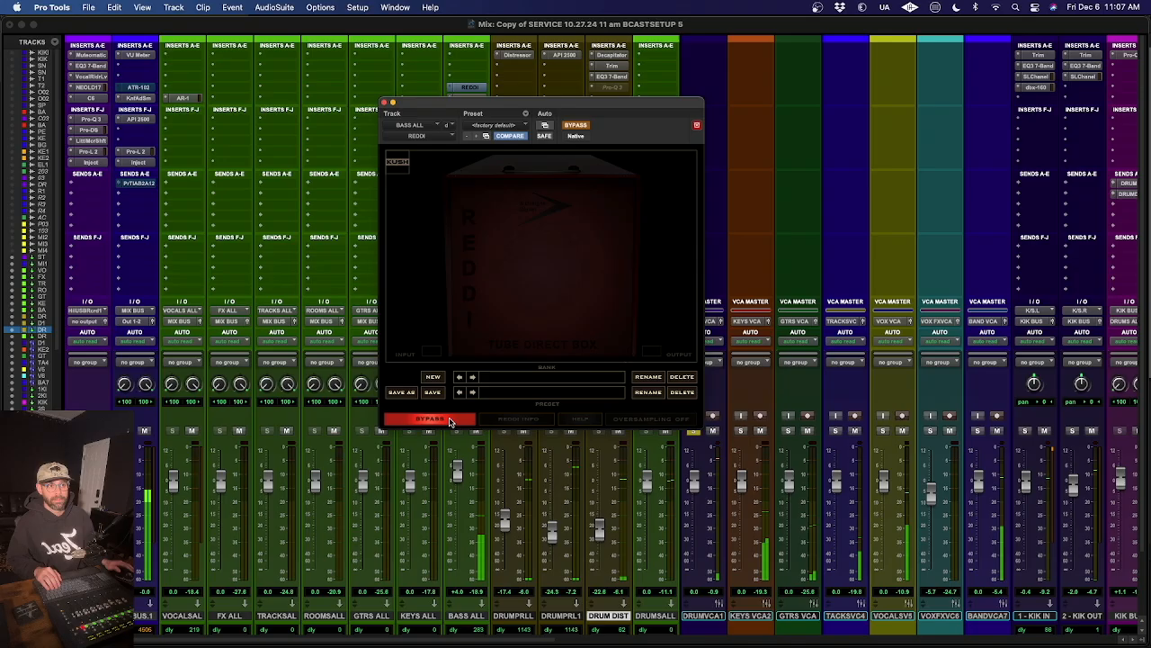
left_click(449, 420)
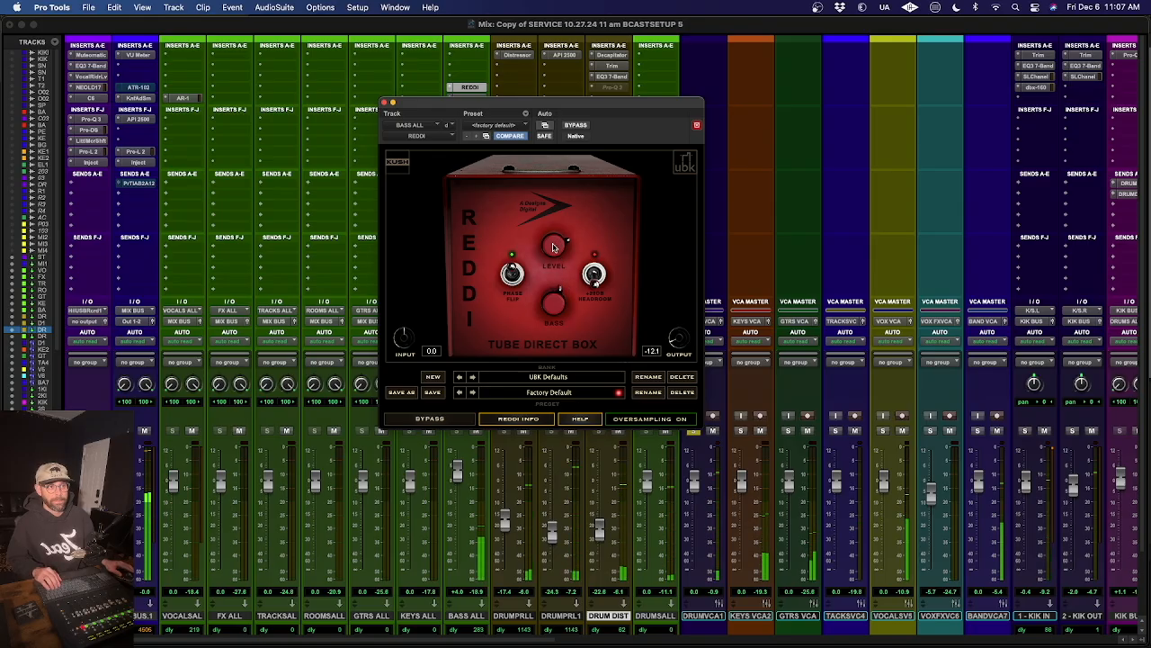
left_click(449, 420)
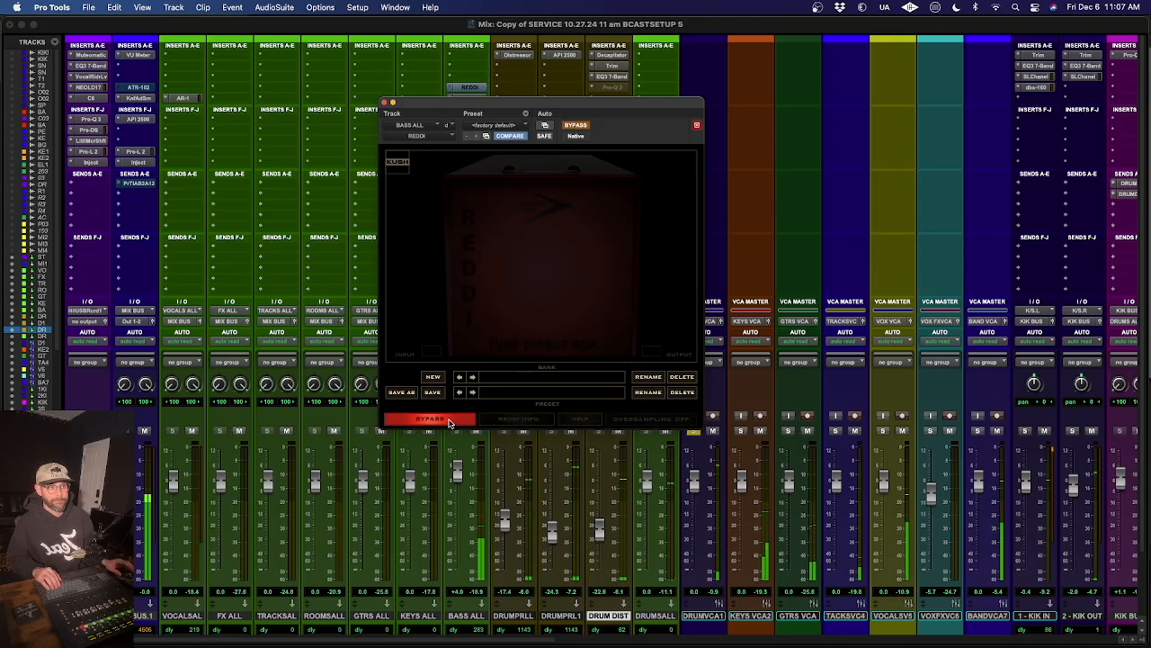
left_click(449, 420)
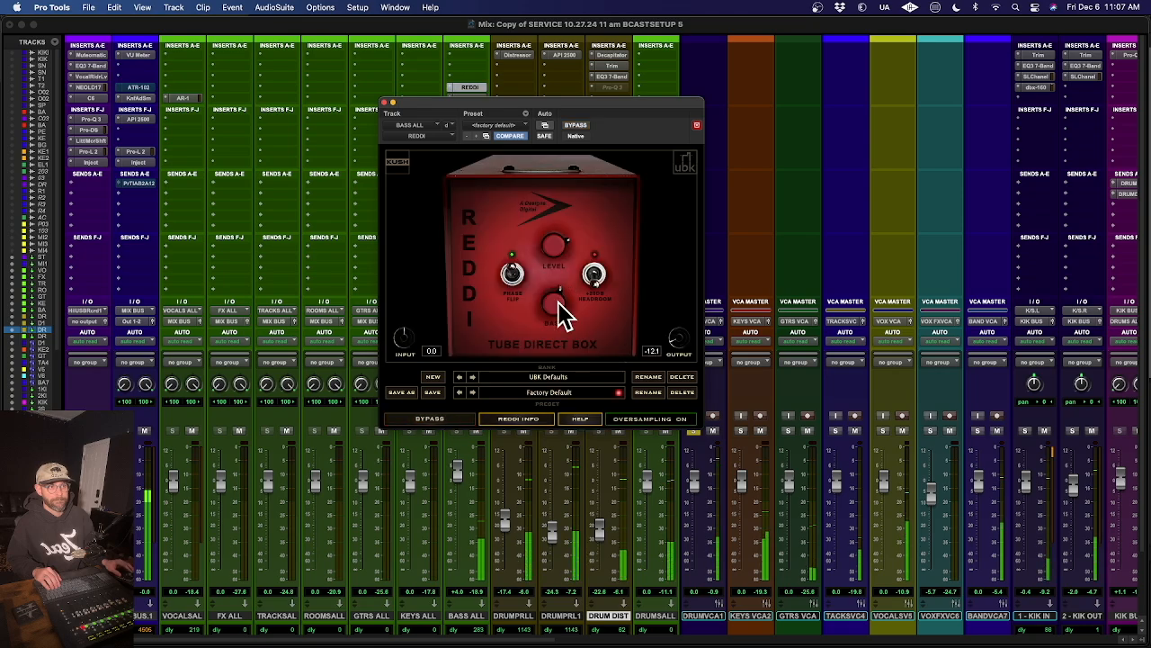
left_click(432, 419)
left_click(433, 419)
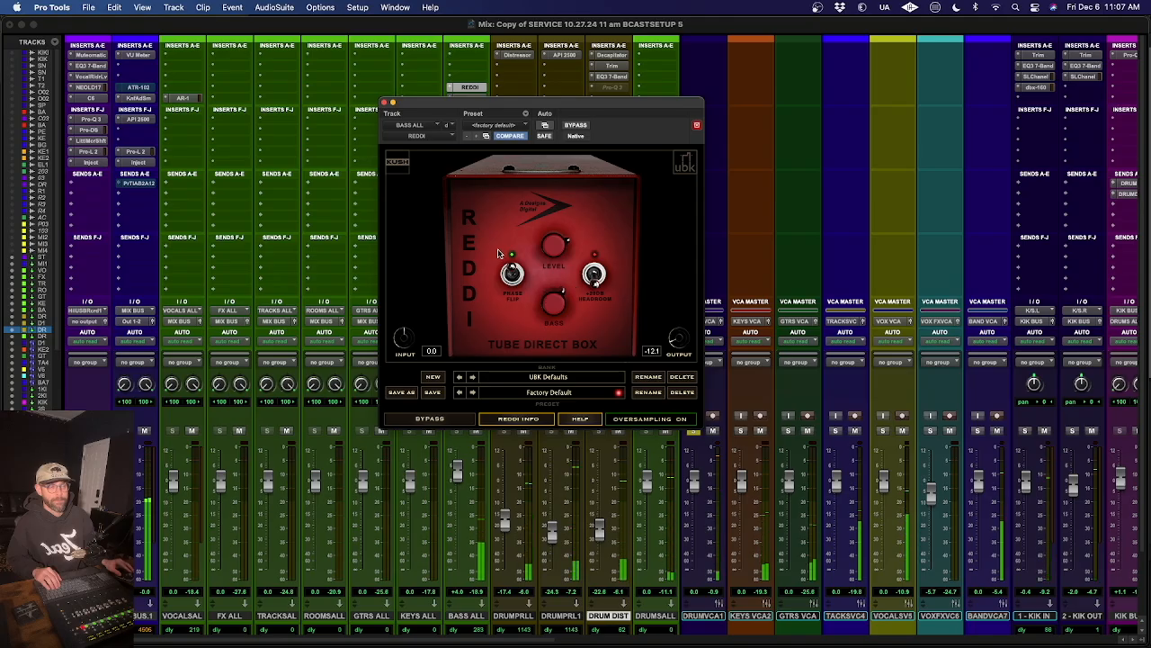
left_click(384, 102)
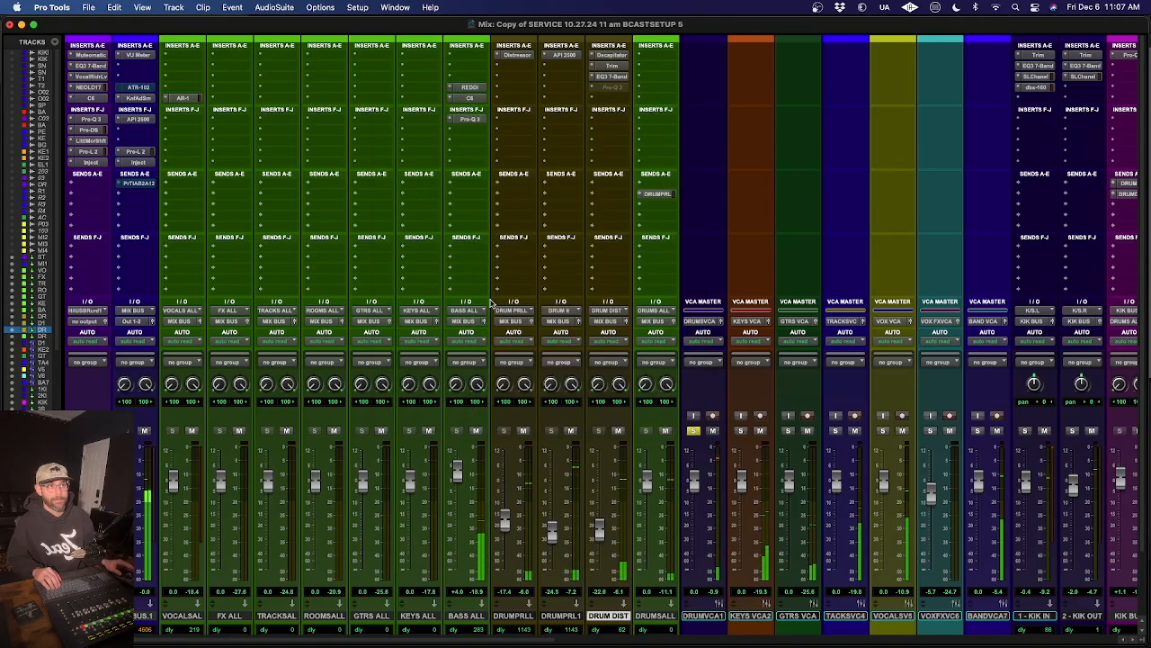
- View the C6 on BASS ALL and raise the REDDI output to about -8.9 with the BASS ALL fader at 0.0 dB
left_click(469, 97)
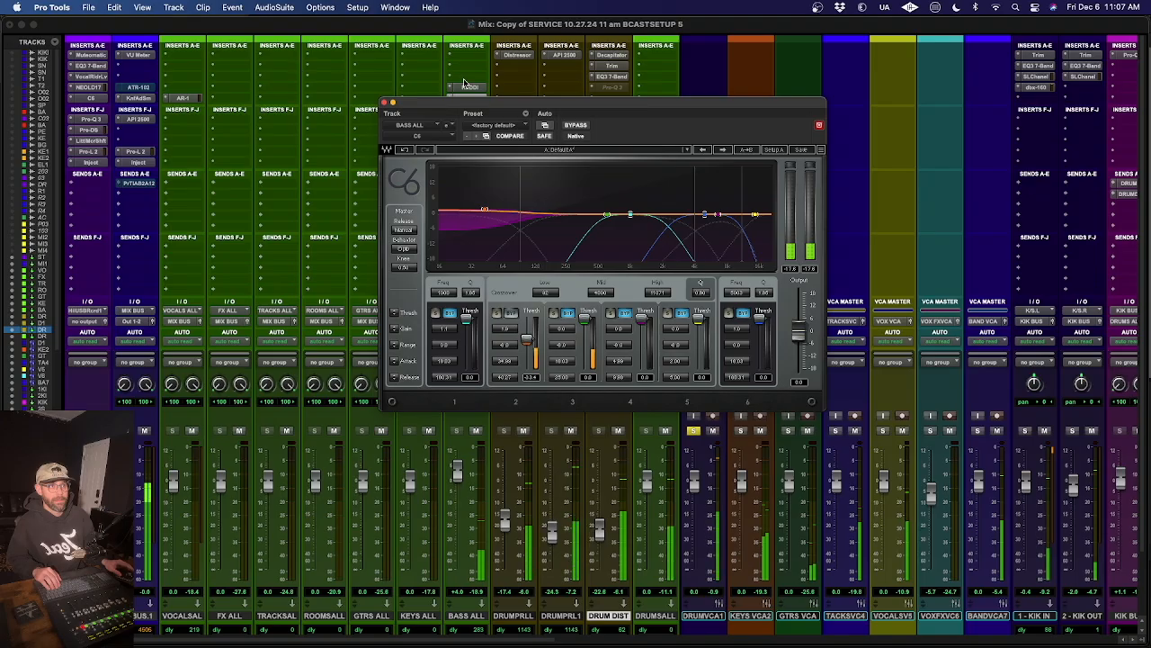
left_click_drag(459, 103, 455, 121)
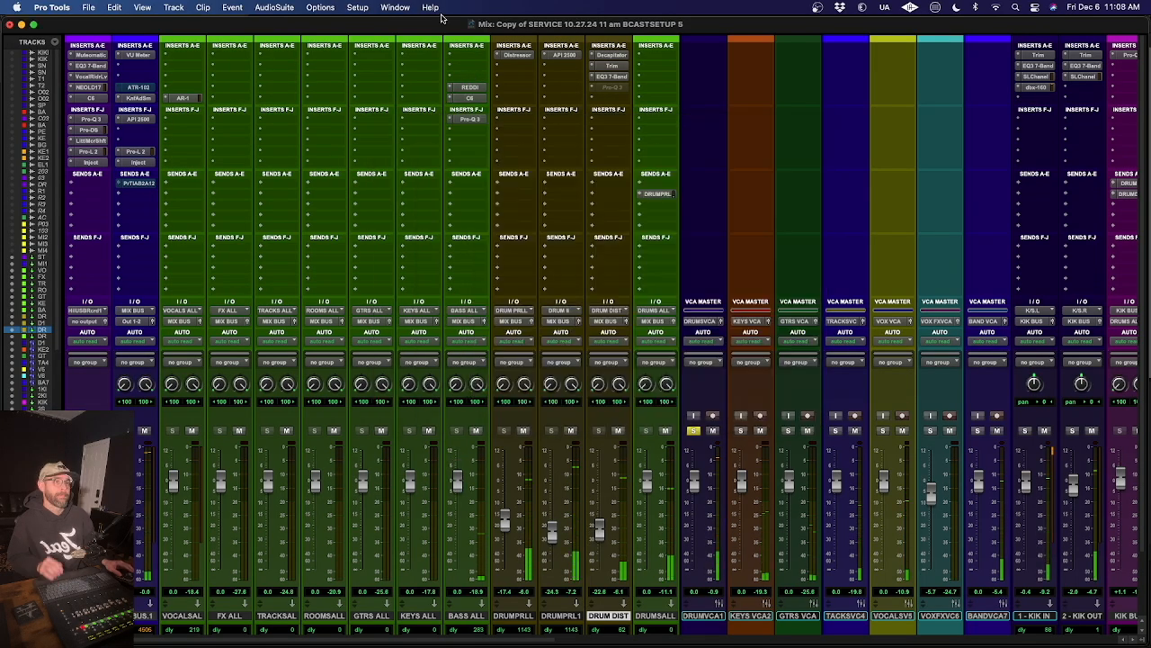
left_click(474, 88)
left_click_drag(677, 355, 680, 346)
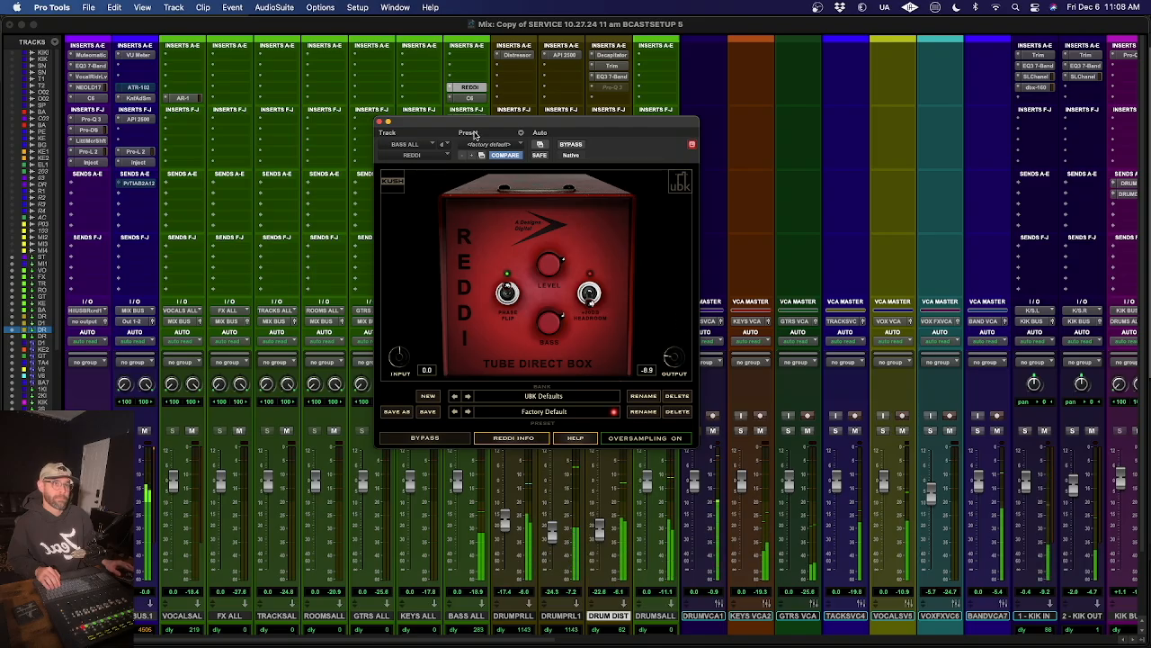
left_click(380, 122)
- Raise the REDDI output on BASS ALL to about -7.9 and check the mix level on the MIX BUS VU Meter
left_click(474, 87)
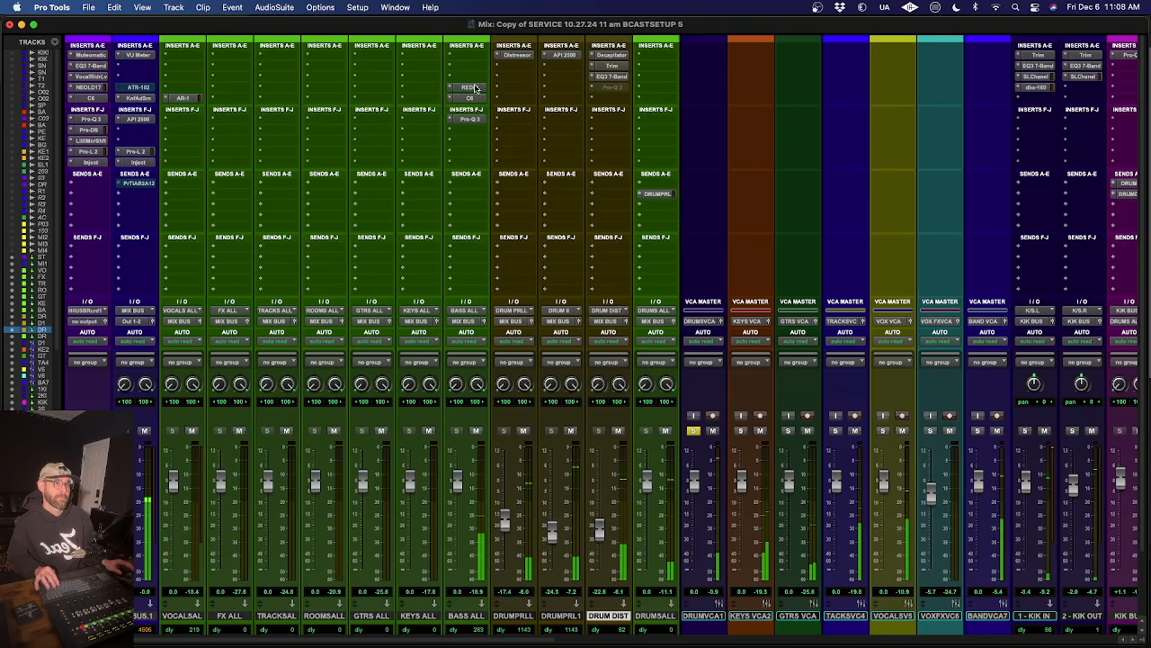
left_click(474, 87)
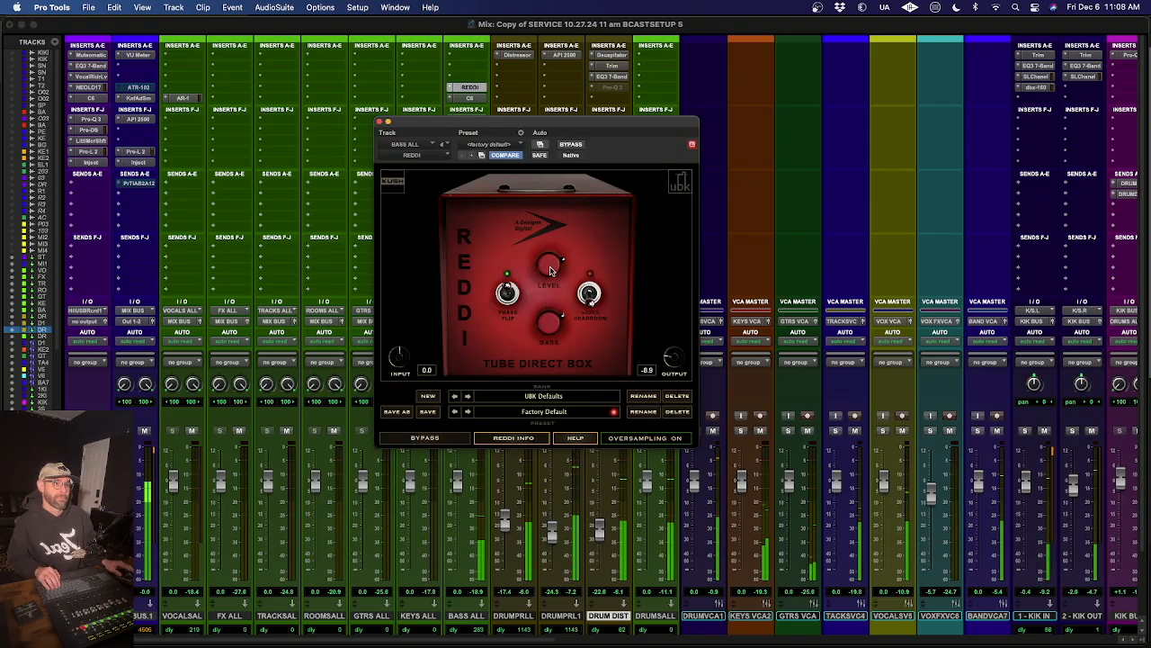
left_click_drag(678, 361, 677, 359)
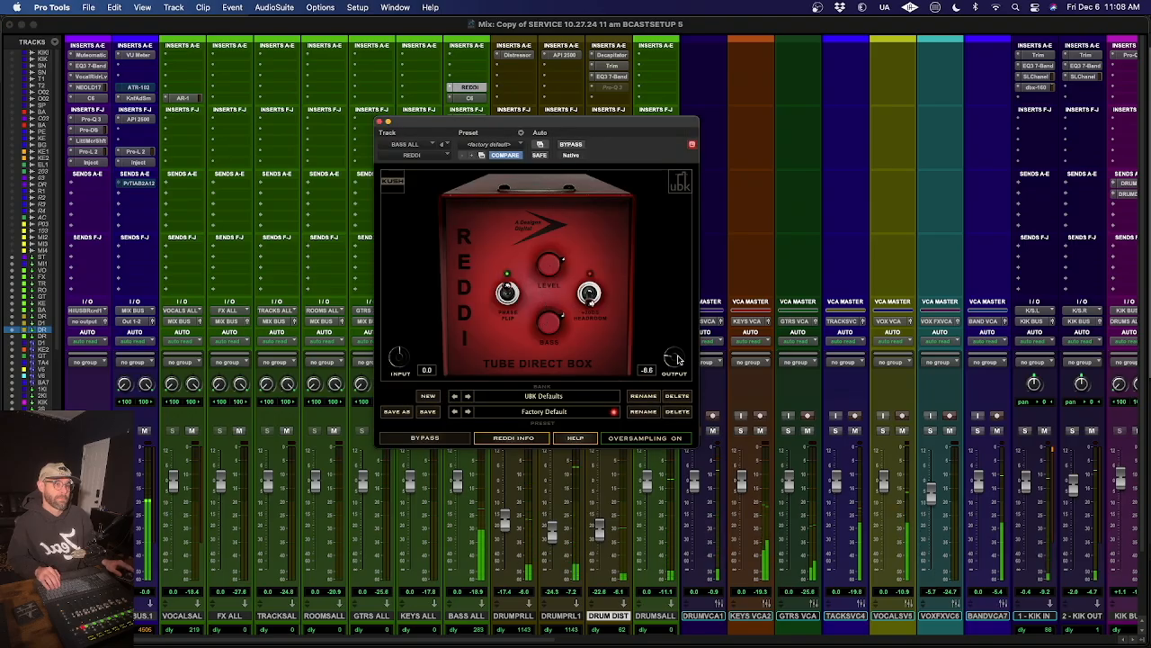
left_click(380, 121)
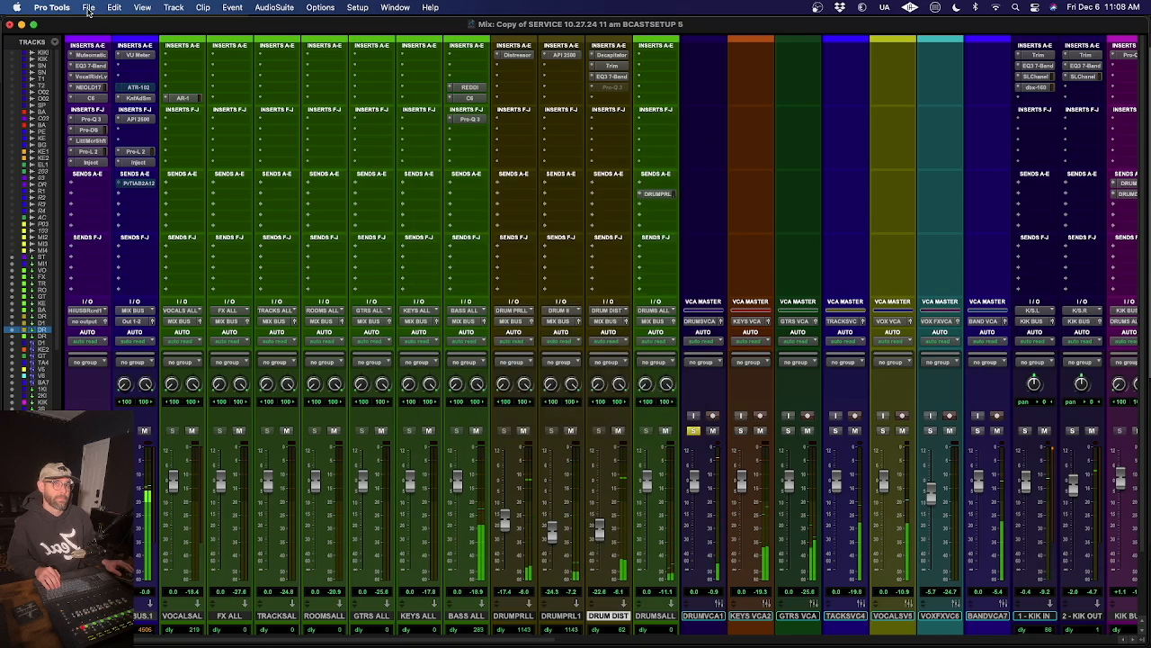
left_click(136, 56)
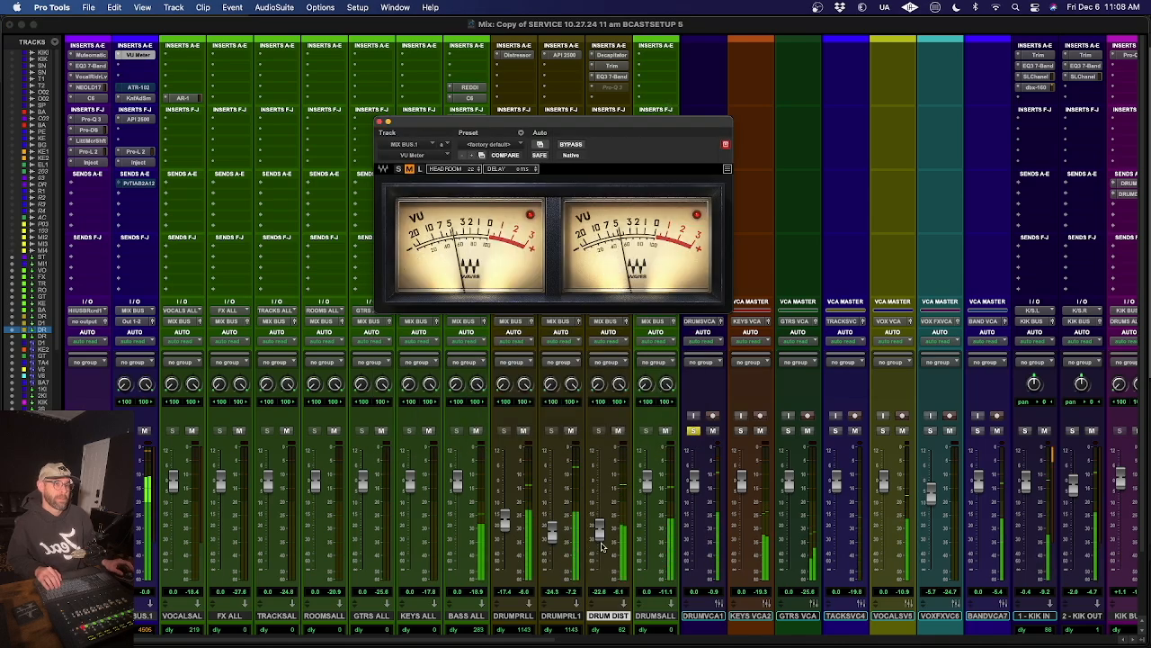
left_click(477, 89)
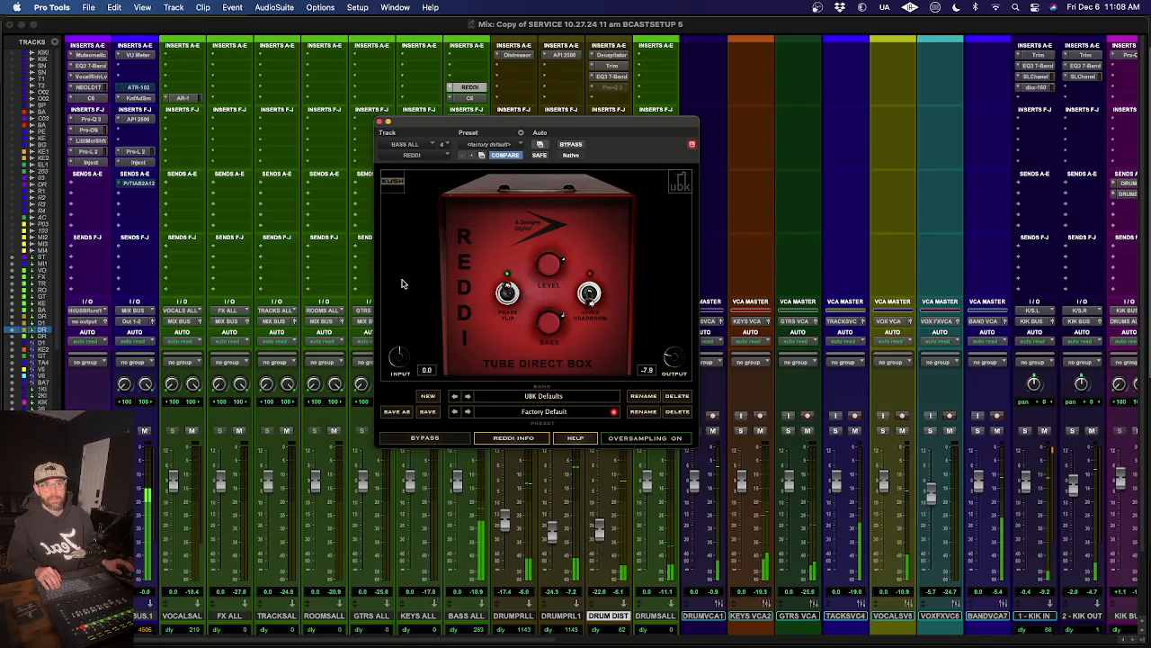
left_click(379, 123)
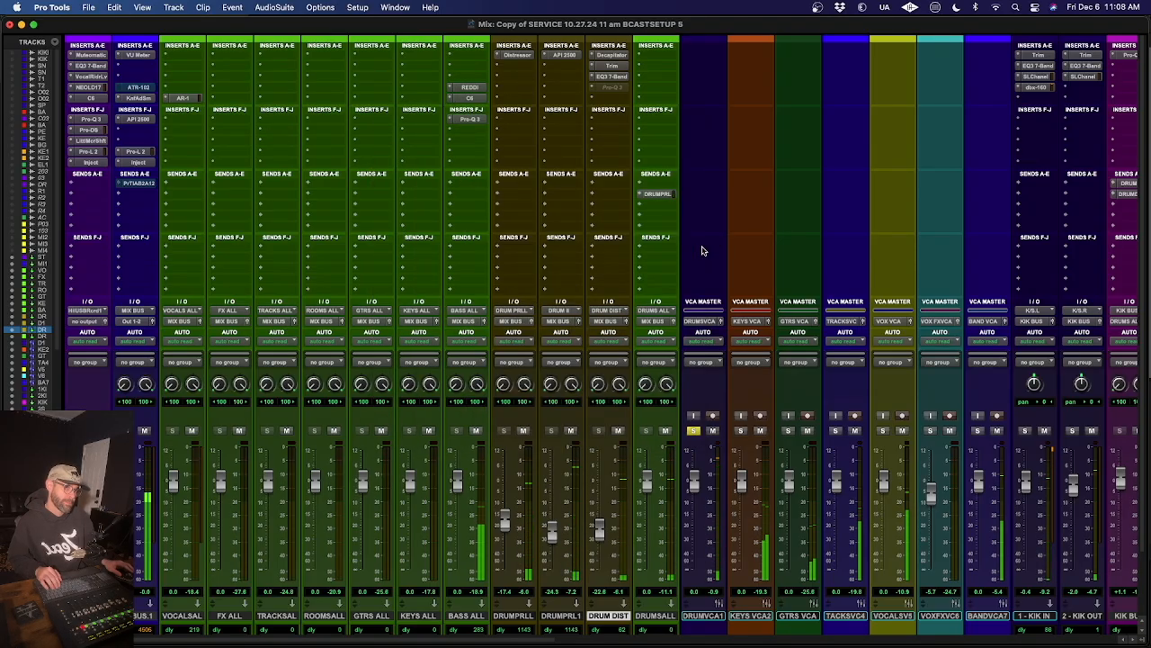
- Insert the Decapitator plug-in after the Distressor on the 9 - BASS DI track
scroll(522, 284, "right", 2)
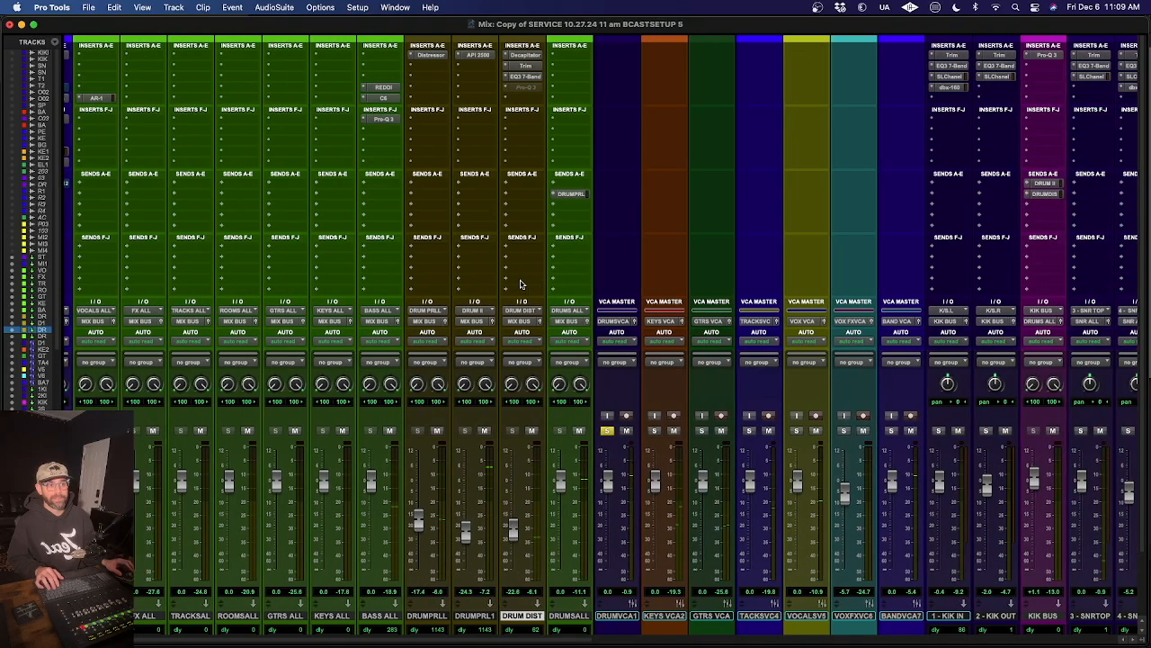
scroll(504, 306, "right", 15)
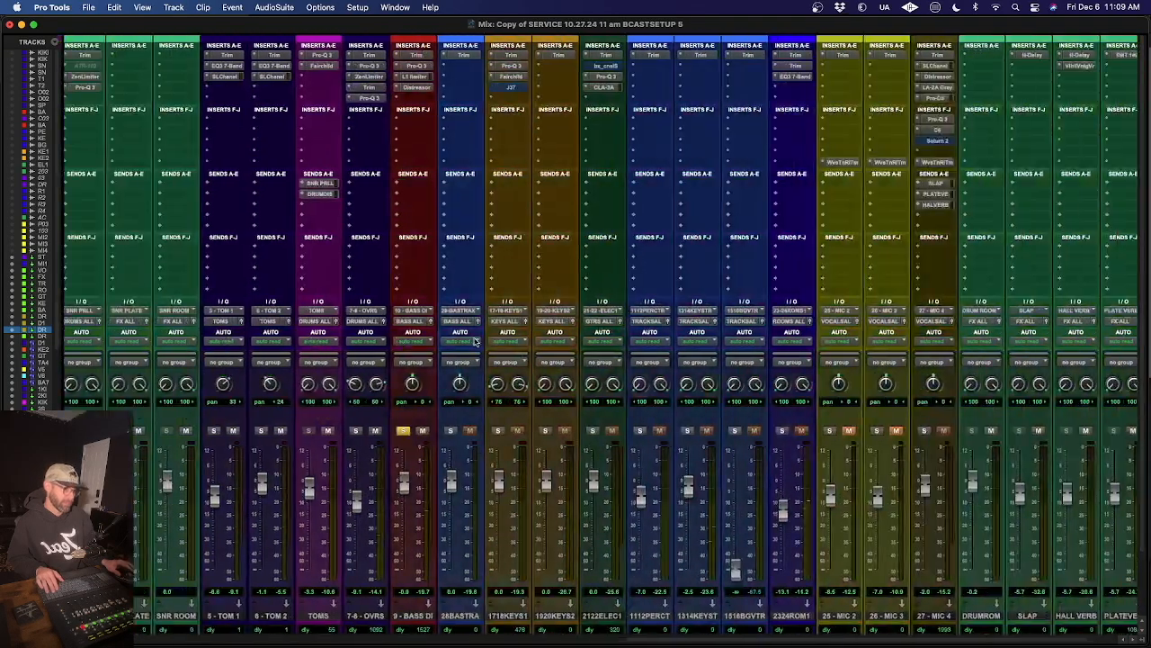
left_click(410, 99)
type("decap")
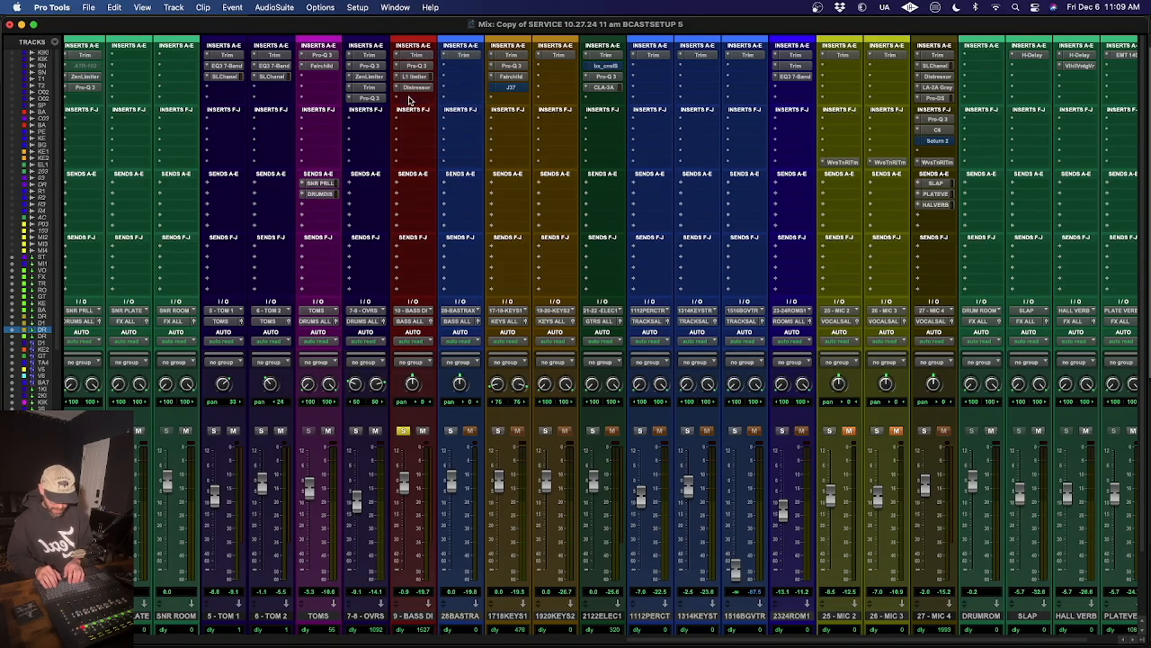
key("Return")
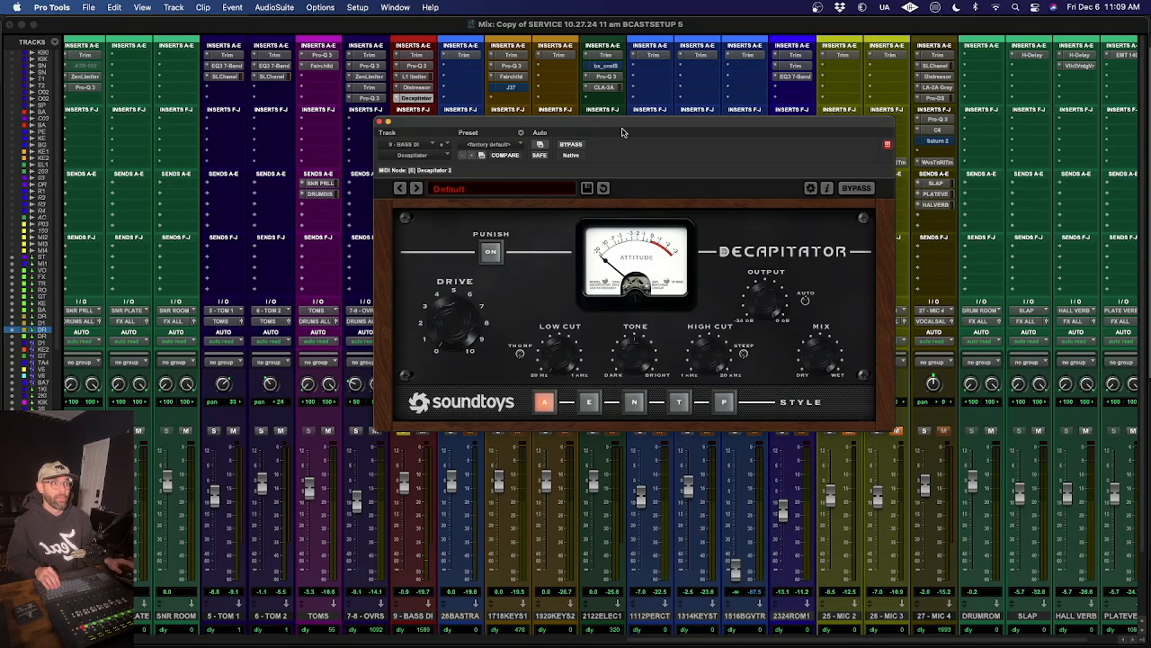
- Play the mix while adjusting the Decapitator's Drive on 9 - BASS DI and switch its Style to E
key("space")
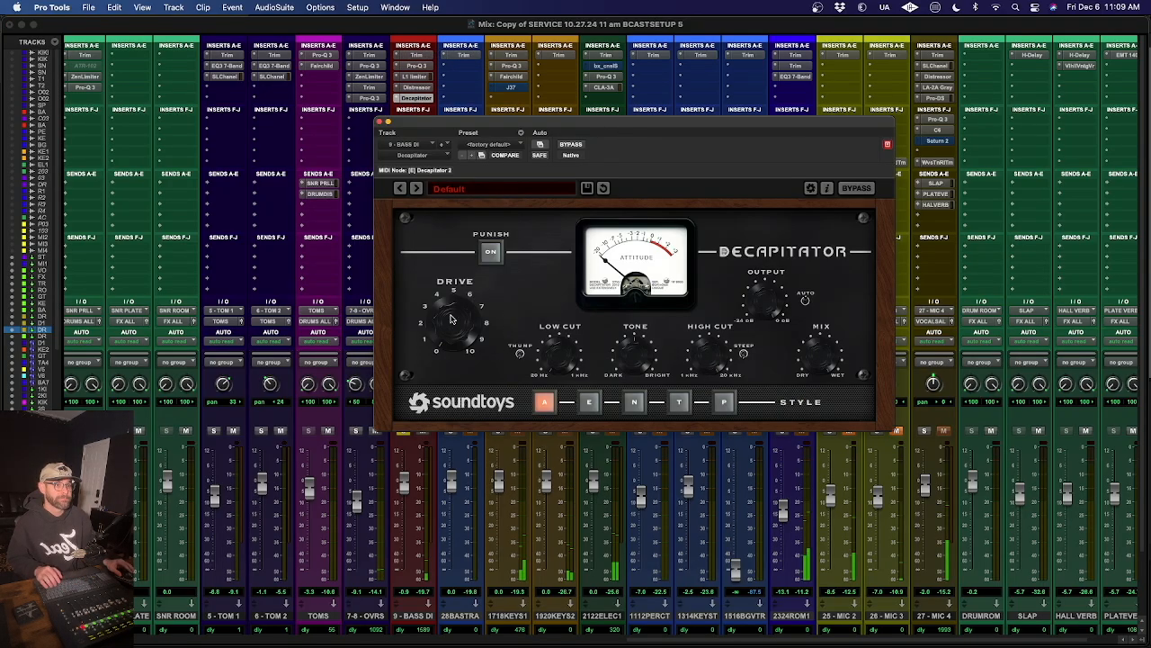
left_click_drag(453, 316, 453, 315)
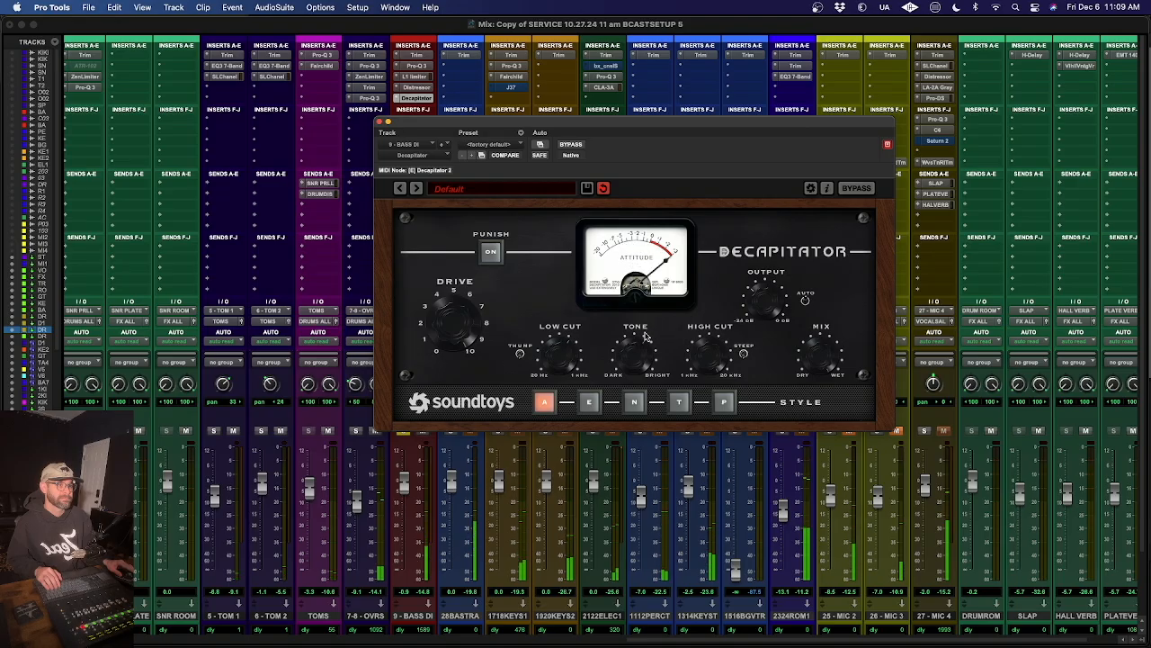
left_click(589, 402)
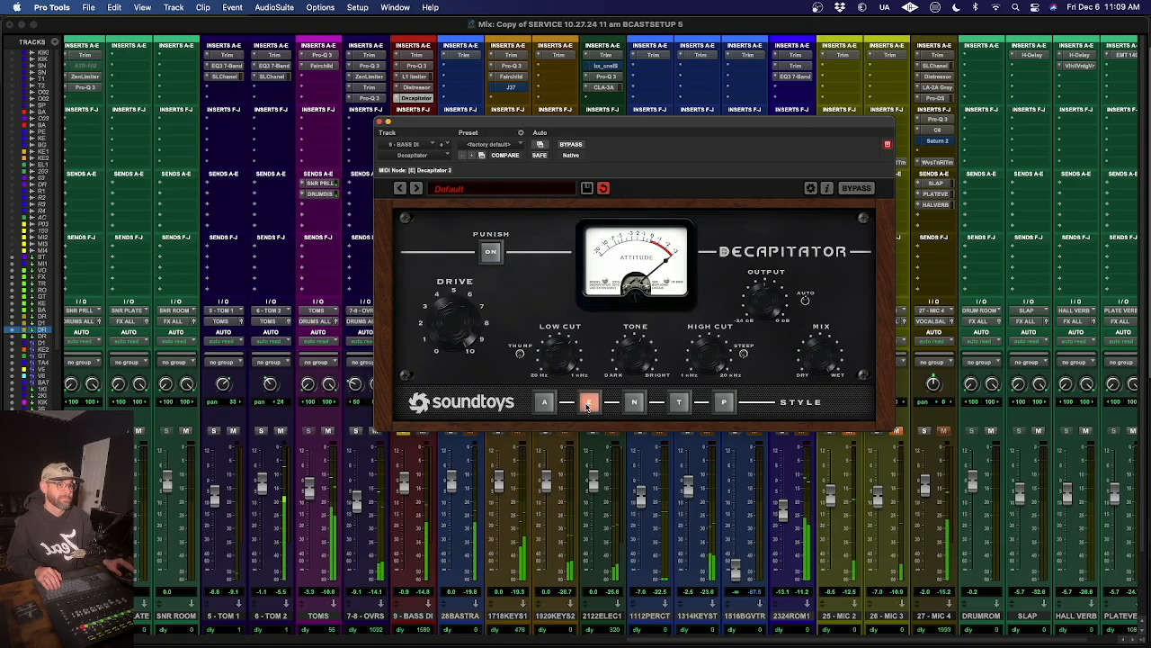
- Audition Decapitator Style N against E on 9 - BASS DI, and remove the Decapitator from the track's inserts
left_click(634, 402)
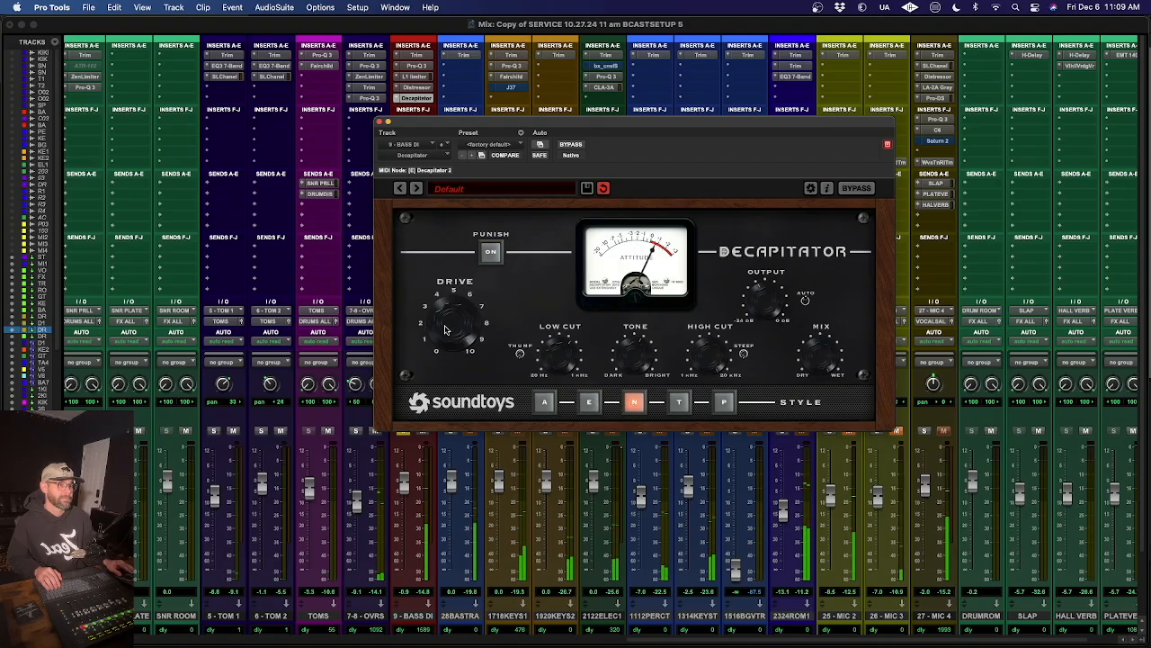
left_click(589, 402)
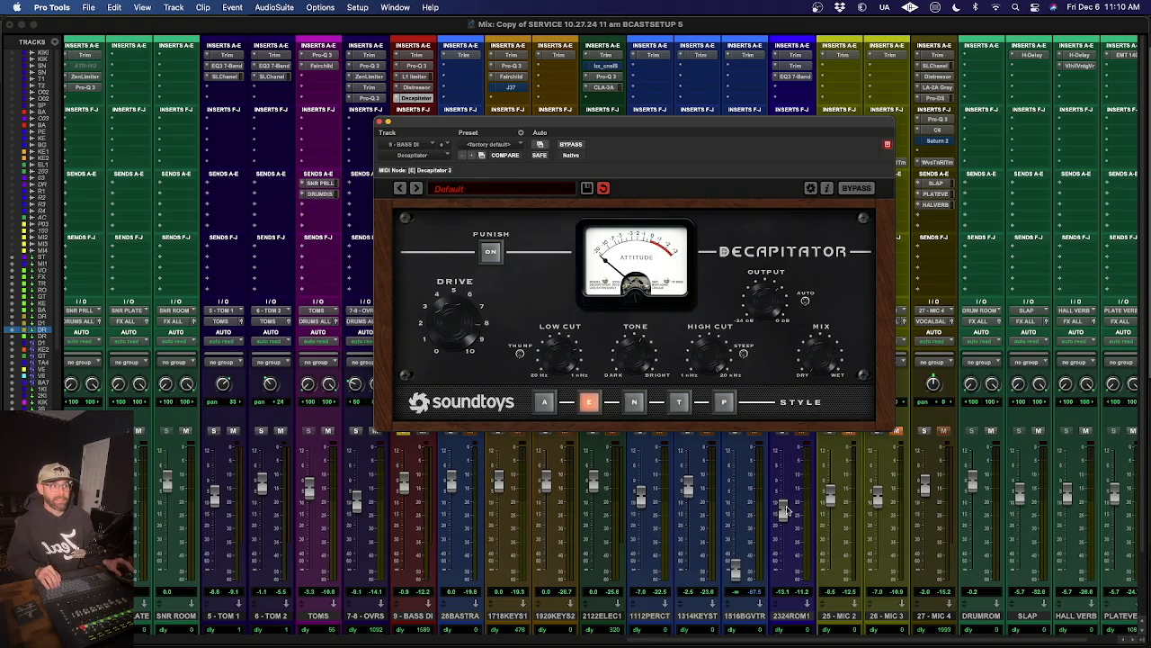
left_click(384, 119)
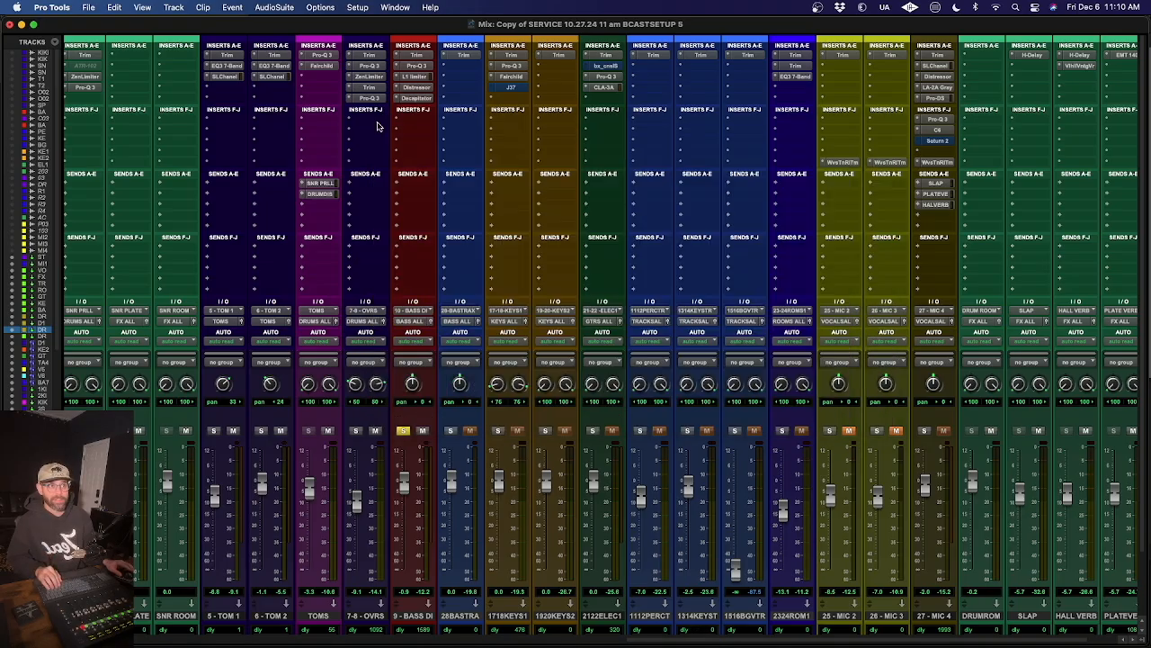
left_click(395, 98)
left_click(423, 56)
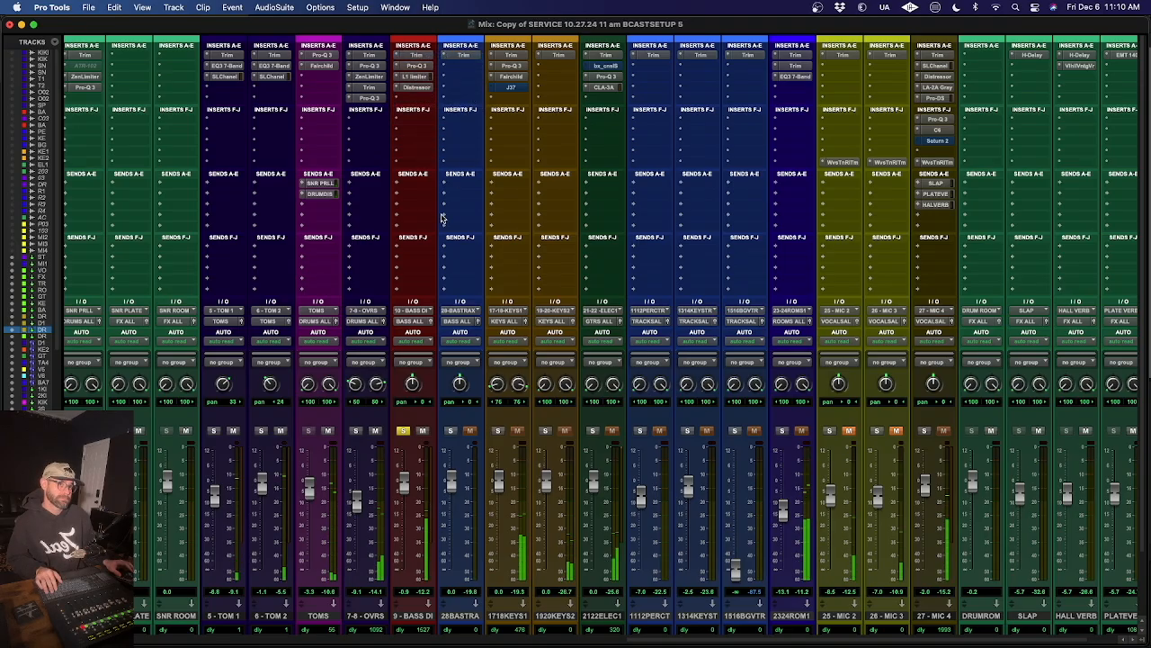
- Stop playback and solo the keys tracks 1718KEYS1 and 1920KEYS2 alongside the bass
scroll(445, 207, "left", 3)
scroll(441, 217, "left", 8)
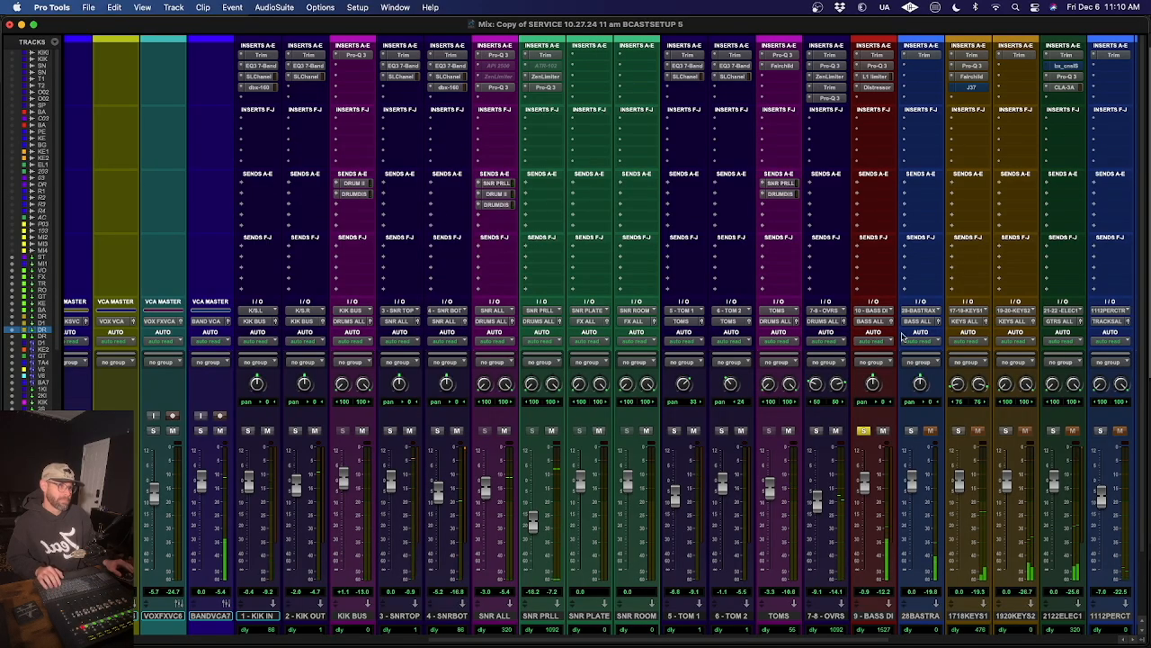
key("space")
left_click(959, 431)
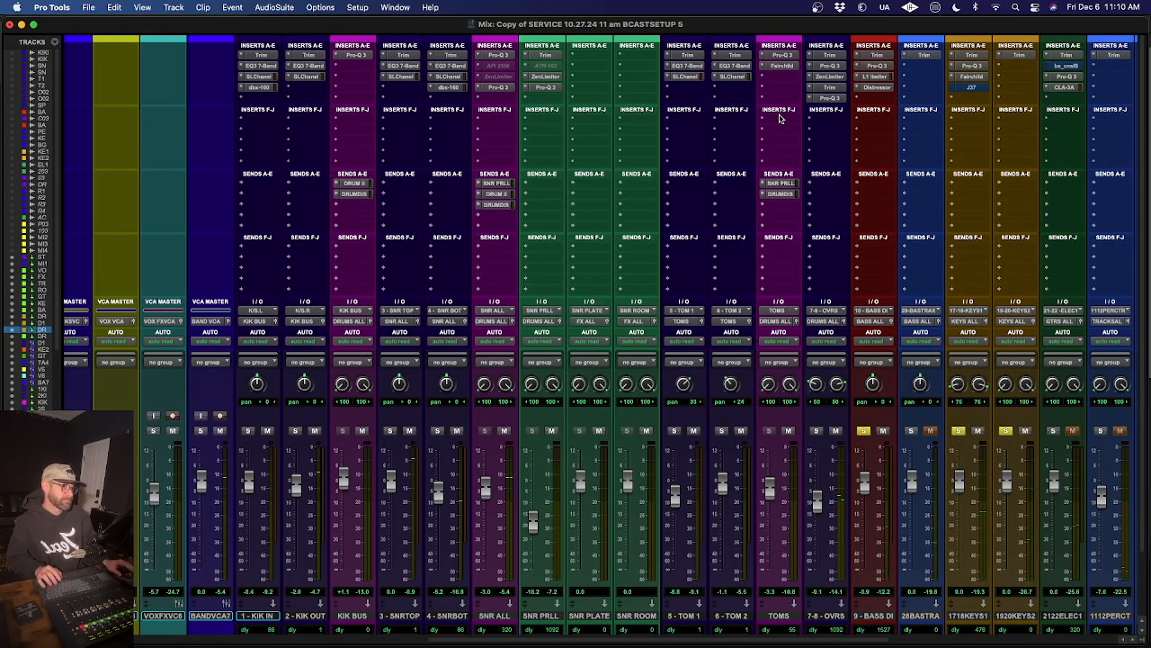
scroll(783, 180, "right", 8)
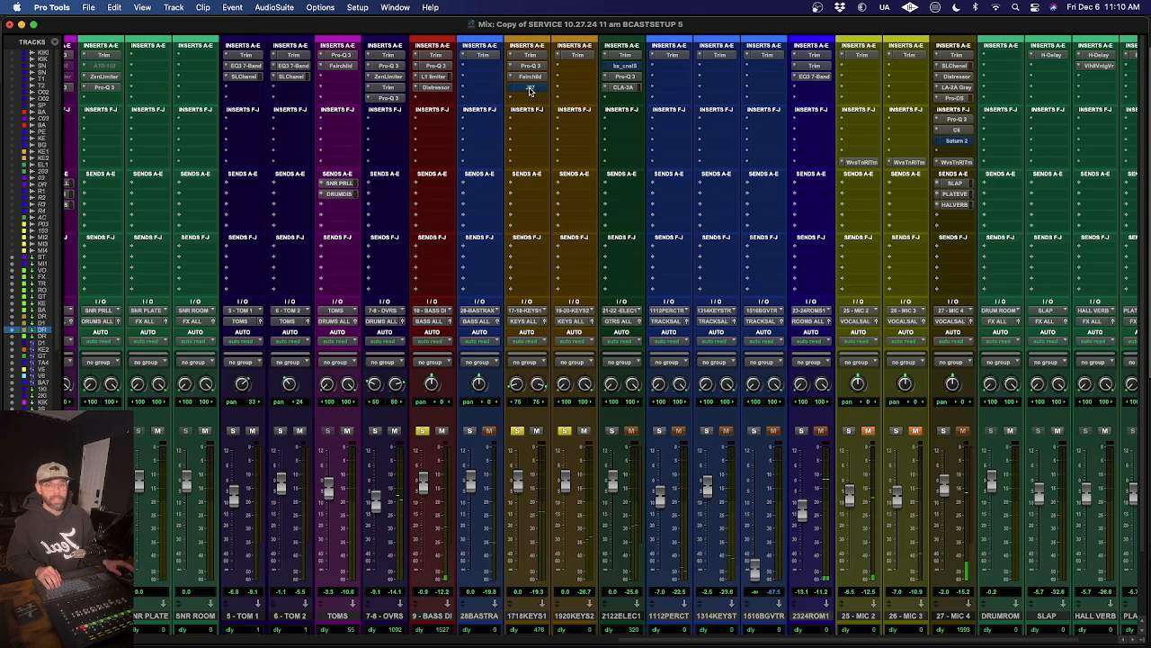
- Open the J37 on 17-18 KEYS 1, compare it bypassed and active during playback, and leave it active
left_click(530, 88)
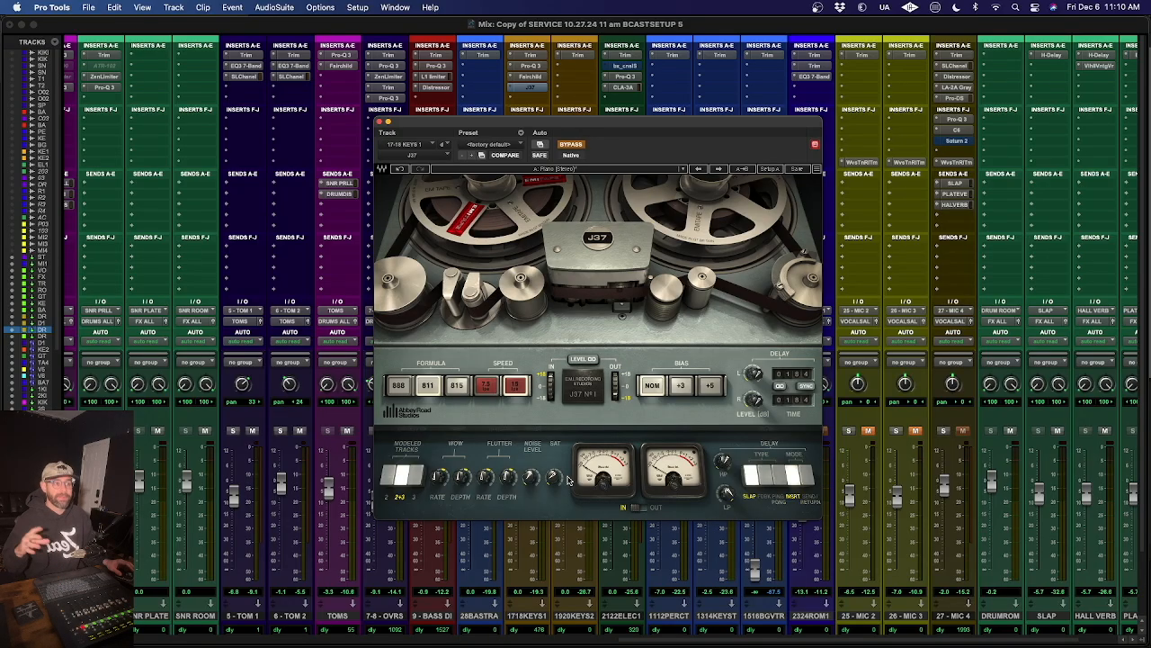
left_click(576, 146)
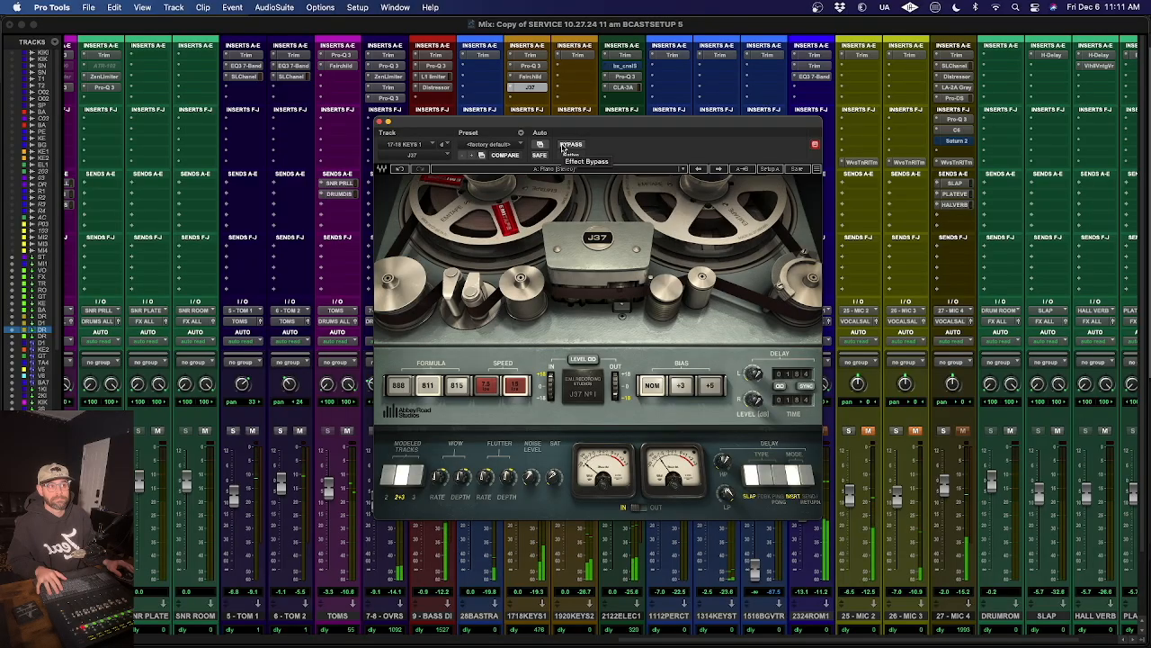
left_click(564, 148)
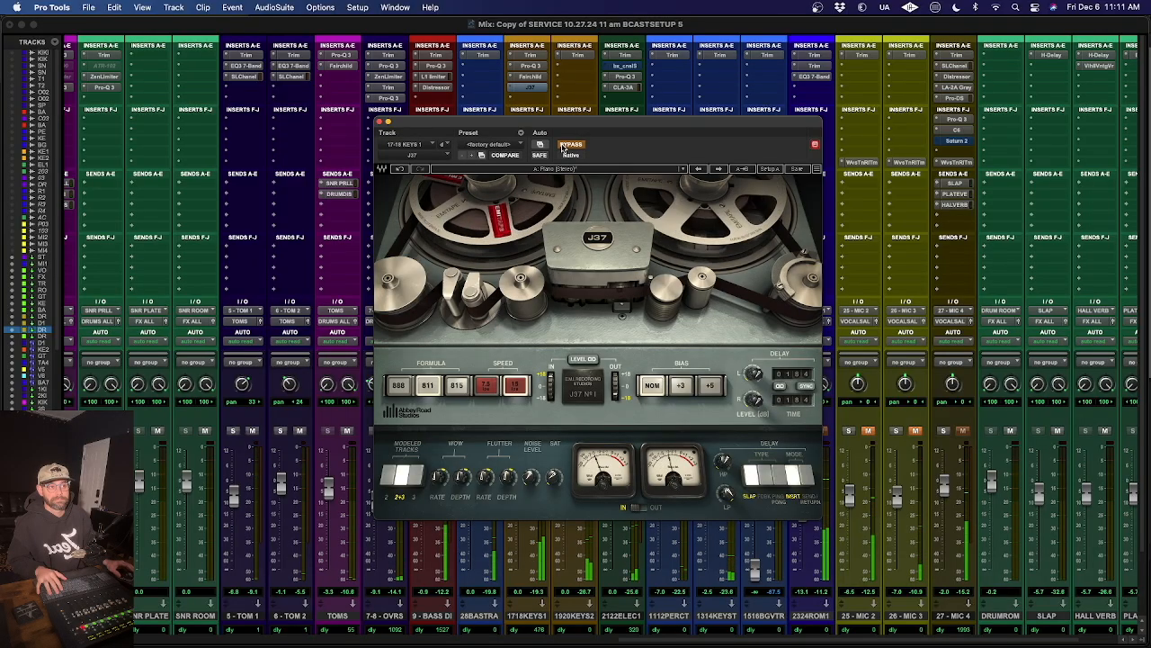
left_click(564, 148)
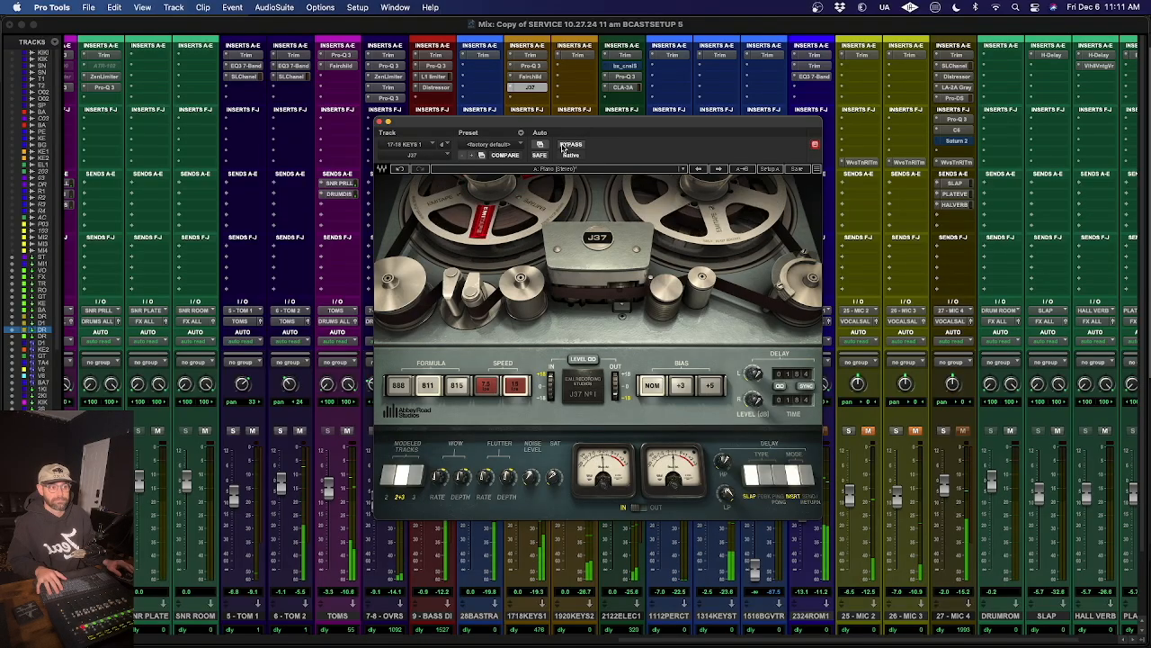
left_click(564, 148)
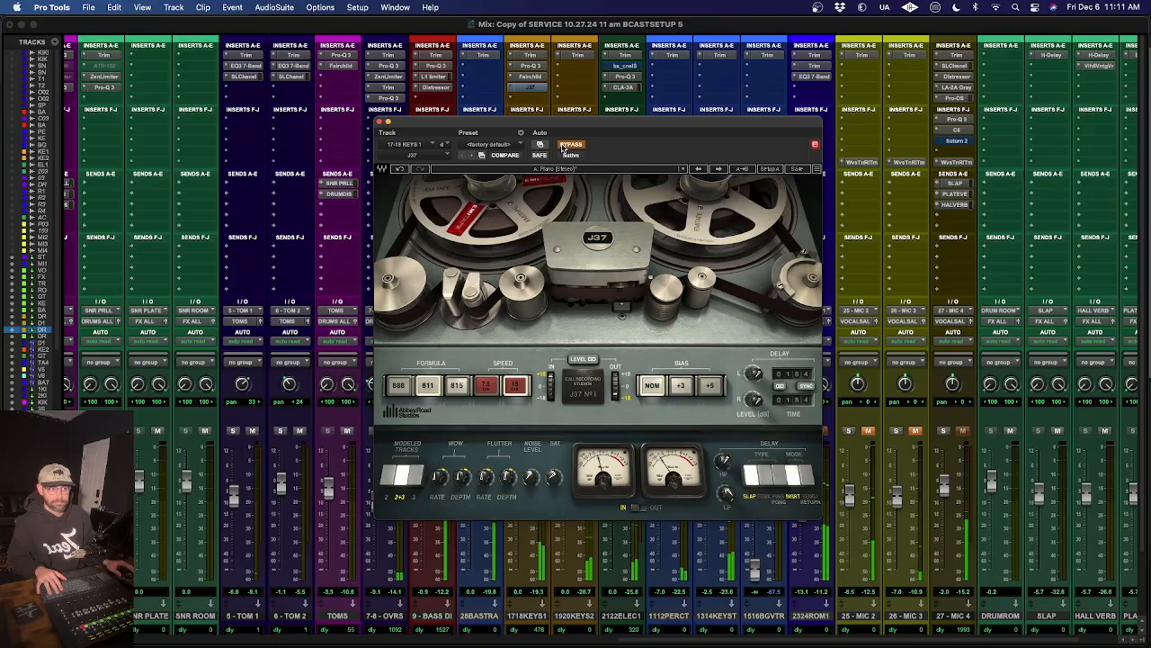
left_click(564, 148)
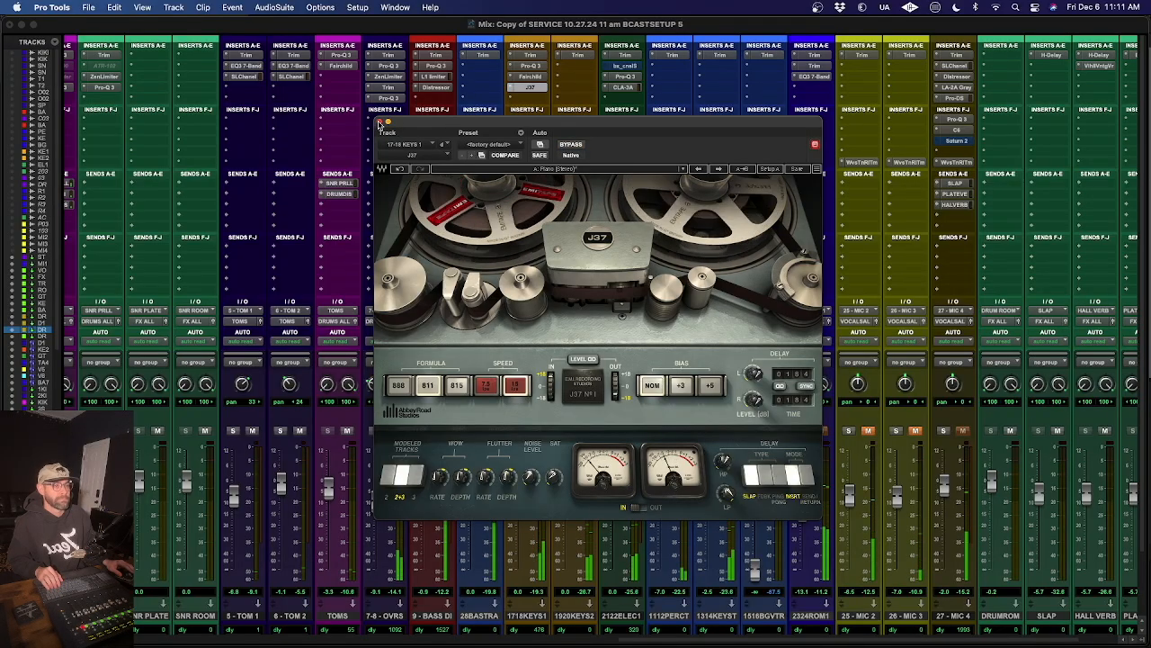
left_click(573, 146)
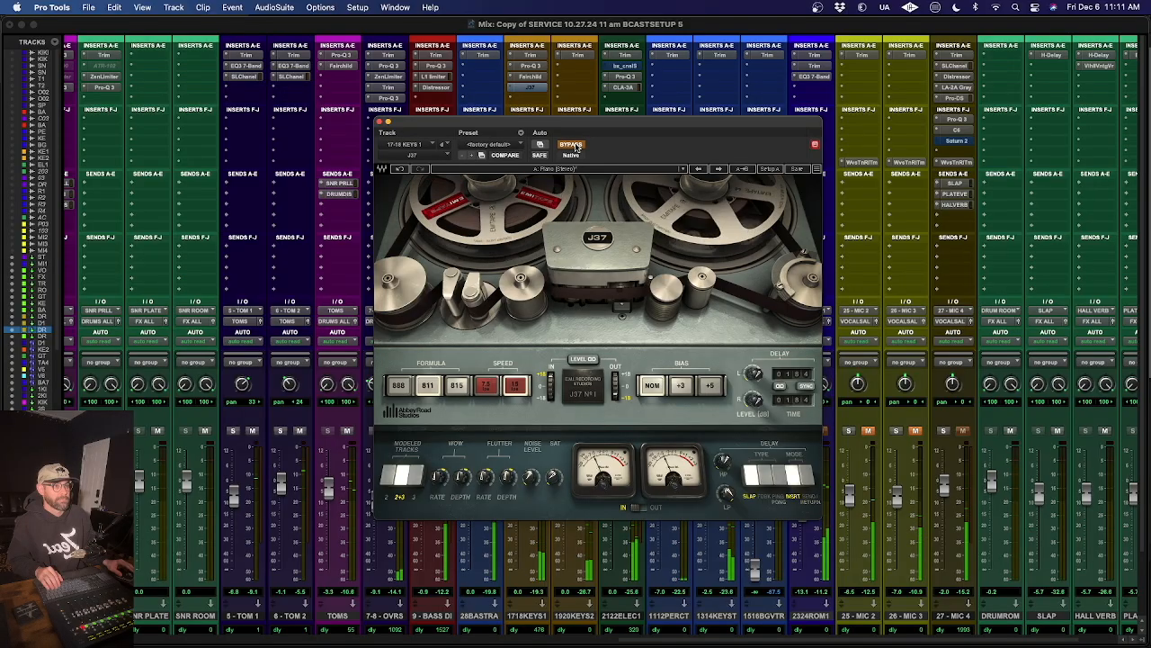
left_click(573, 146)
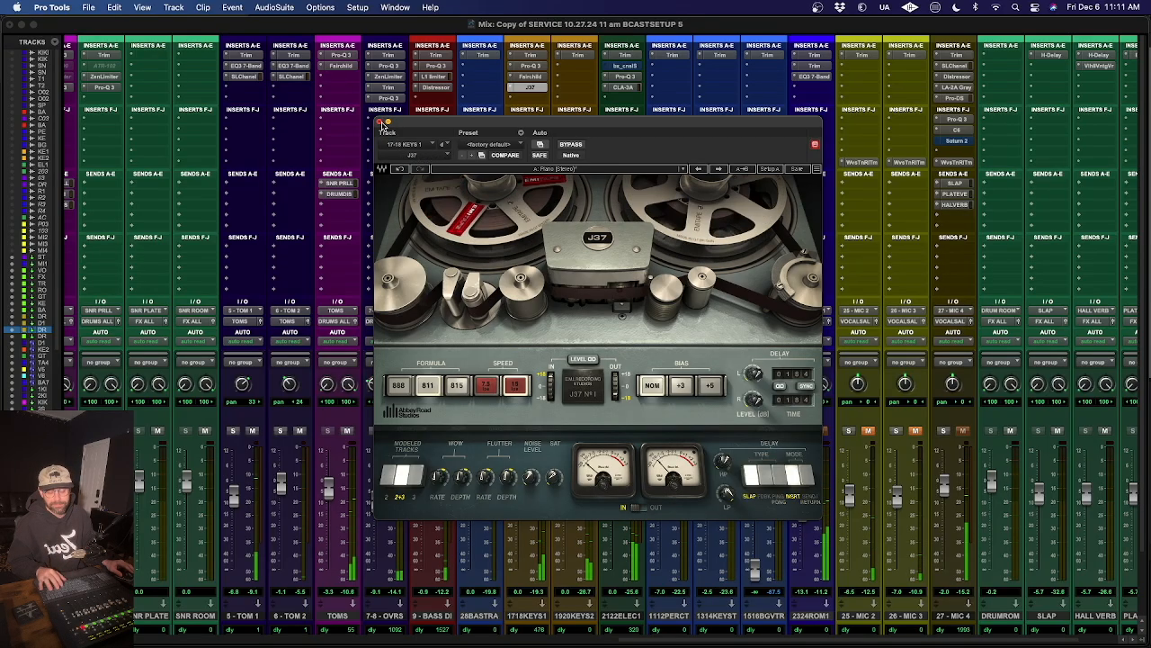
left_click(570, 145)
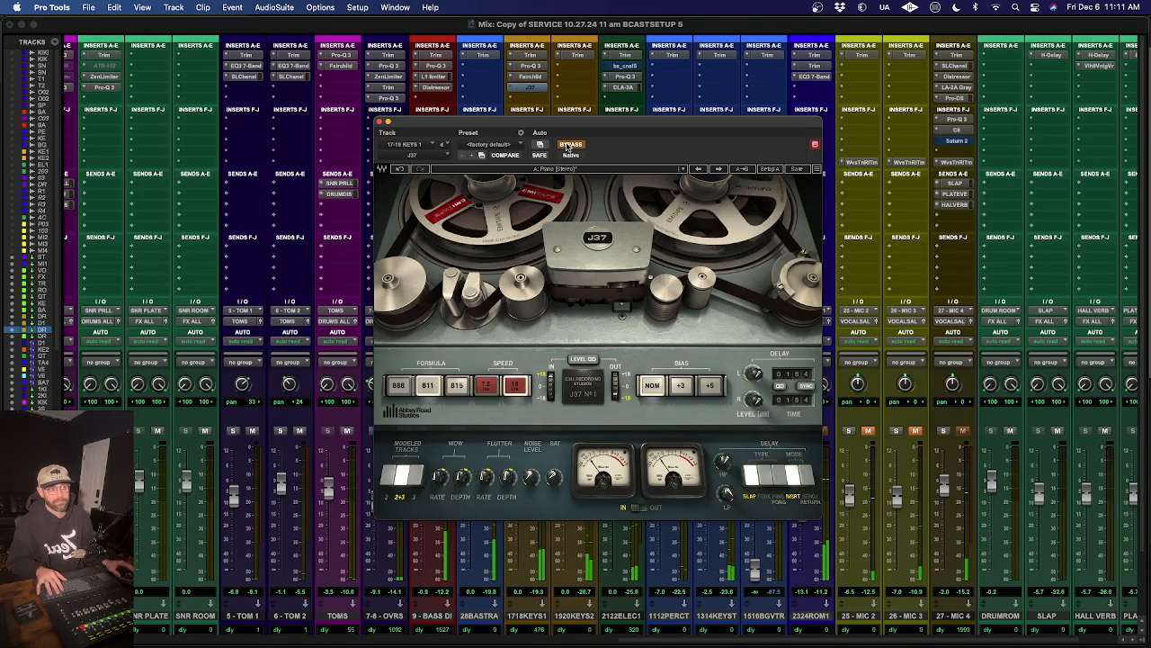
left_click(570, 145)
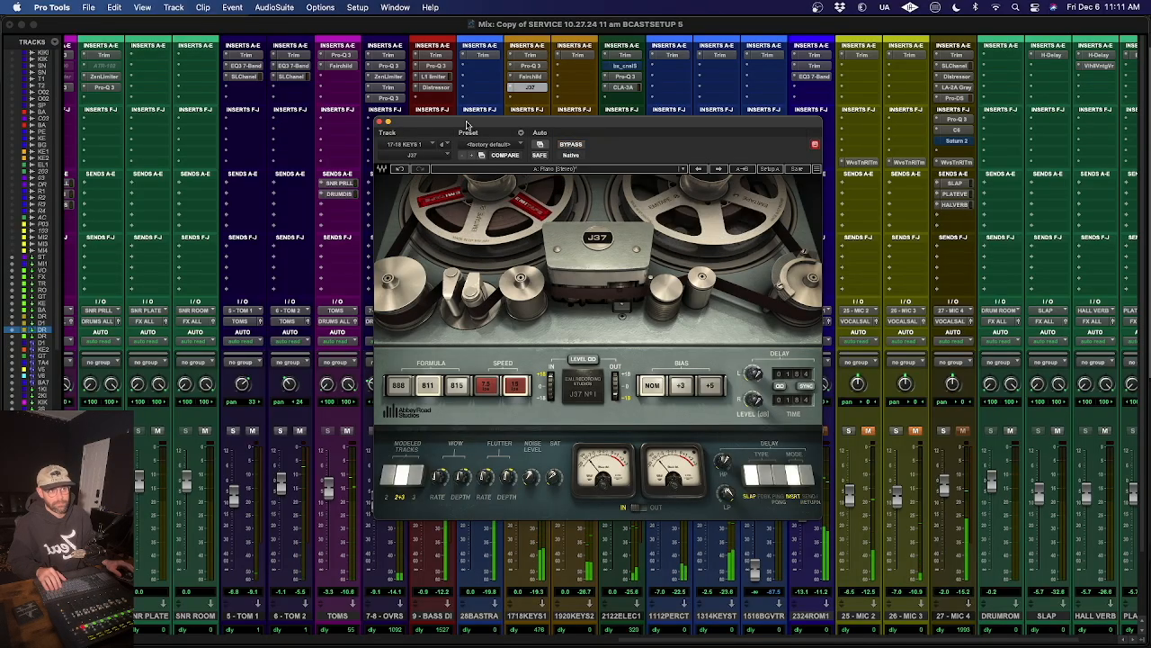
left_click(378, 122)
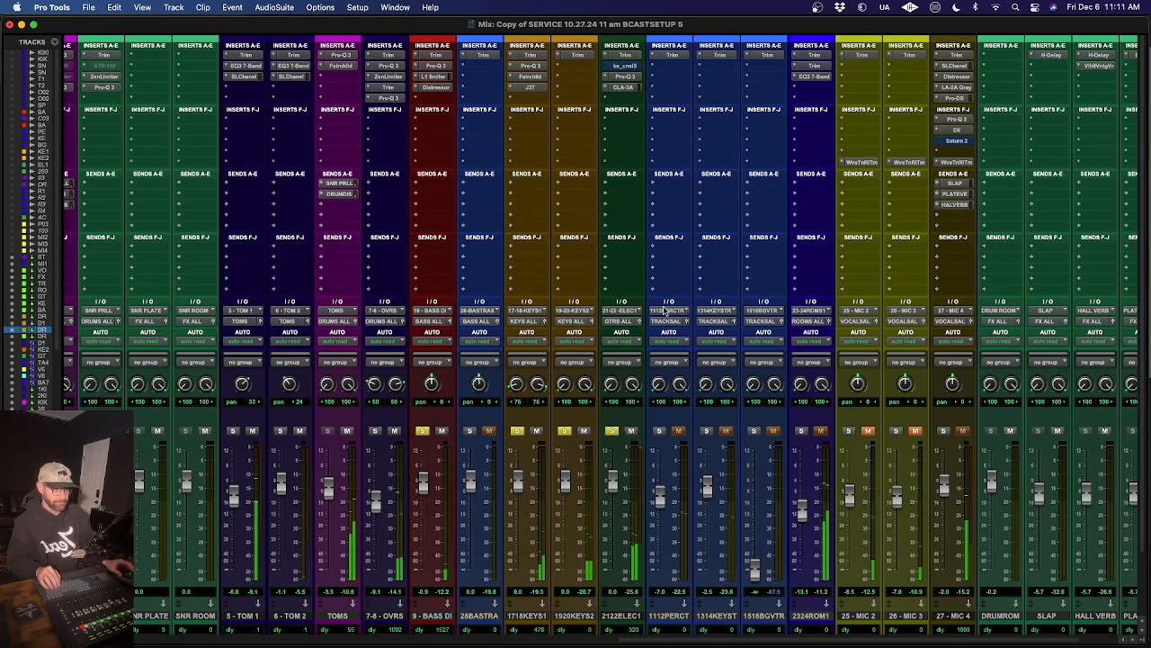
- Move playback in the Edit window to about bar 510, past the v2 marker
scroll(663, 311, "right", 3)
key("super+equal")
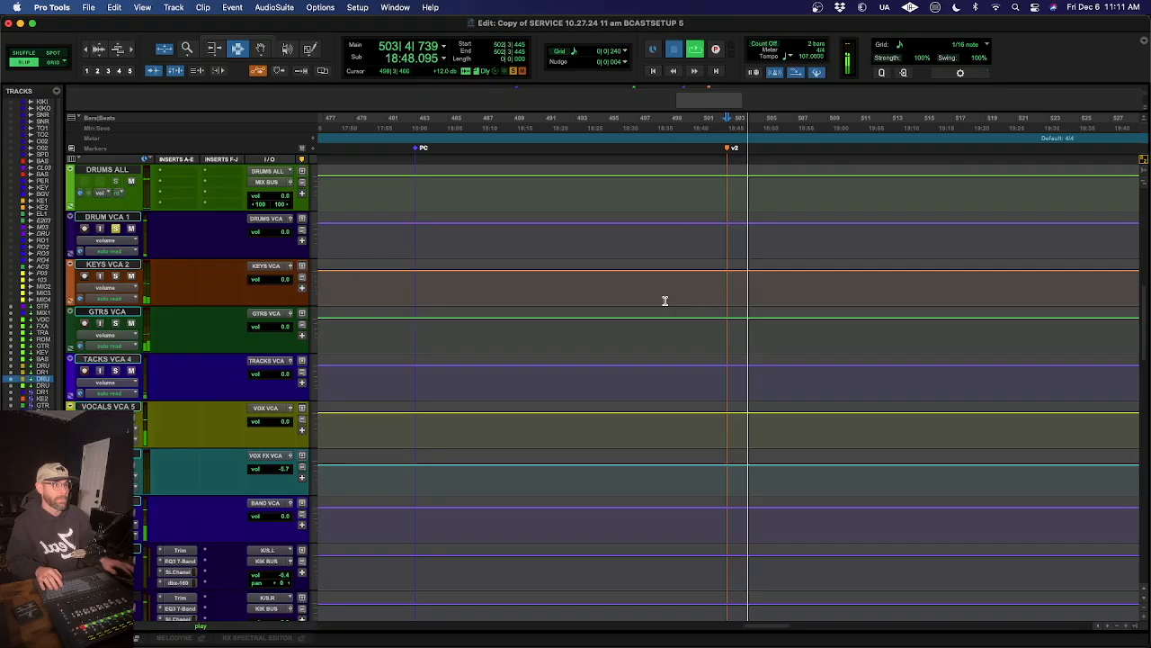
key("space")
left_click(747, 200)
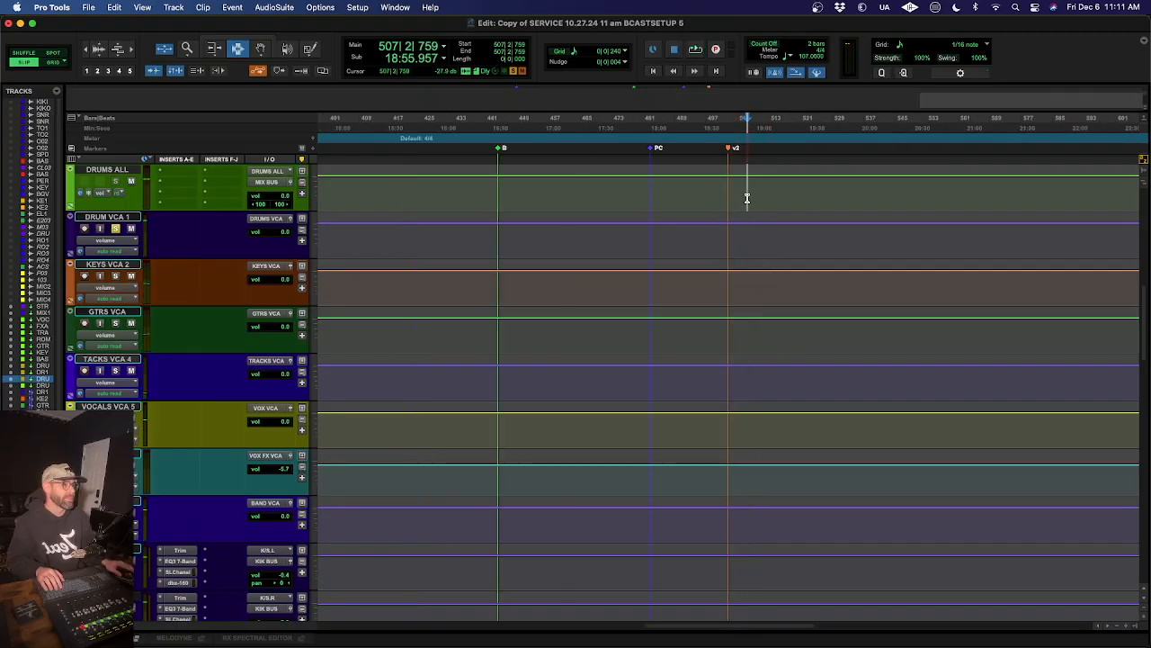
key("space")
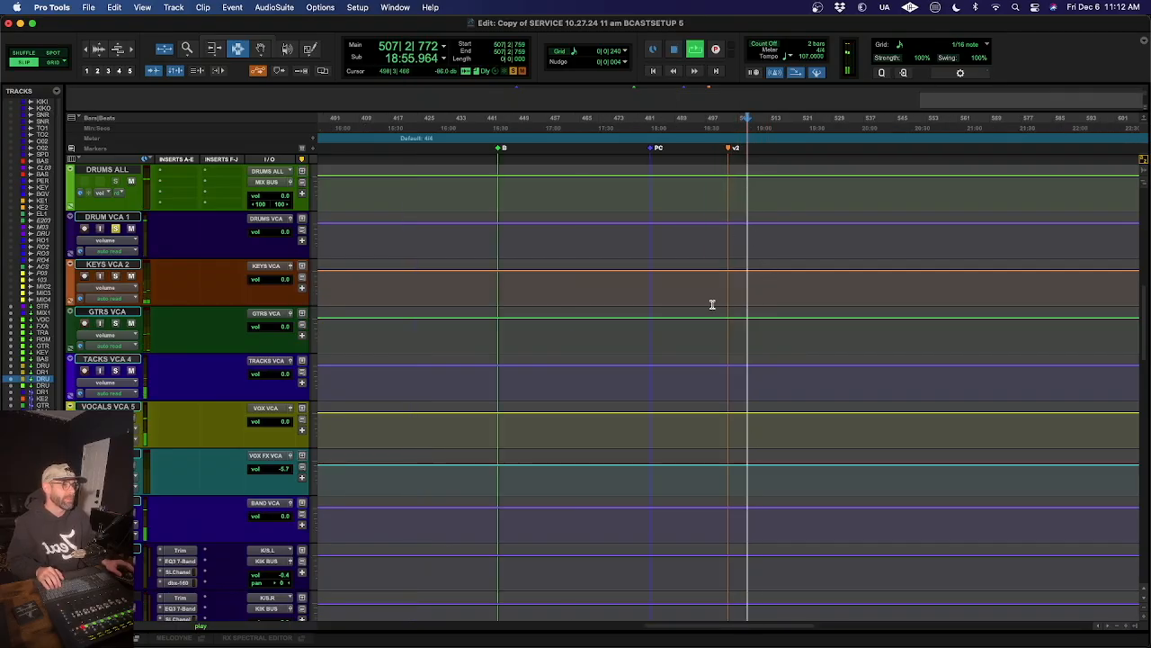
left_click(760, 188)
left_click(766, 186)
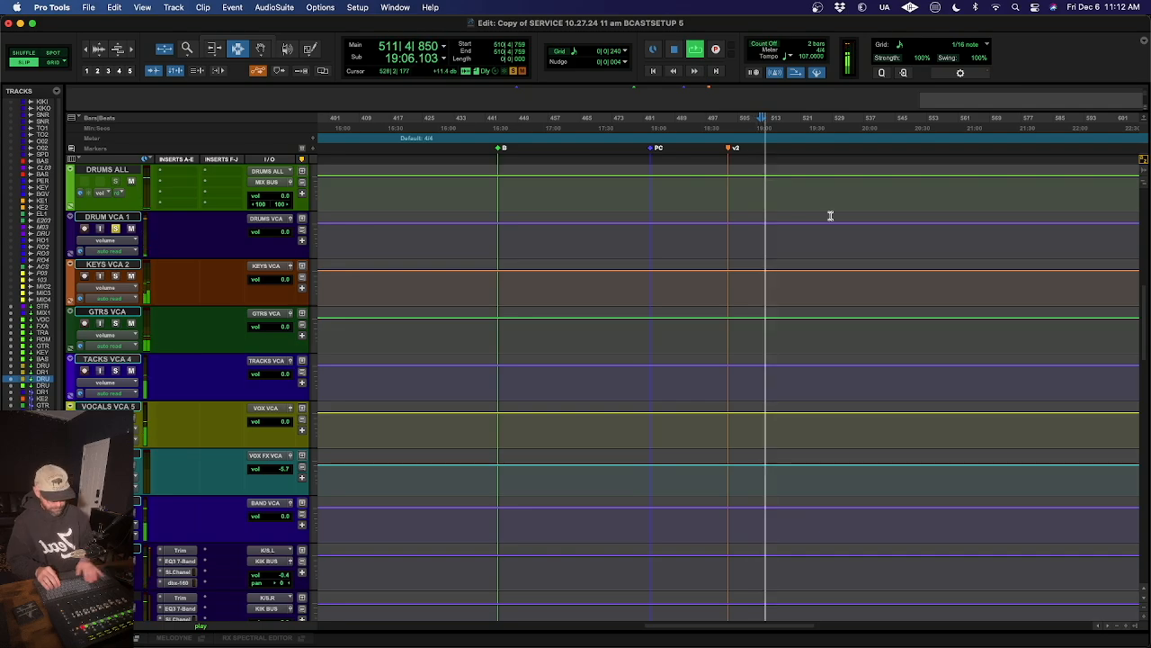
- Return to the Mix window, open the bx_console SSL 4000 E on 21-22 ELEC 1, and reposition the plug-in window so it is fully accessible
key("super+equal")
scroll(595, 122, "left", 3)
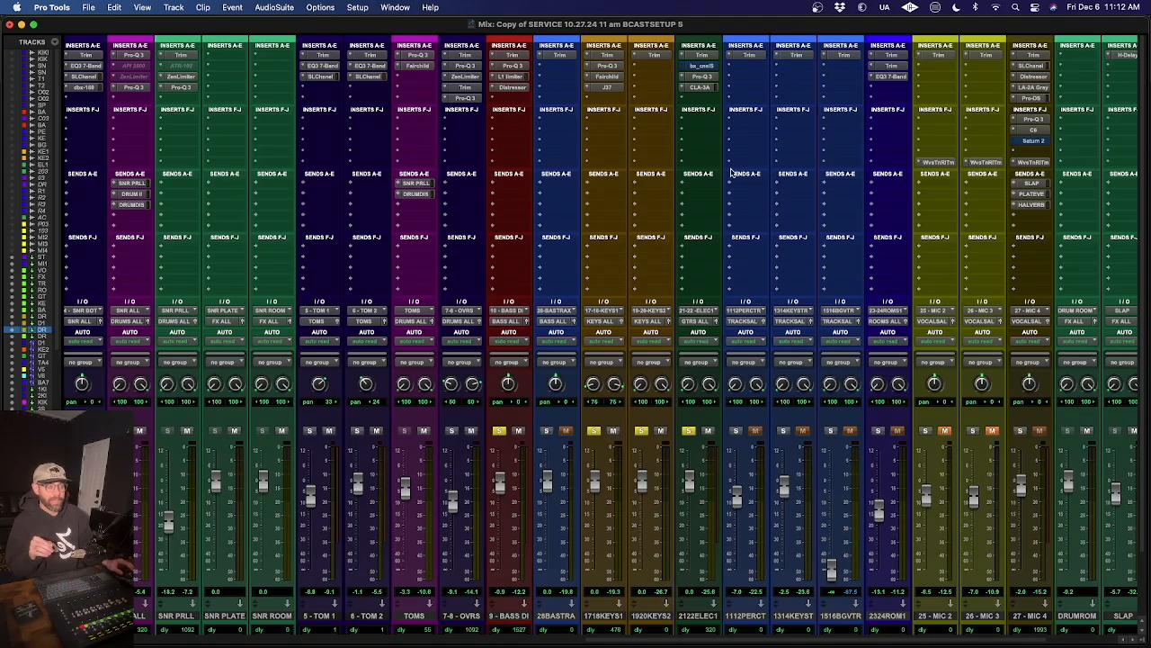
left_click(703, 68)
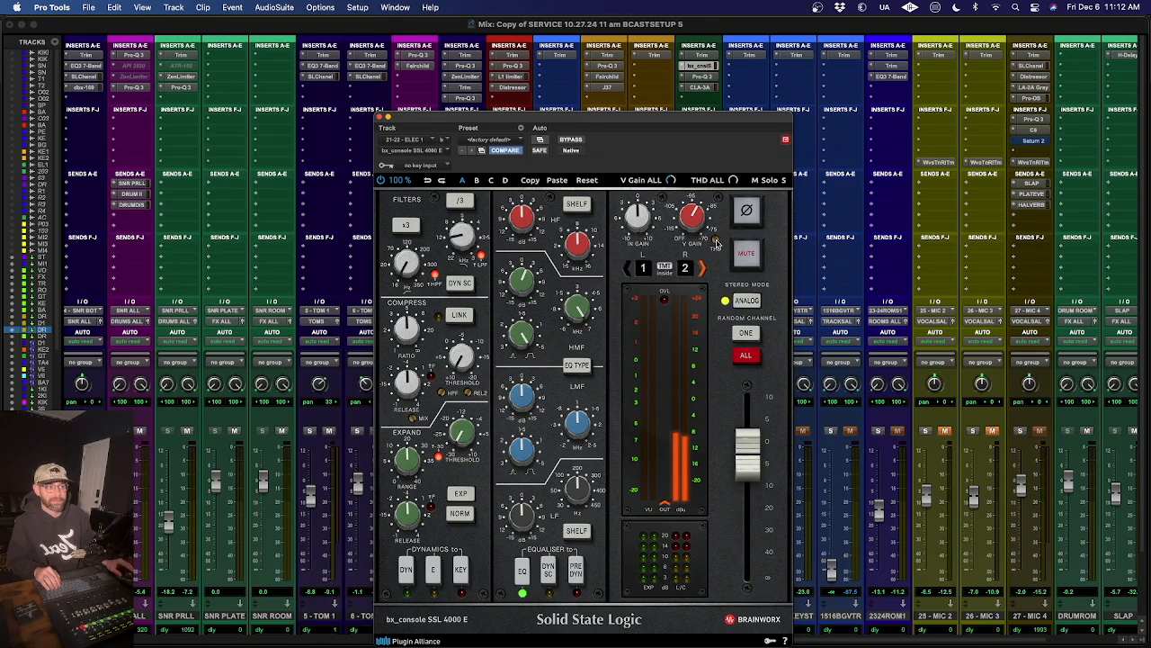
mouse_move(720, 239)
left_click_drag(671, 116, 634, 19)
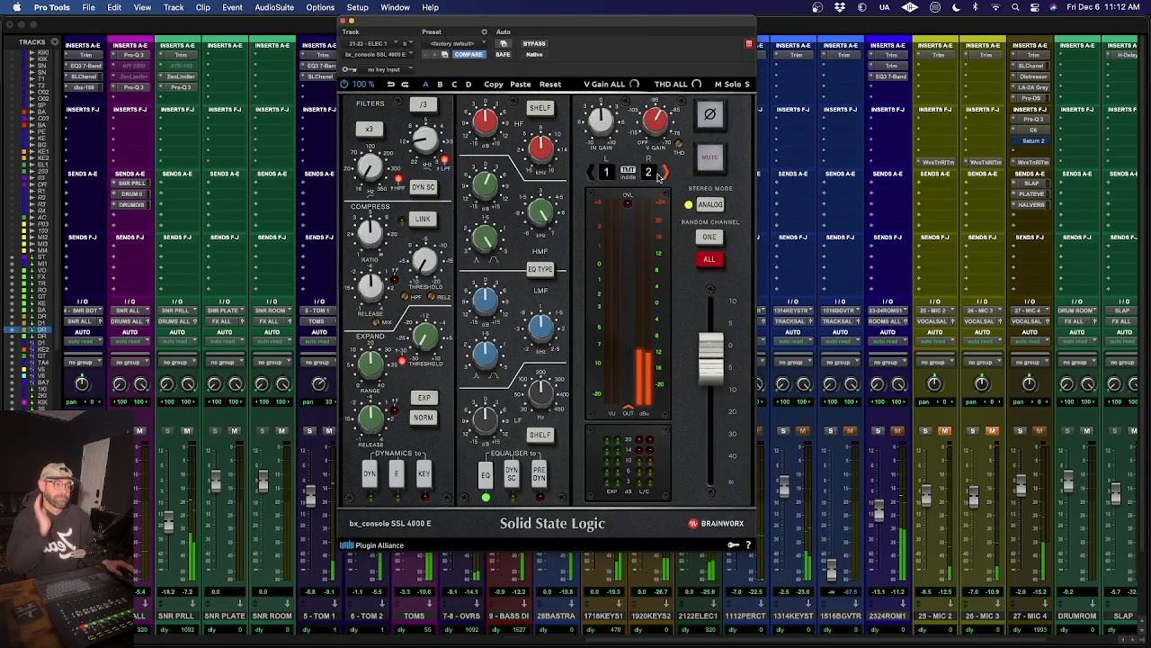
- Sweep the bx_console THD on 21-22 ELEC 1 up to -30.0 dB, down to Off, and back up during playback
mouse_move(679, 146)
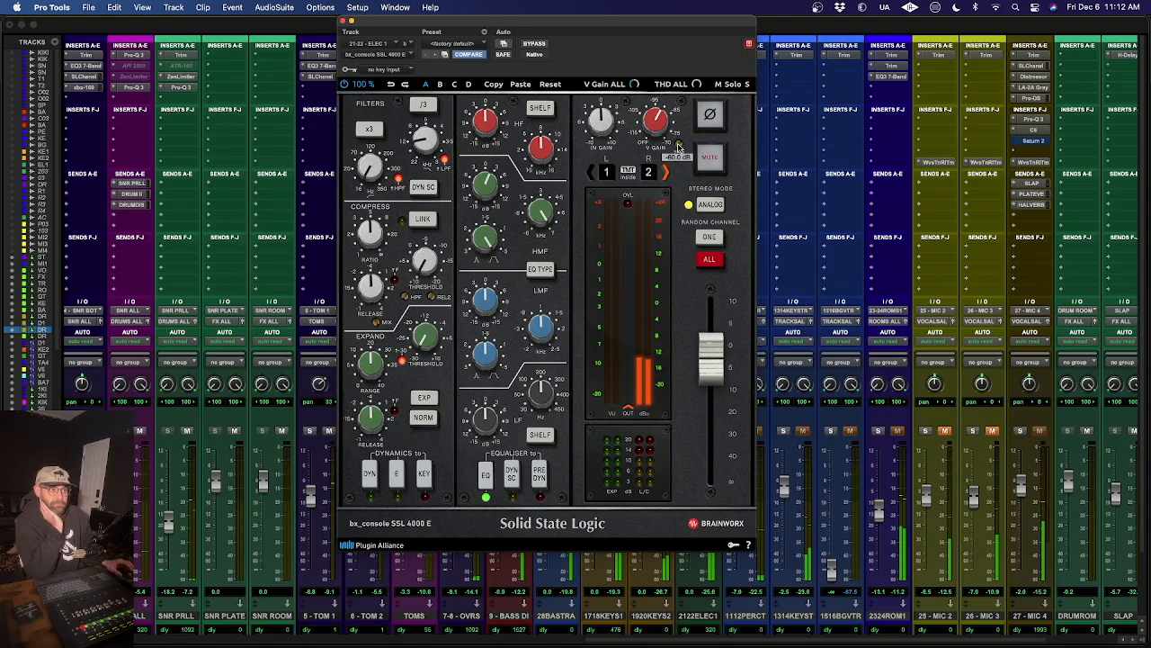
left_click_drag(679, 133, 681, 93)
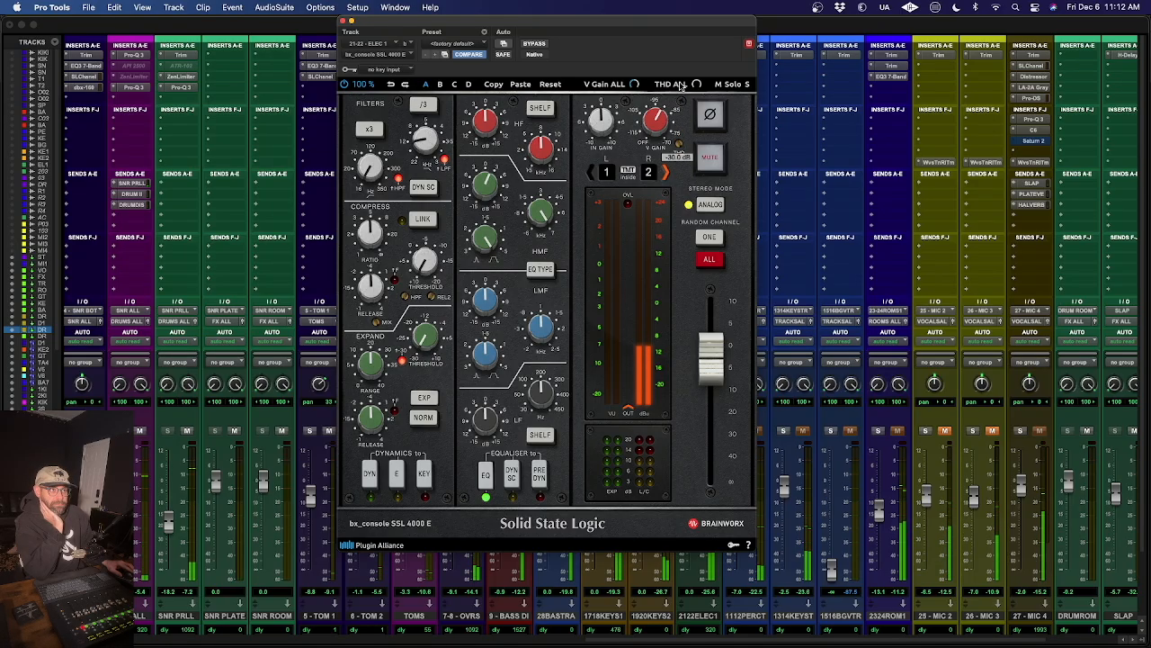
left_click_drag(682, 132, 683, 173)
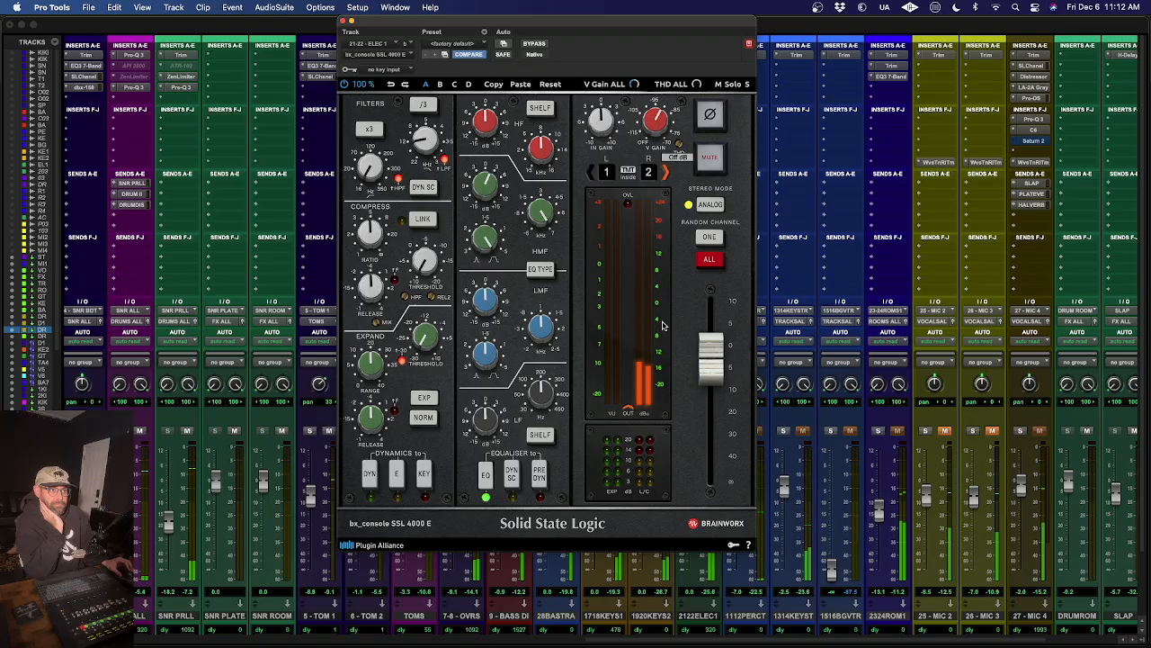
left_click_drag(680, 144, 740, 4)
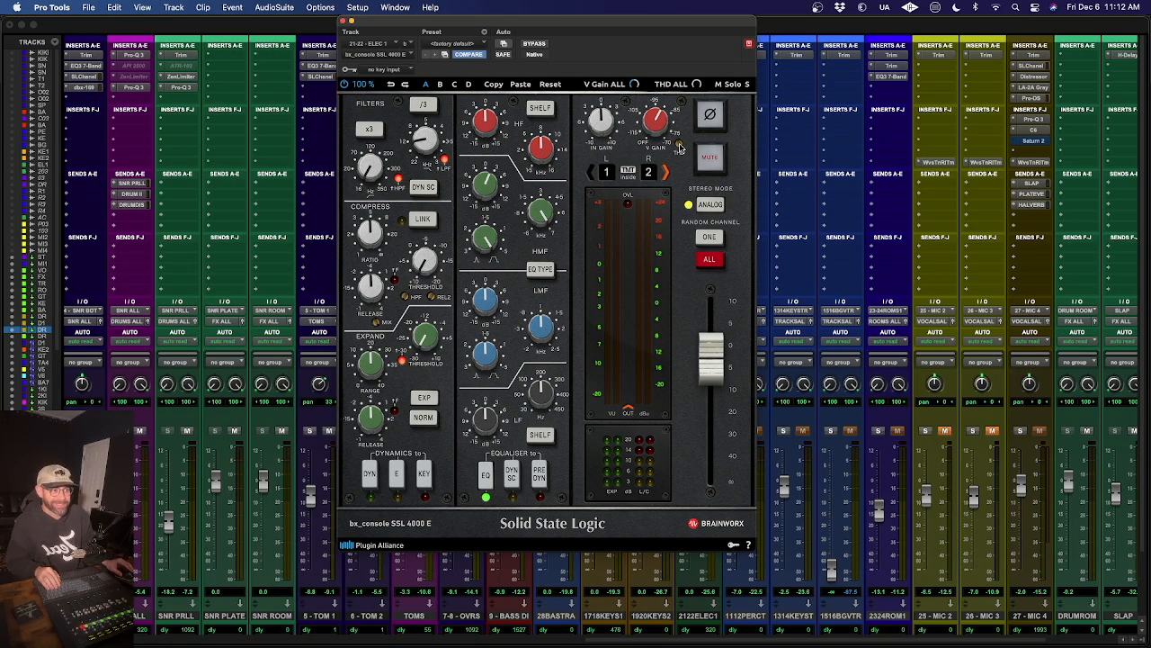
mouse_move(689, 117)
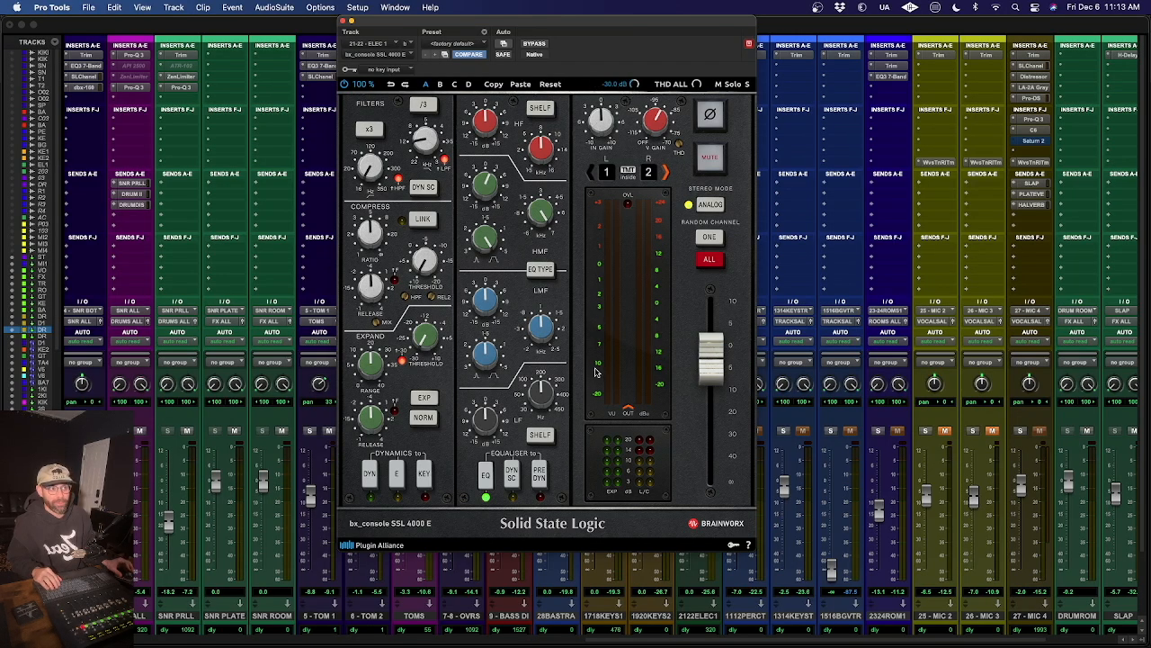
- Close the bx_console and briefly review the J37 tape settings on 17-18 KEYS 1
left_click(343, 21)
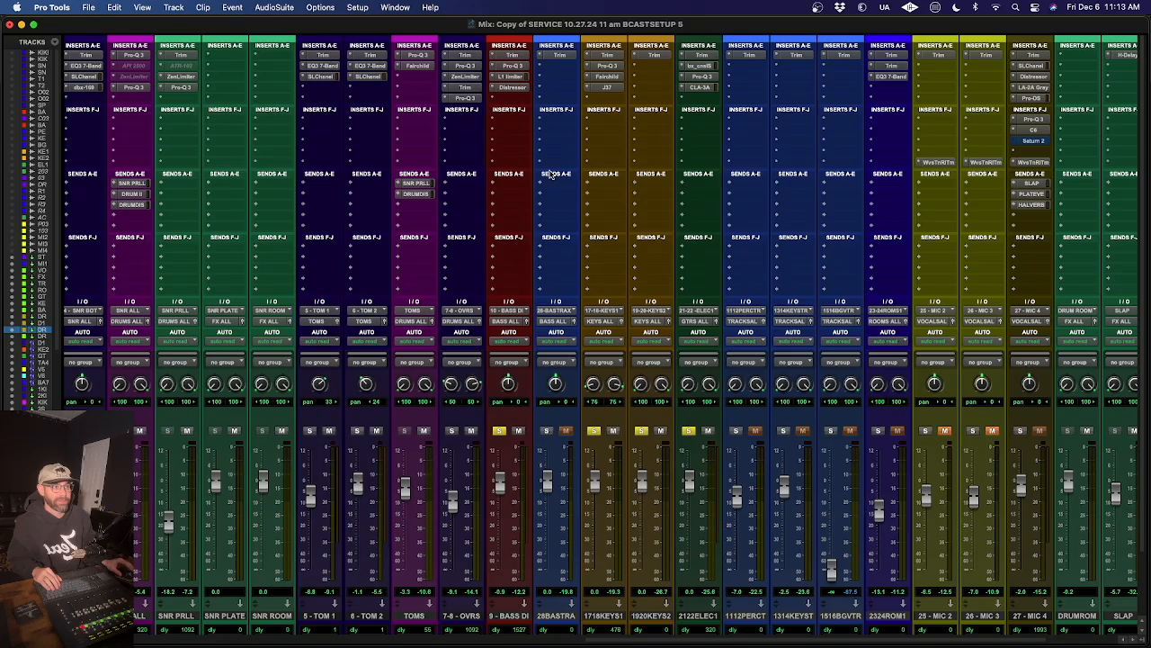
left_click(603, 86)
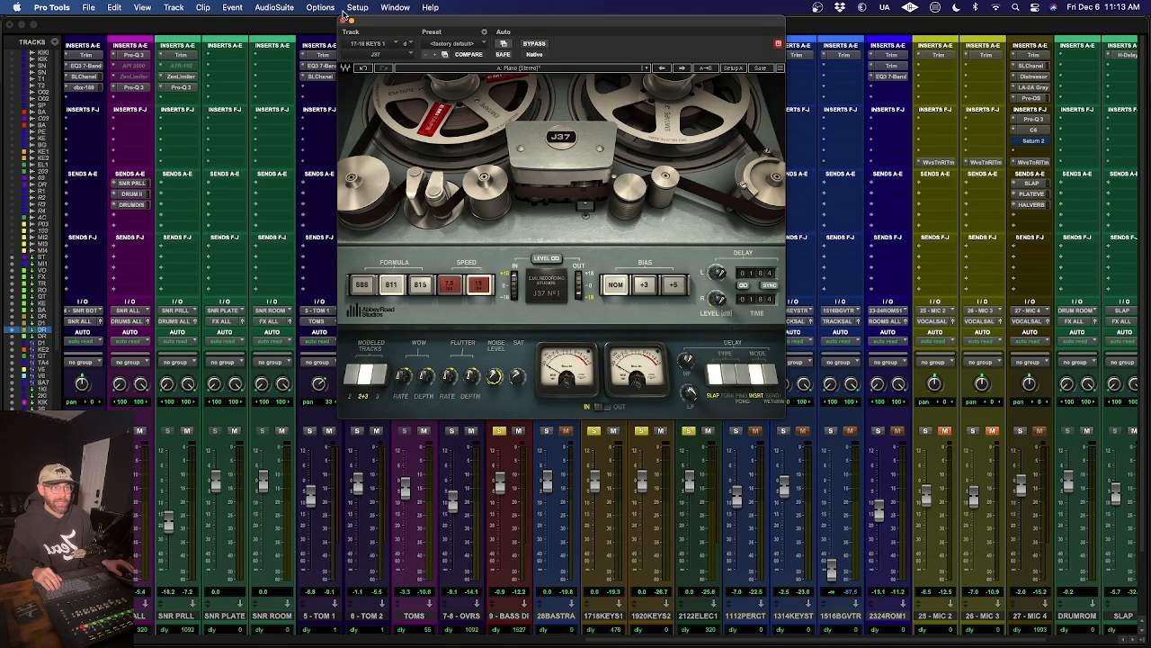
left_click(343, 20)
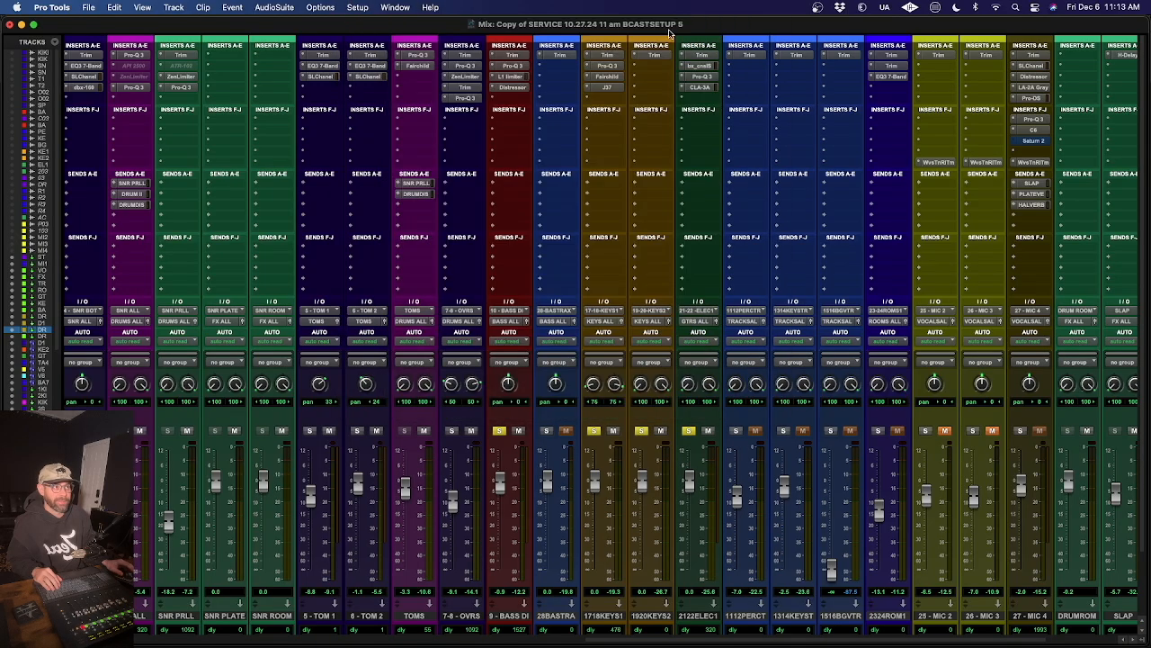
- Open the bx_console on 21-22 ELEC 1, compare the guitar bypassed and processed several times during playback, and close the plug-in
left_click(707, 67)
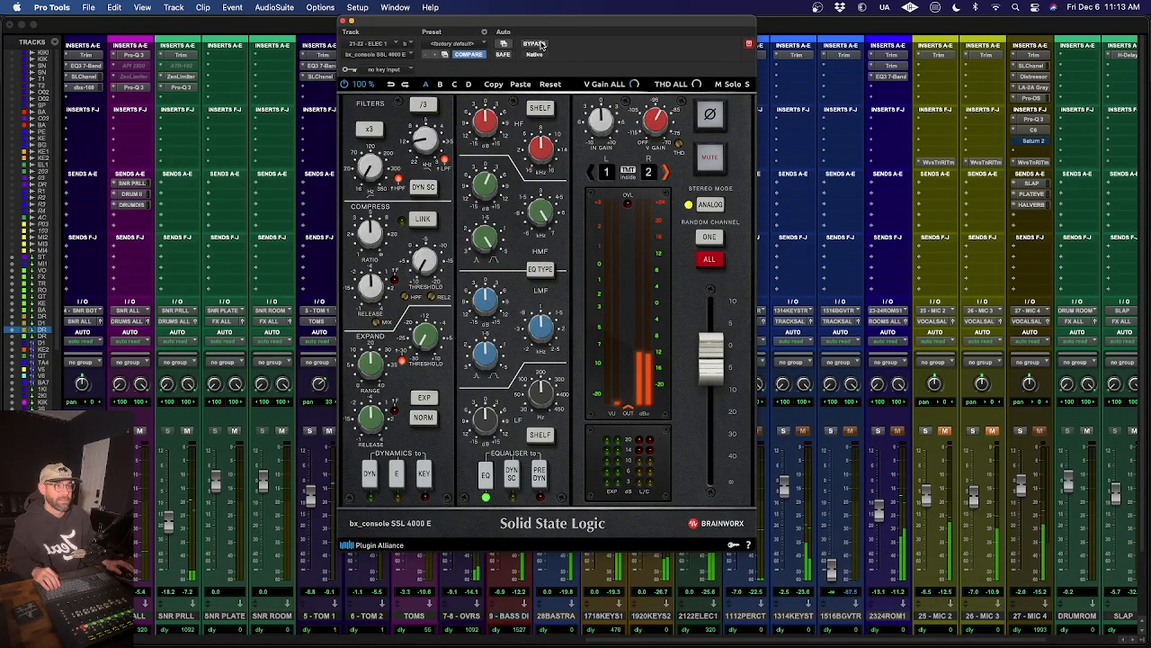
left_click(540, 43)
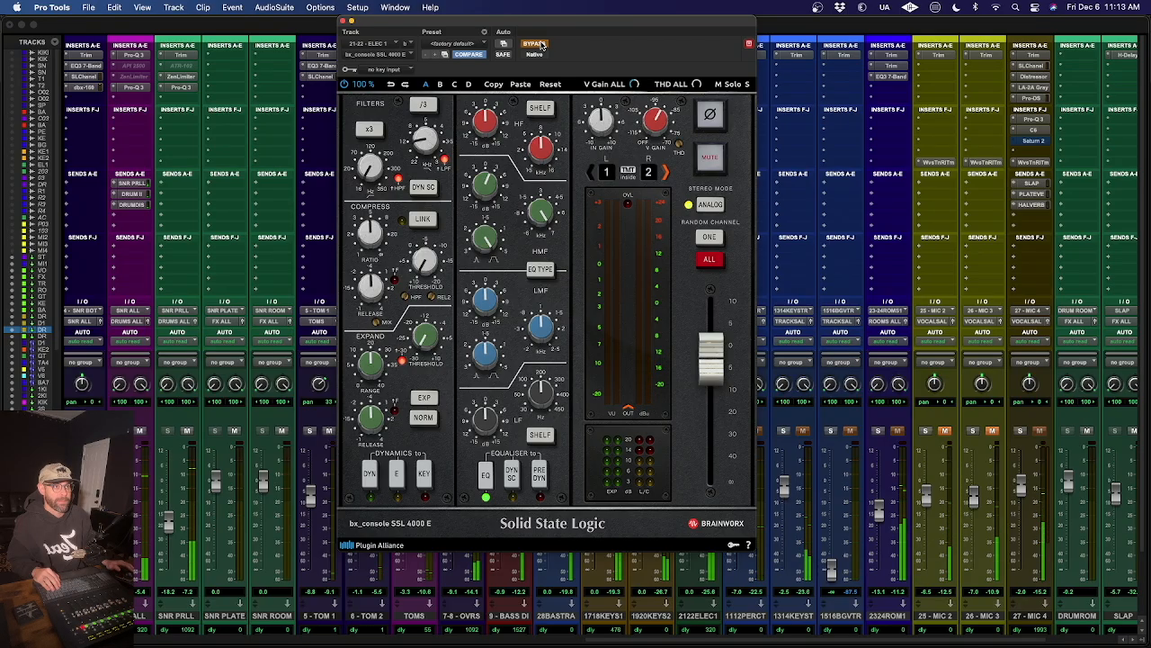
left_click(540, 44)
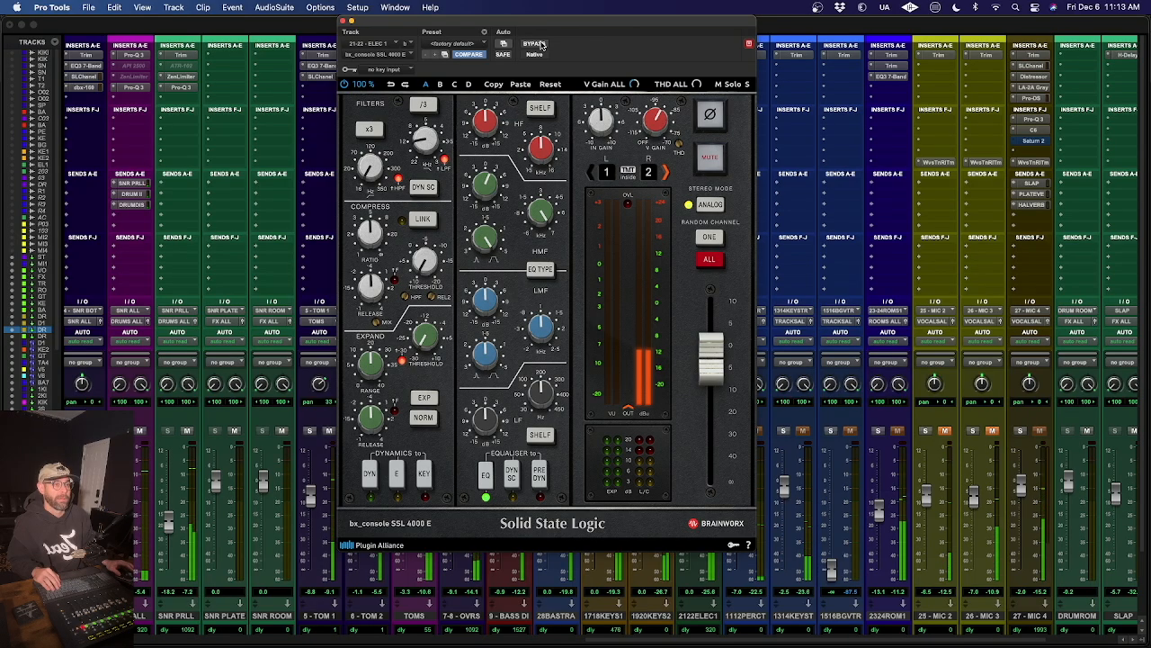
left_click(540, 43)
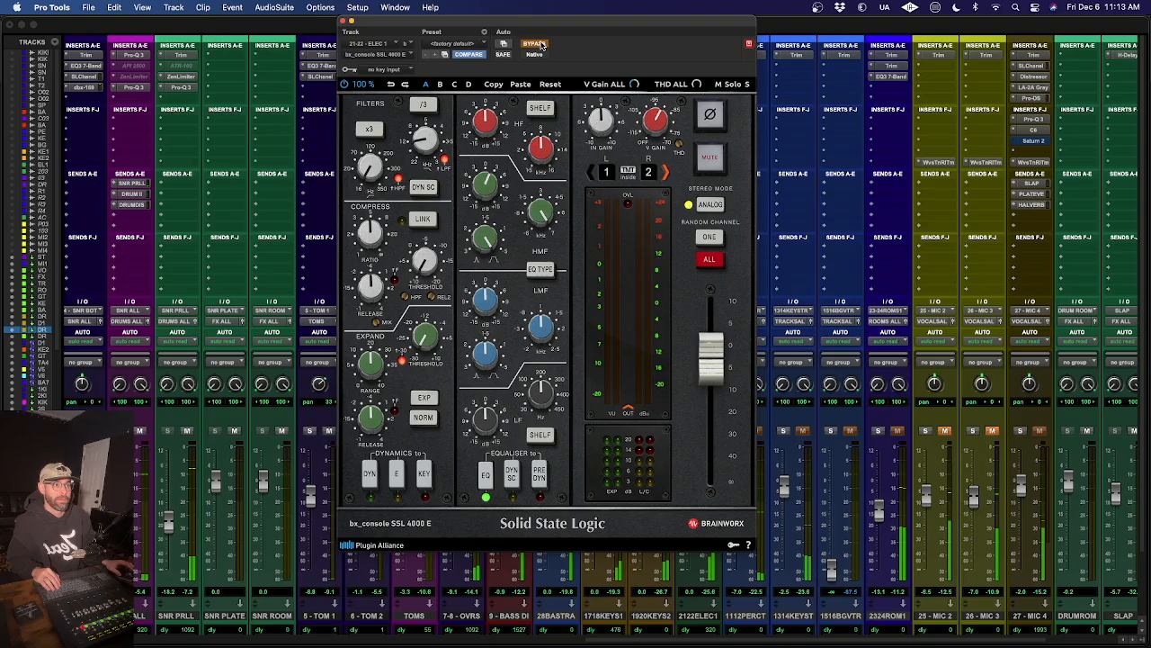
left_click(540, 43)
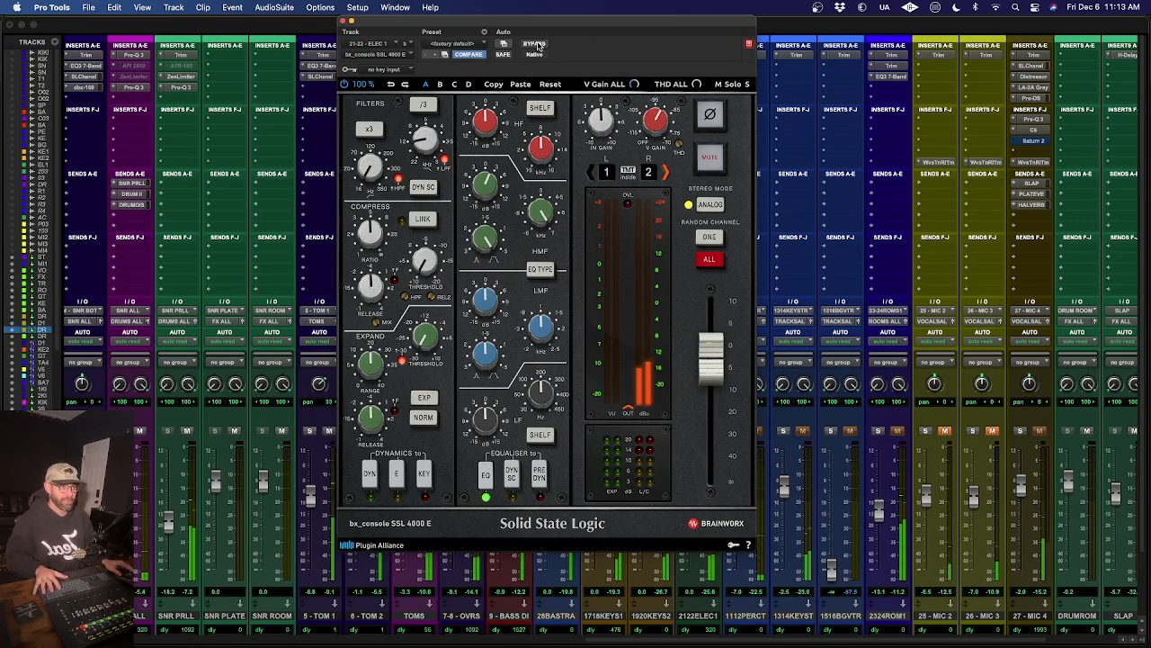
left_click(537, 44)
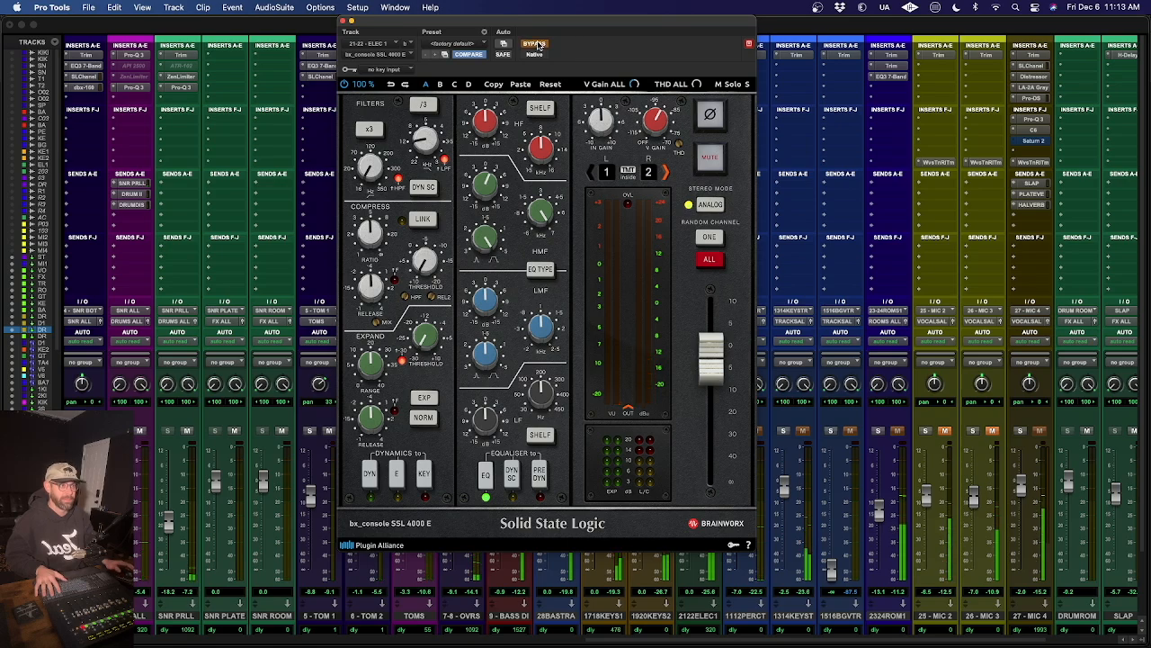
left_click(536, 44)
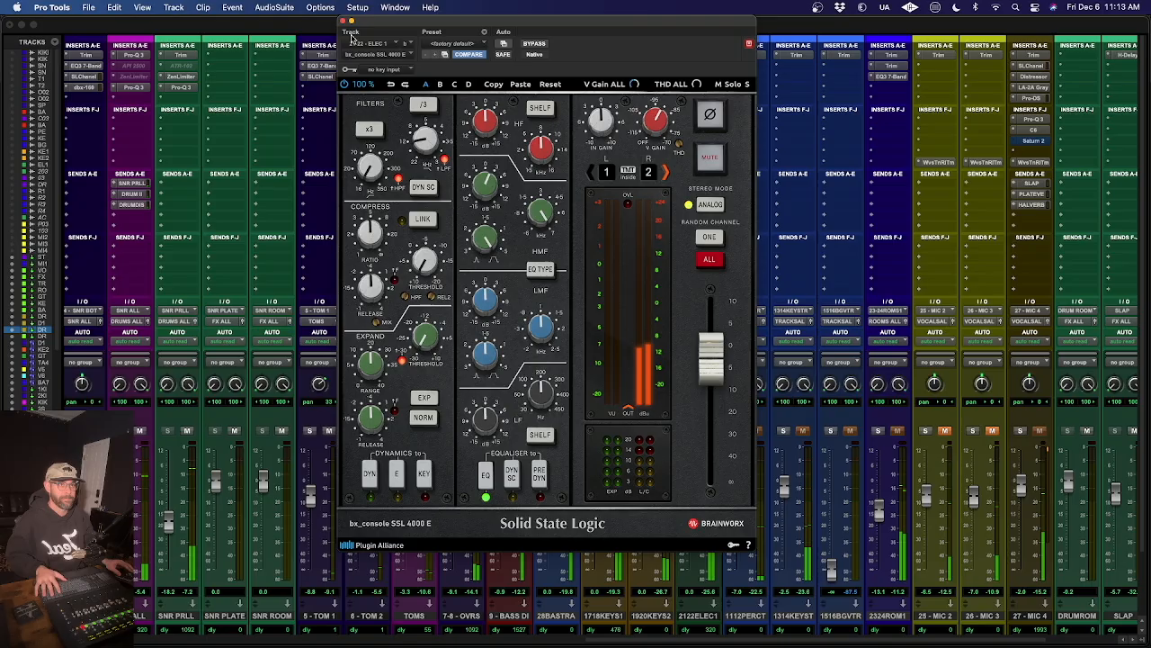
key("super+w")
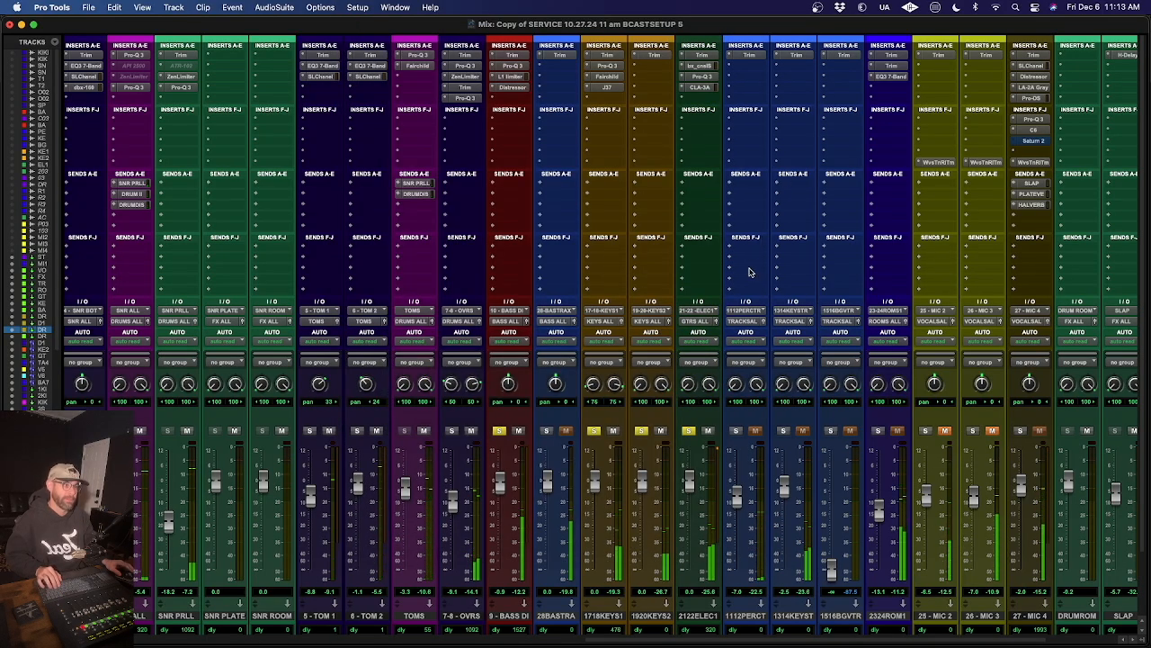
- Clear all track solos from the Edit window and return to the Mix window
scroll(761, 241, "right", 10)
scroll(751, 241, "left", 3)
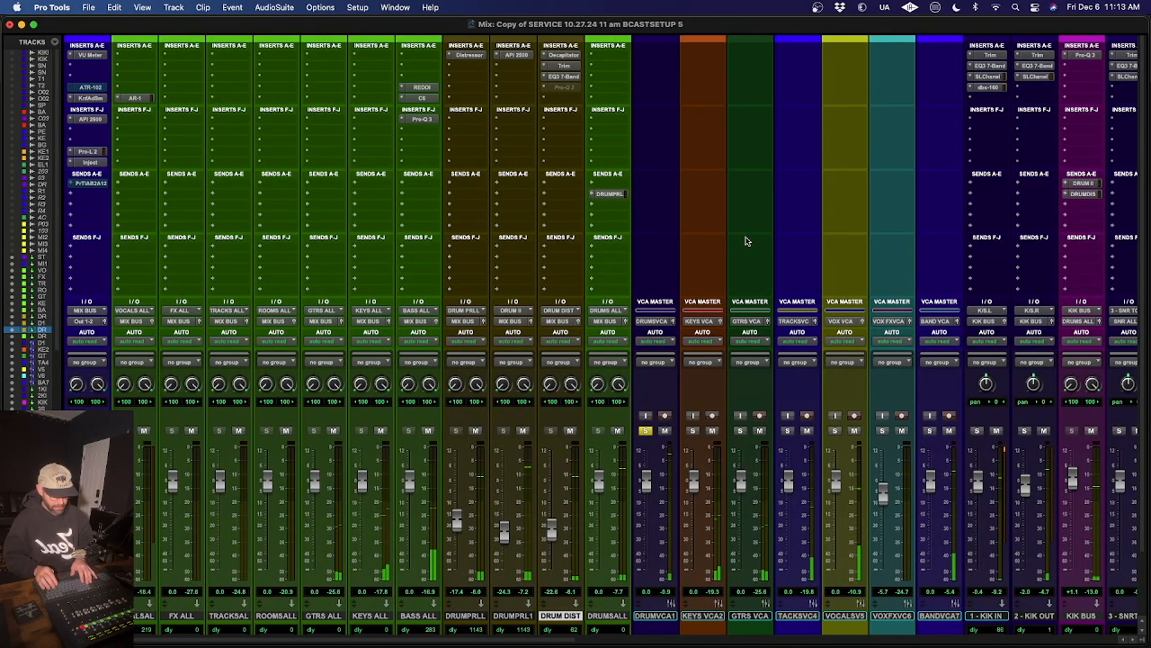
key("super+equal")
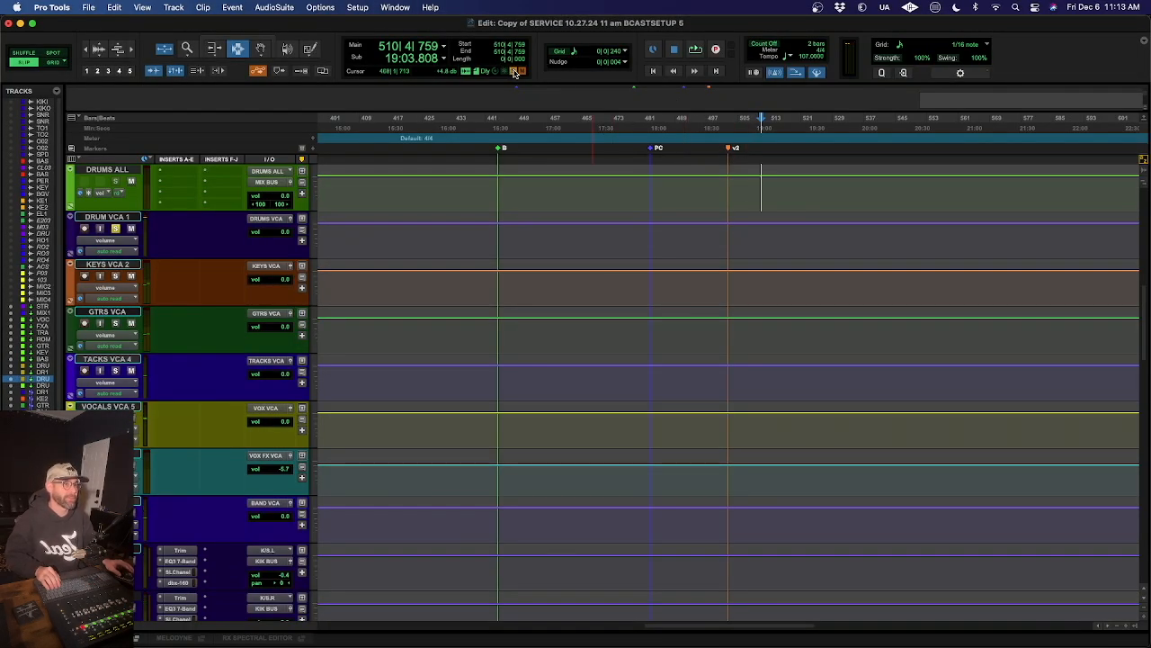
key("super+equal")
scroll(859, 290, "left", 10)
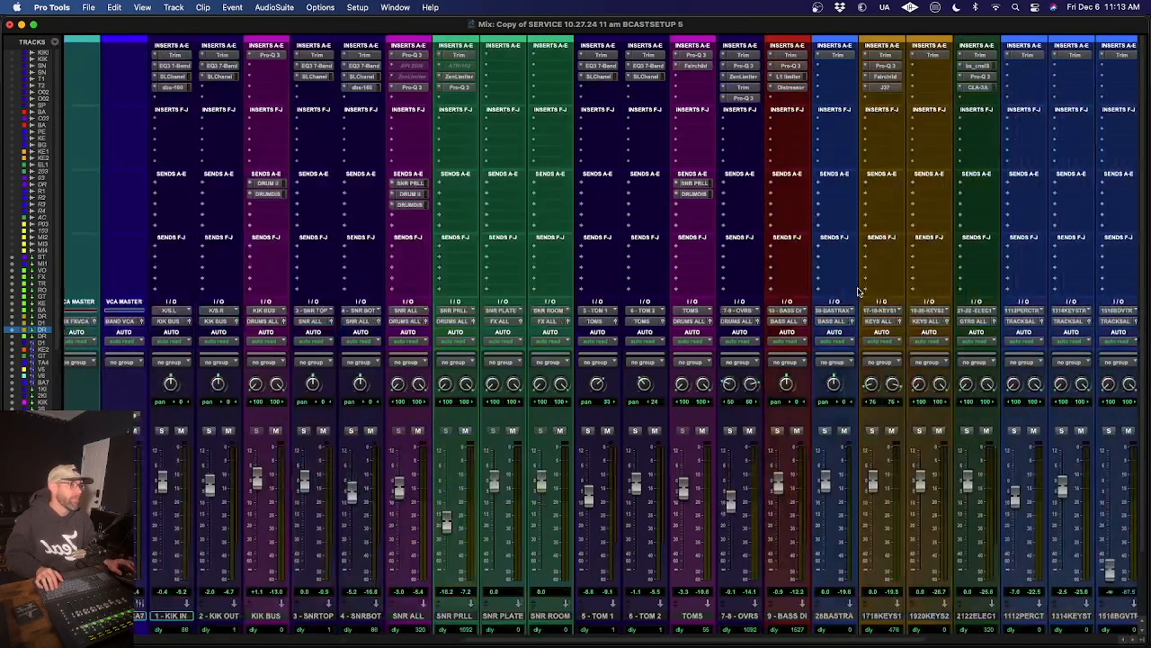
- Open Saturn 2 on 27 - MIC 4 and raise its overall mix to 100%
scroll(860, 290, "right", 6)
left_click(865, 143)
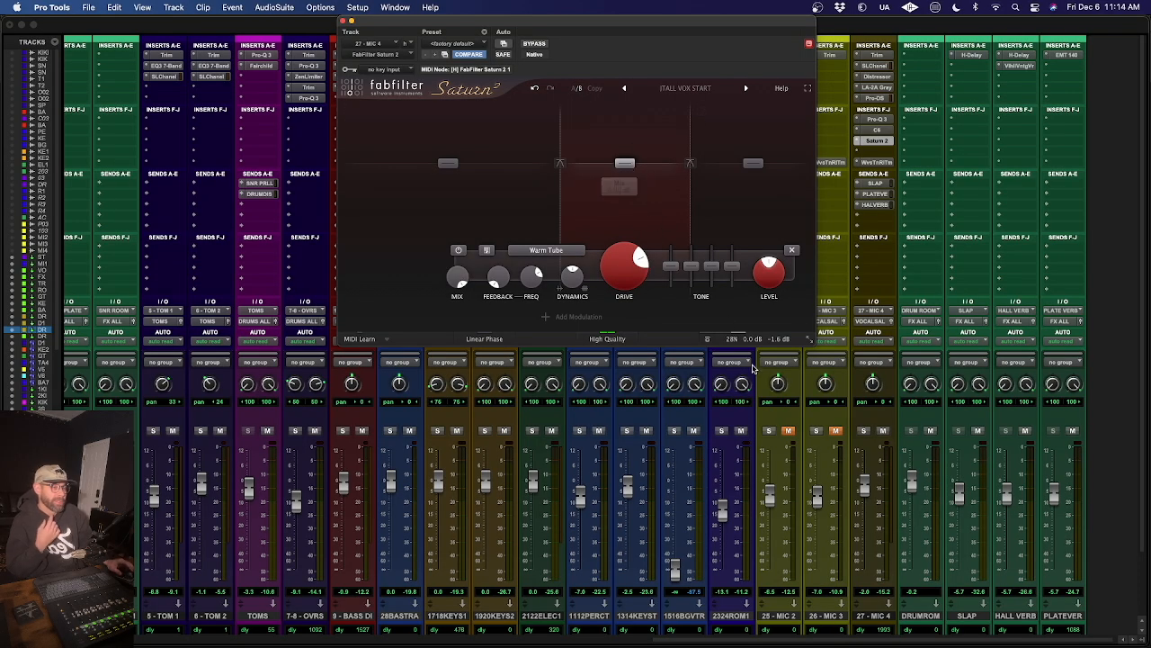
mouse_move(760, 336)
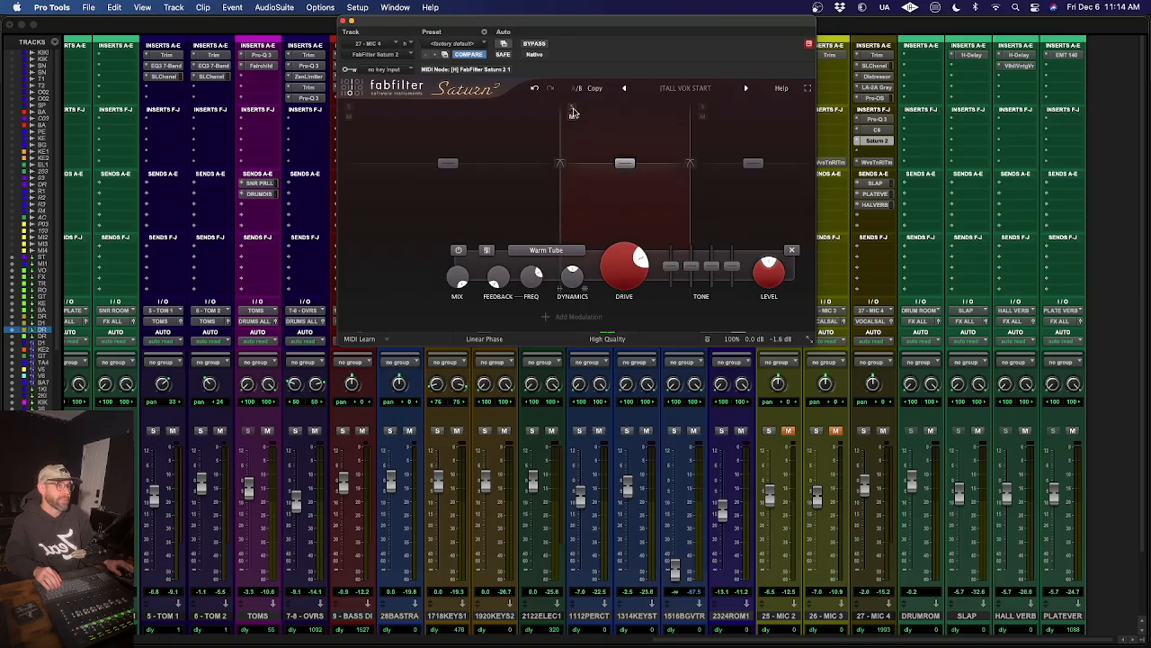
- Solo Saturn's band 2, shift its frequency range up and partway back during playback, and unsolo the band
left_click(571, 107)
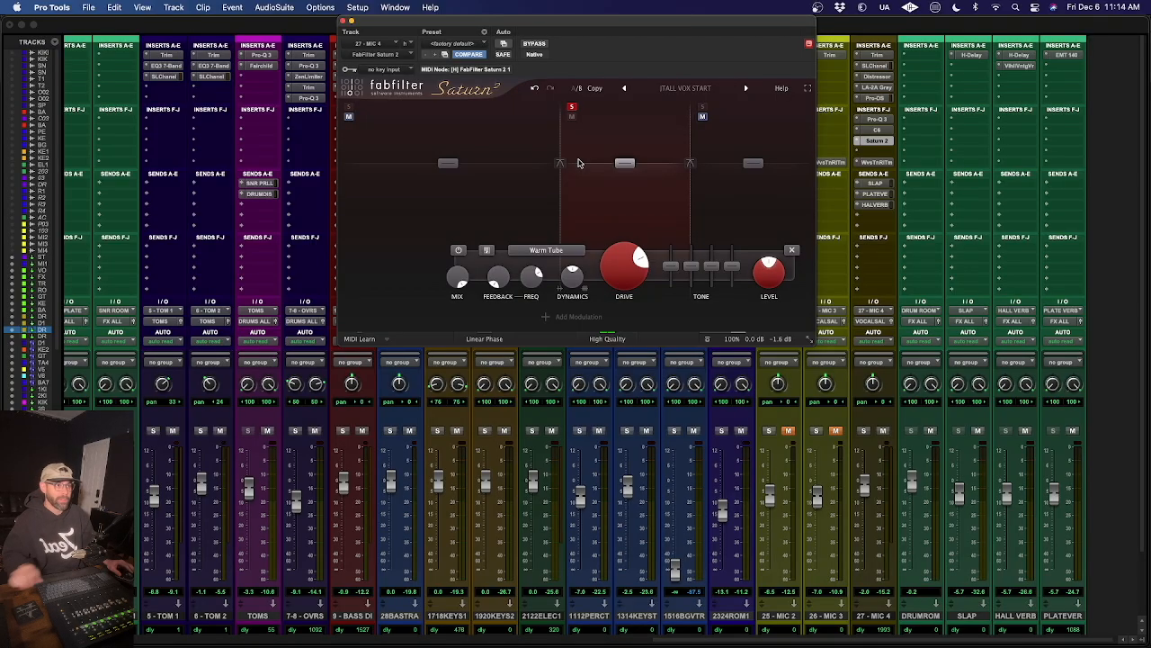
key("space")
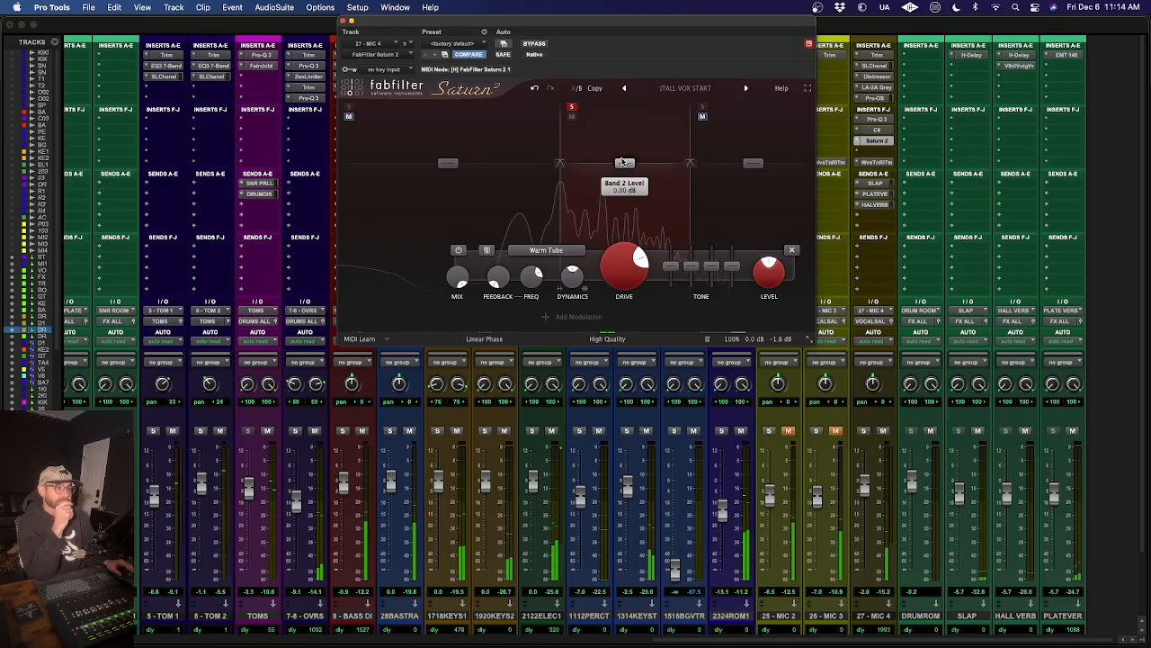
left_click_drag(622, 160, 661, 153)
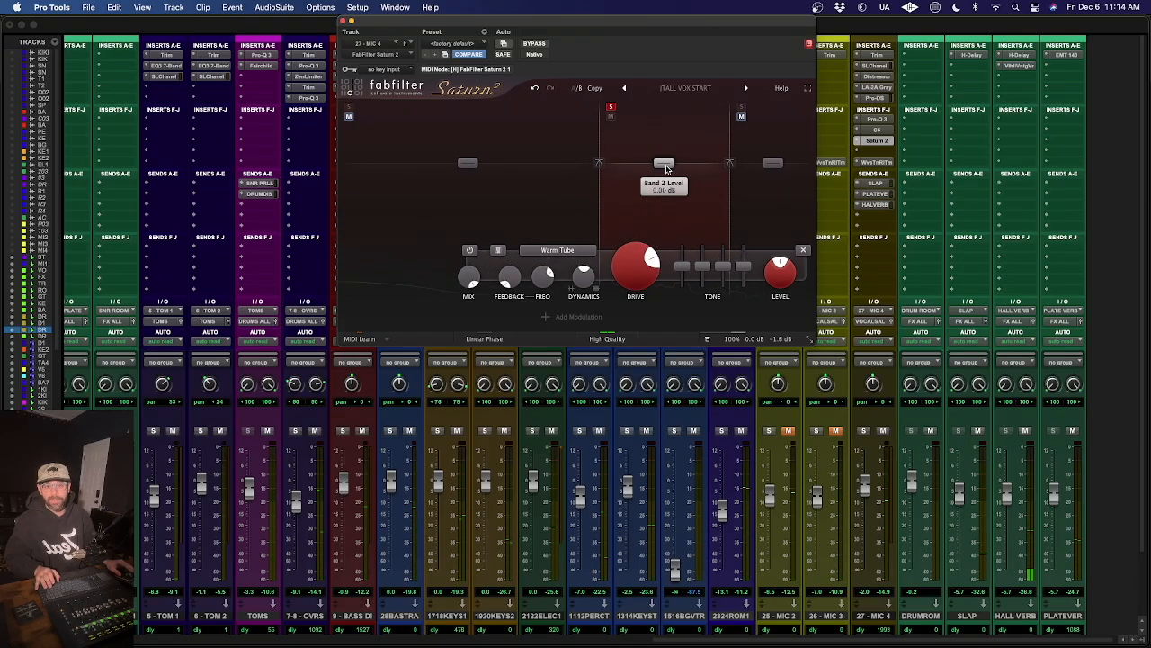
left_click_drag(667, 170, 644, 169)
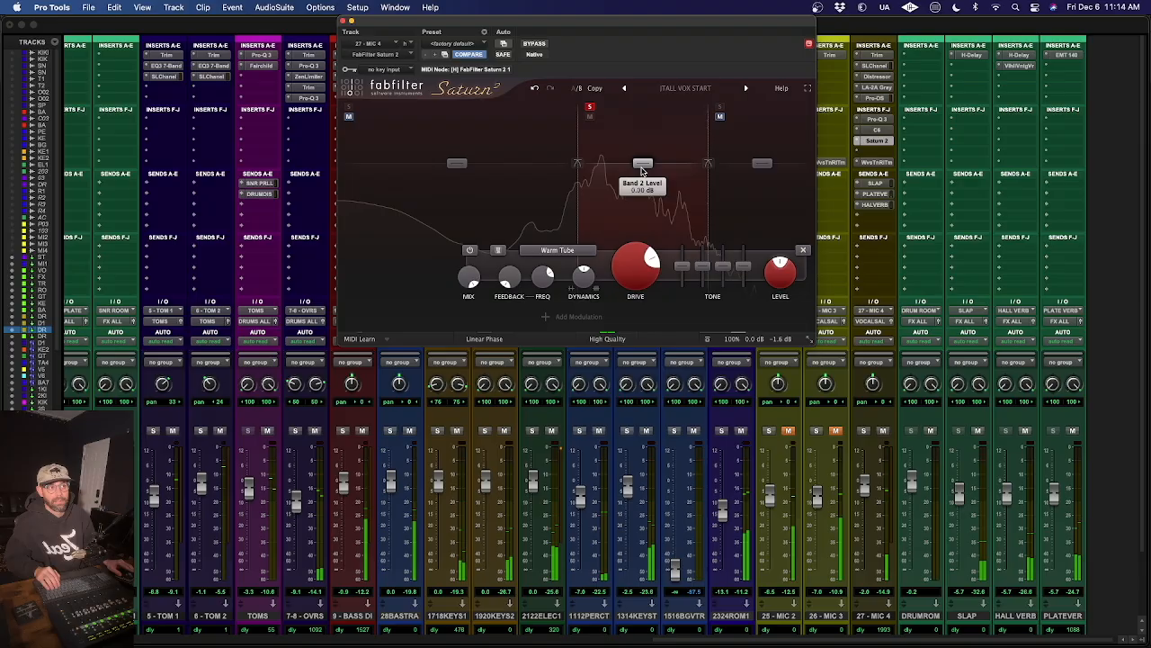
left_click_drag(643, 167, 636, 168)
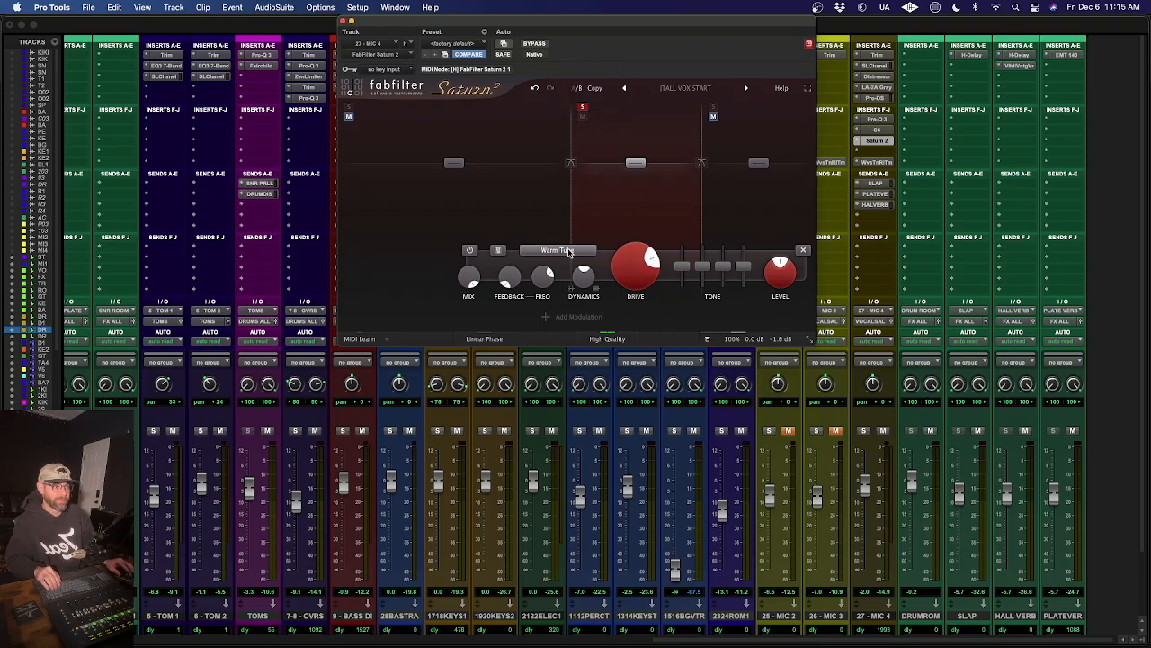
left_click(583, 108)
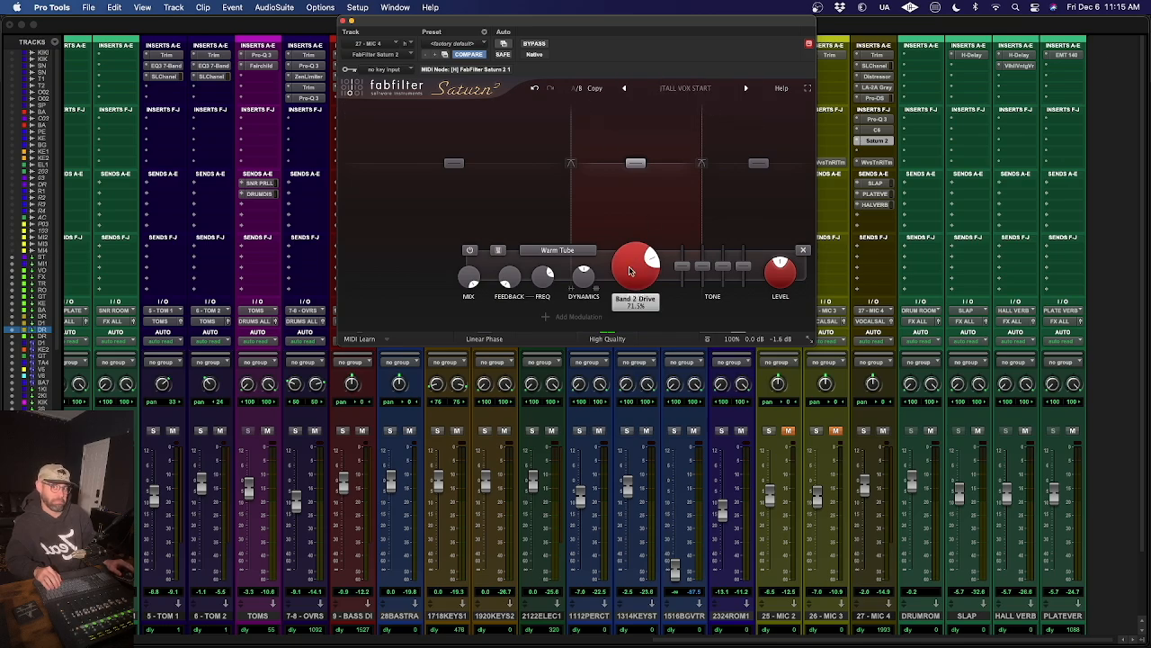
- Resume playback and raise Saturn's band 2 Drive to 83.6%
mouse_move(629, 271)
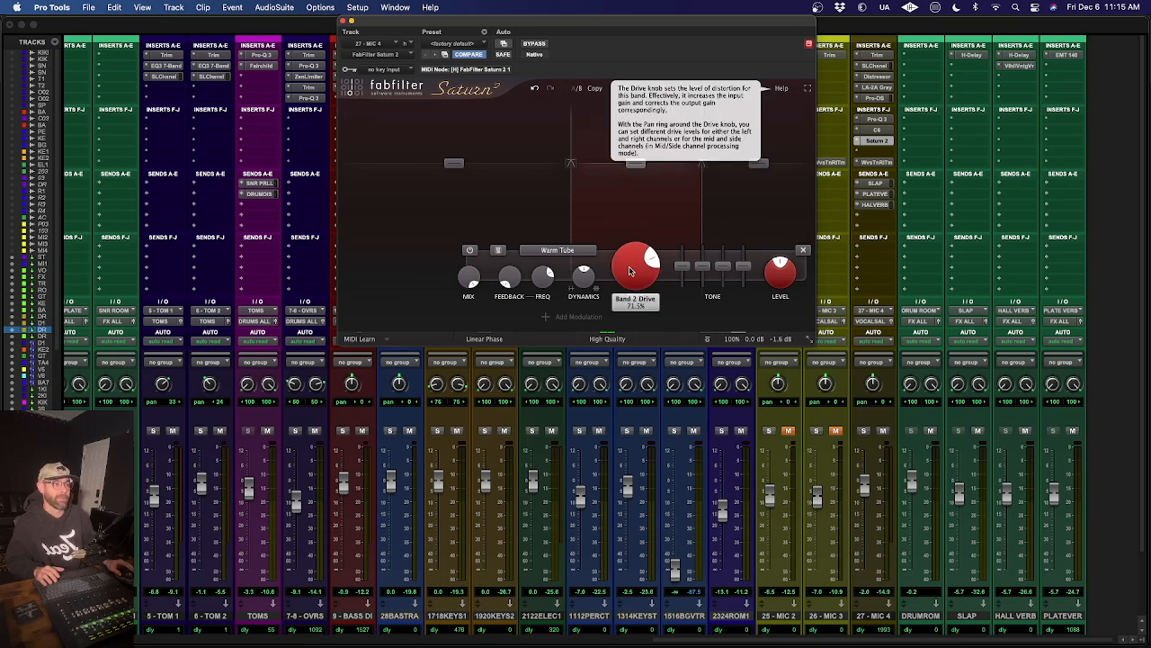
key("space")
left_click_drag(630, 272, 635, 245)
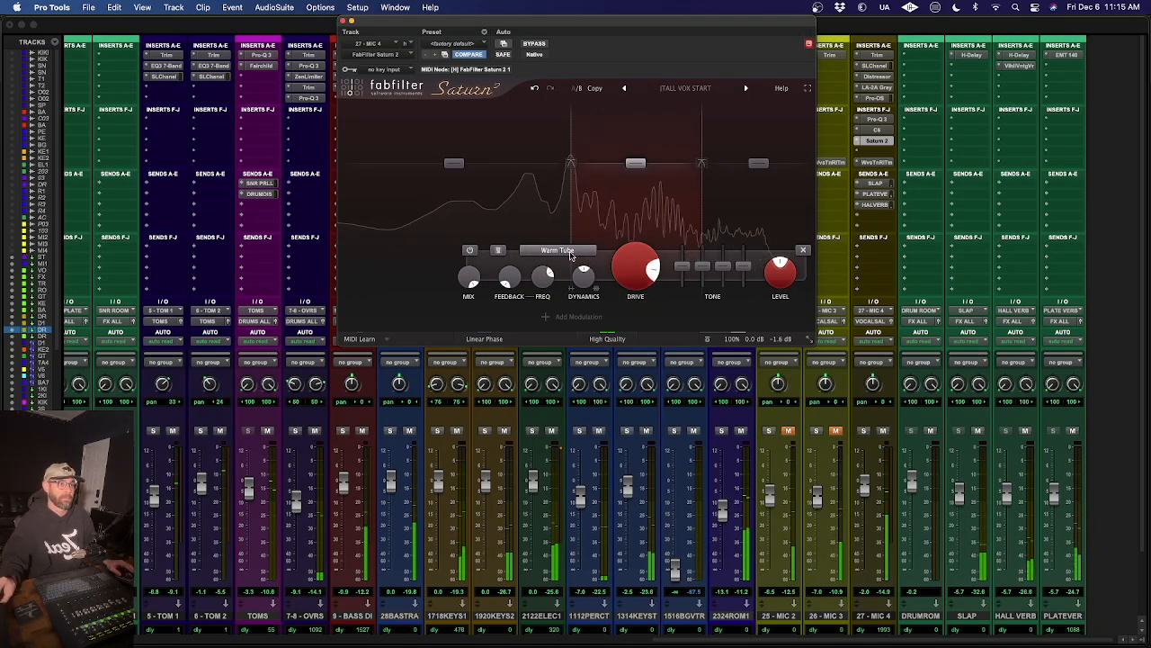
- Audition the Warm Tape, Gentle Saturation and Gentle Transformer styles on band 2, finishing on Warm Tube
left_click(571, 255)
mouse_move(576, 278)
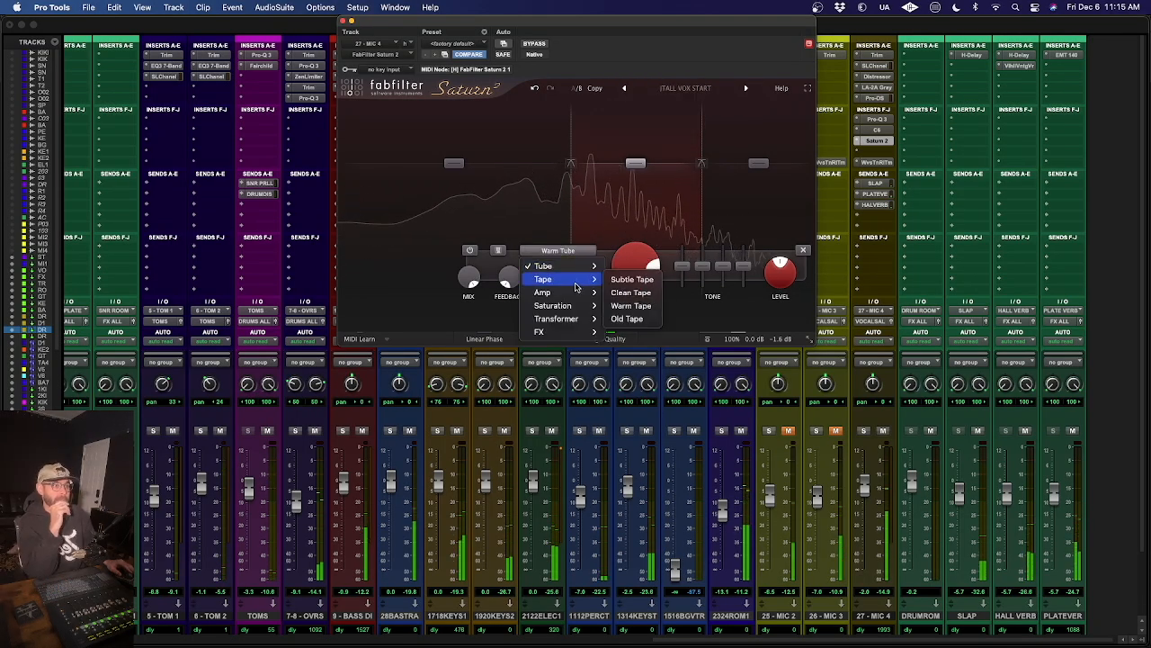
left_click(637, 292)
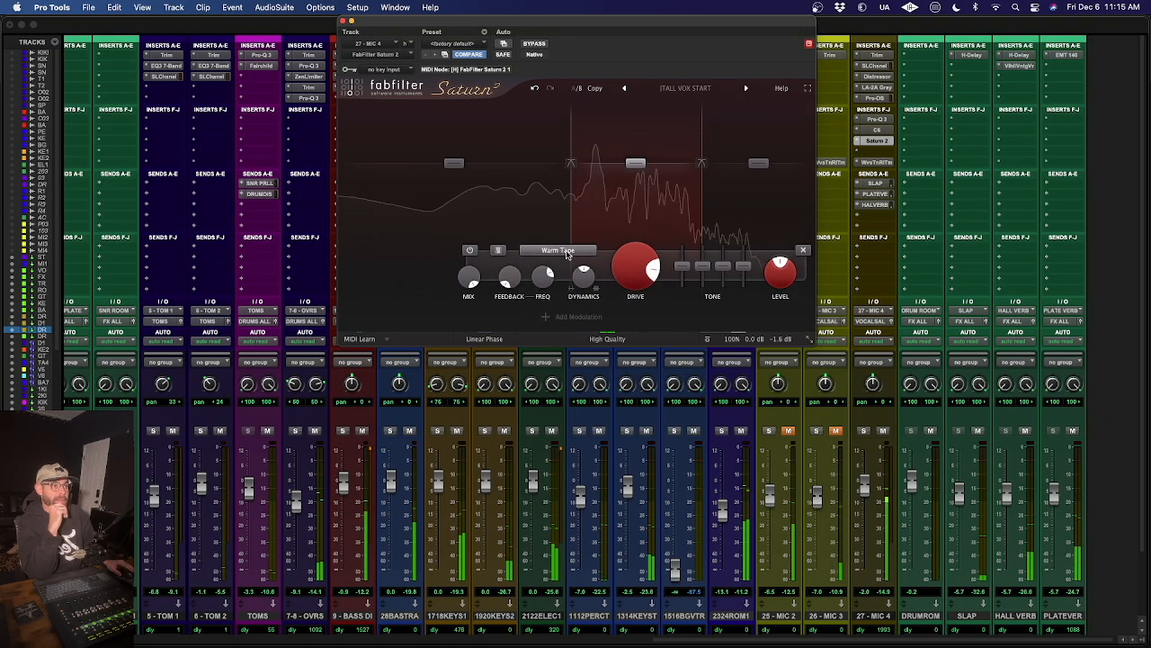
left_click(567, 255)
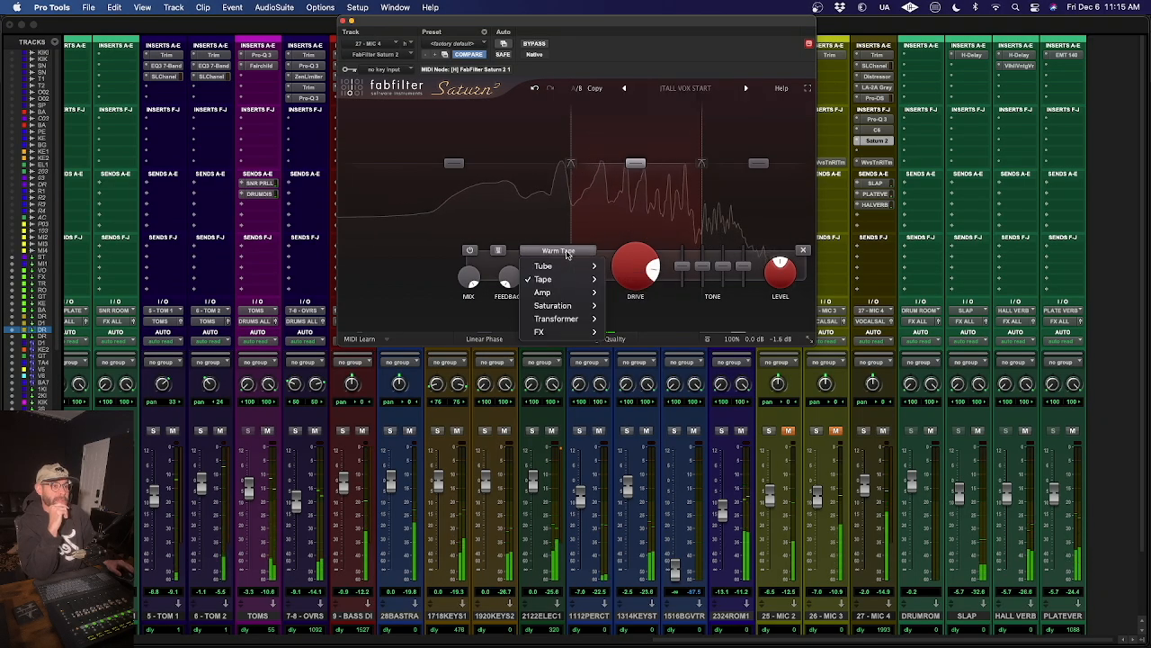
mouse_move(576, 306)
left_click(643, 319)
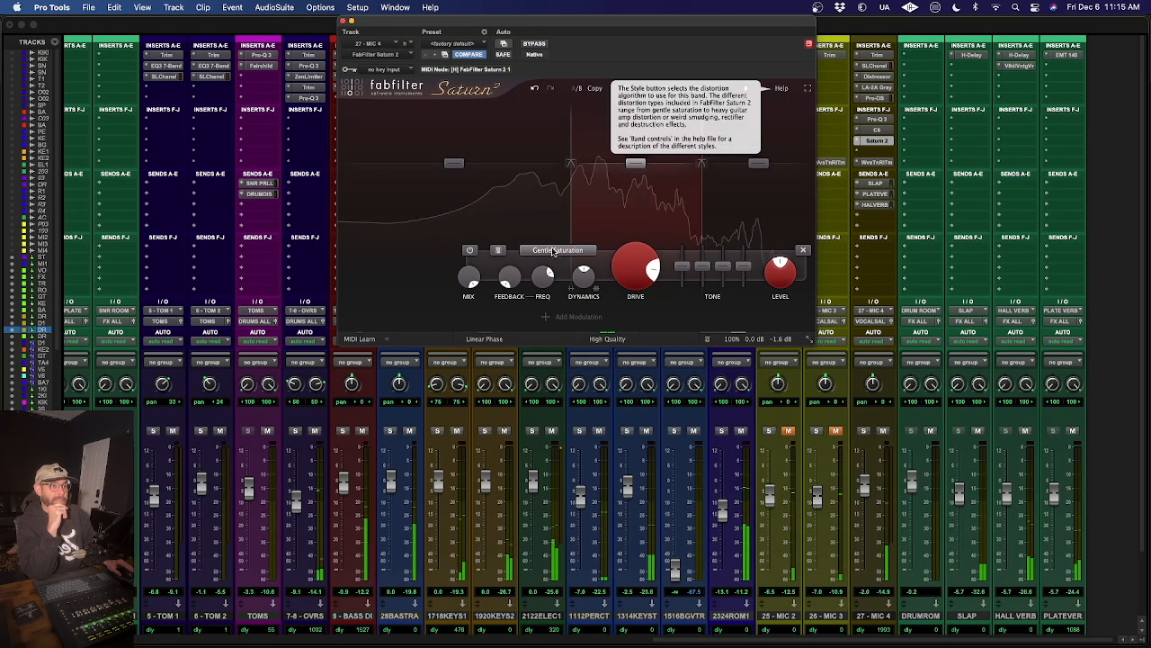
left_click(552, 254)
mouse_move(568, 319)
left_click(537, 238)
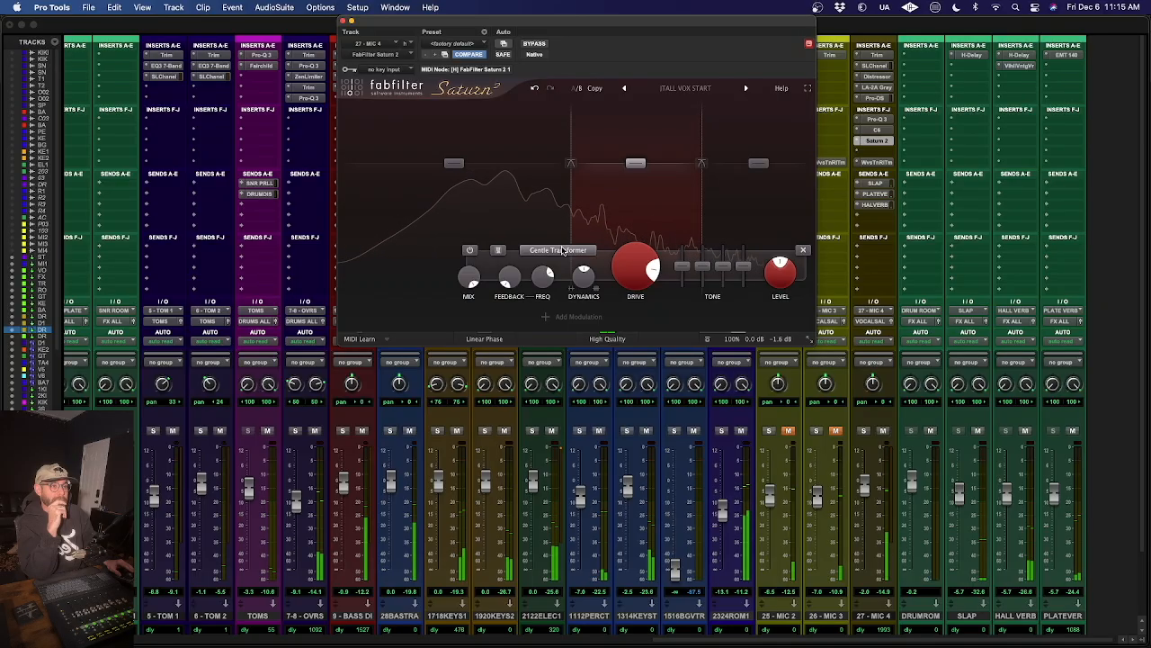
left_click(563, 251)
mouse_move(569, 272)
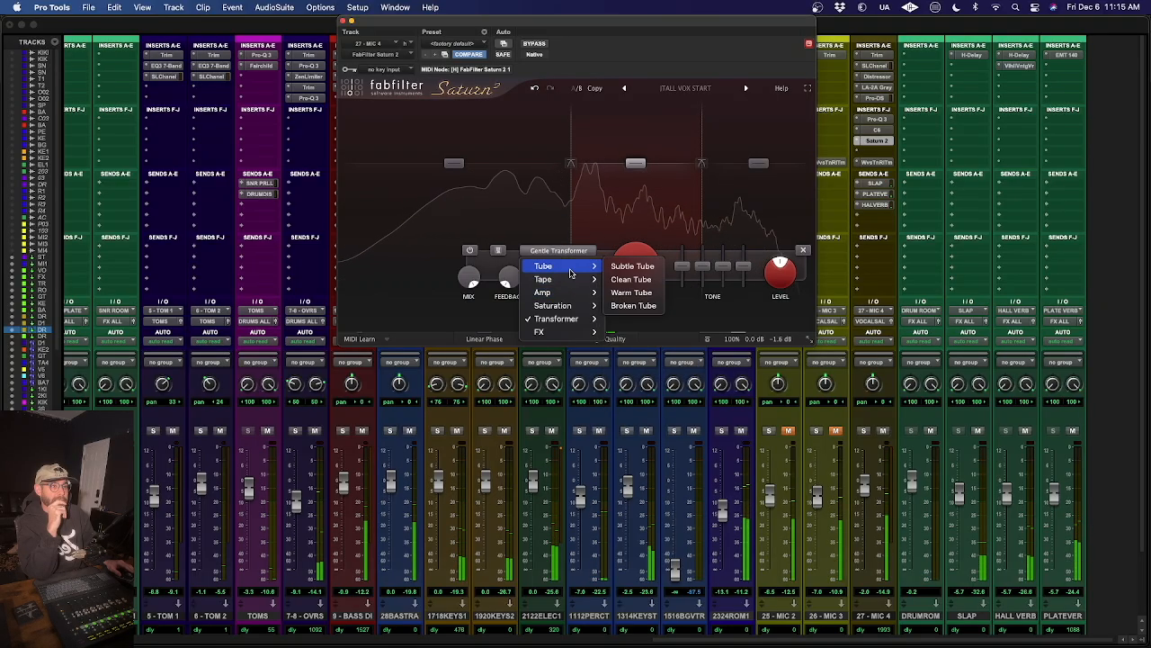
left_click(644, 293)
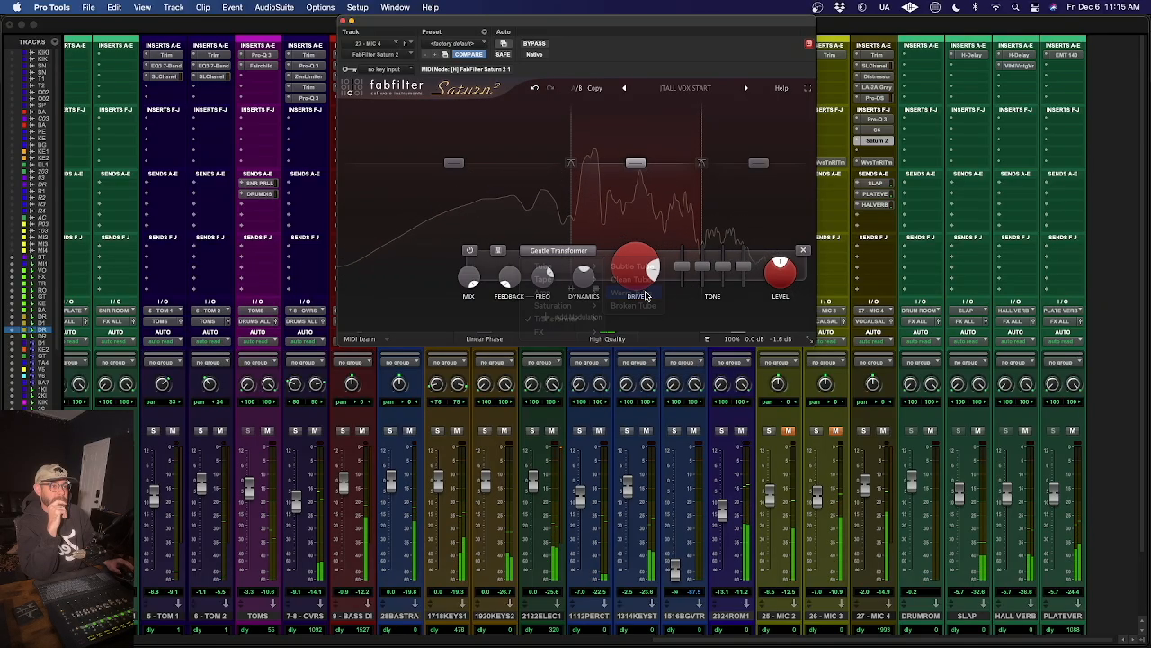
- Lower the band 2 Drive and switch Saturn 2 to its alternate A/B settings
mouse_move(652, 271)
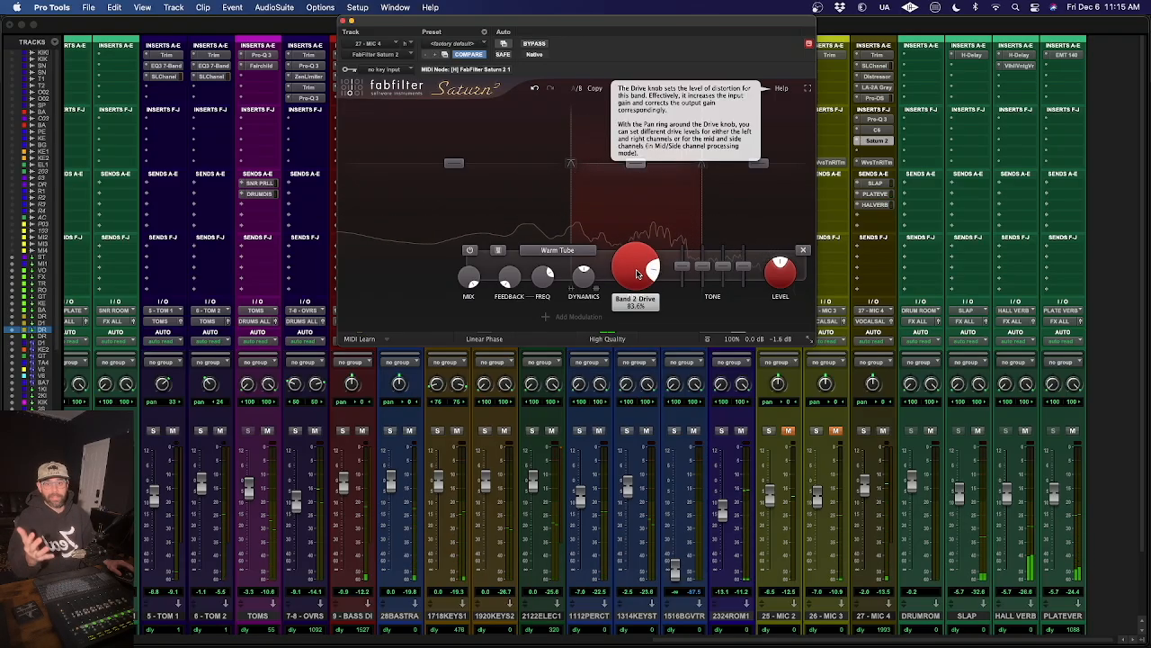
left_click_drag(637, 273, 634, 309)
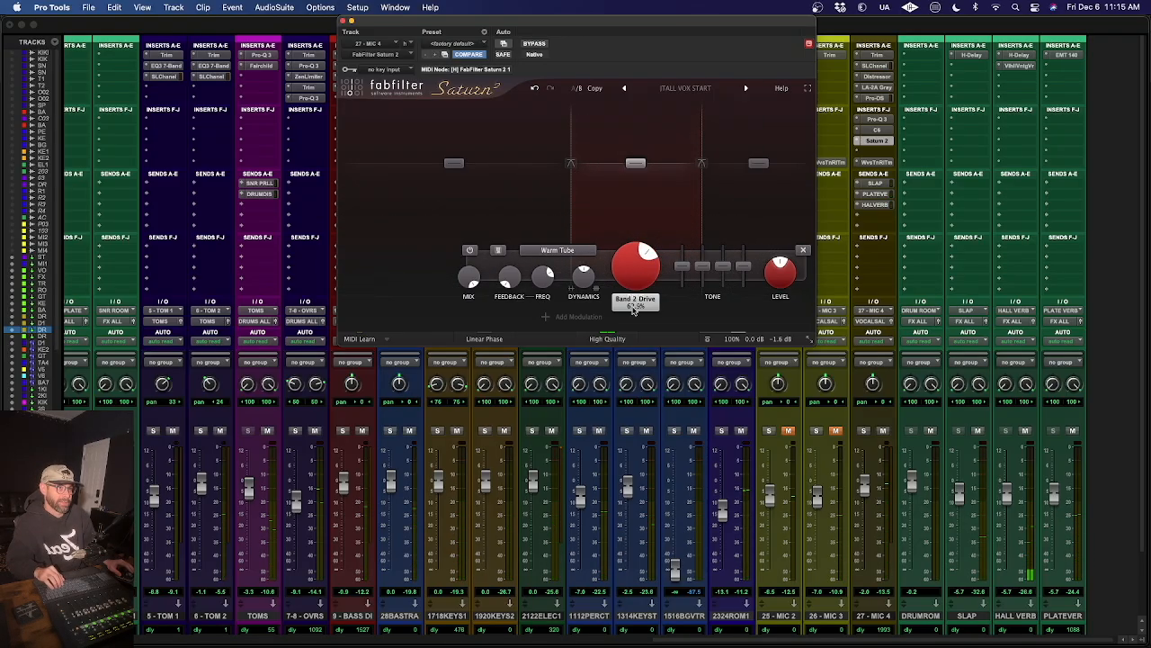
left_click(576, 89)
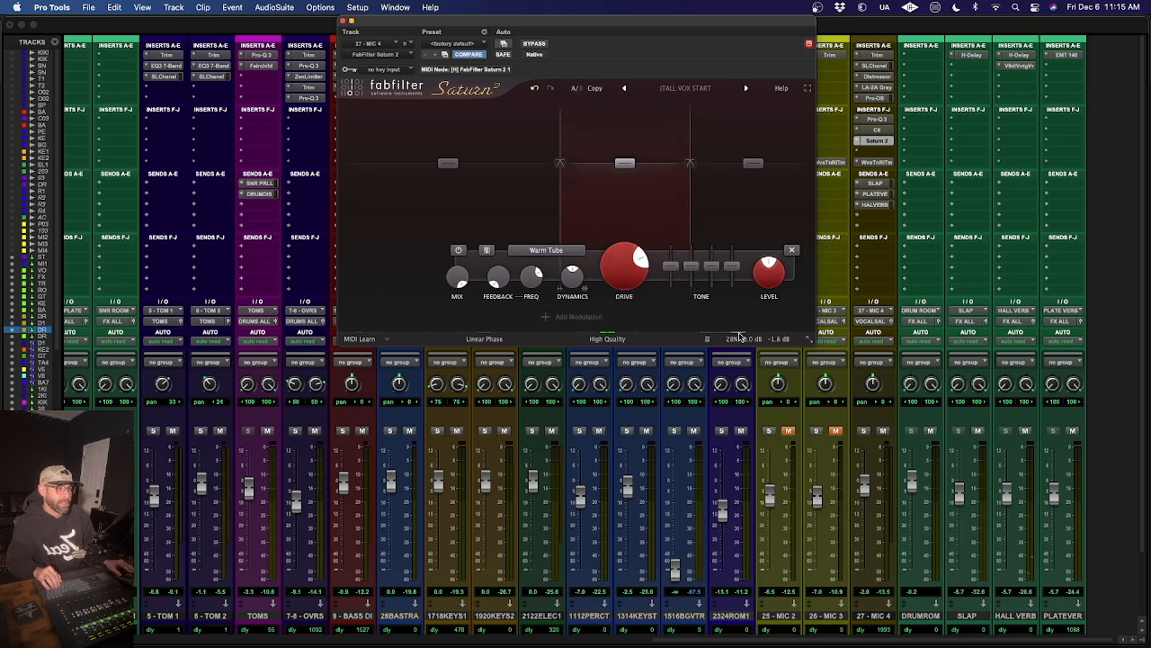
- Lower Saturn's overall mix to 0.22%, resume playback, and bring the mix up to about 18.4%
mouse_move(739, 337)
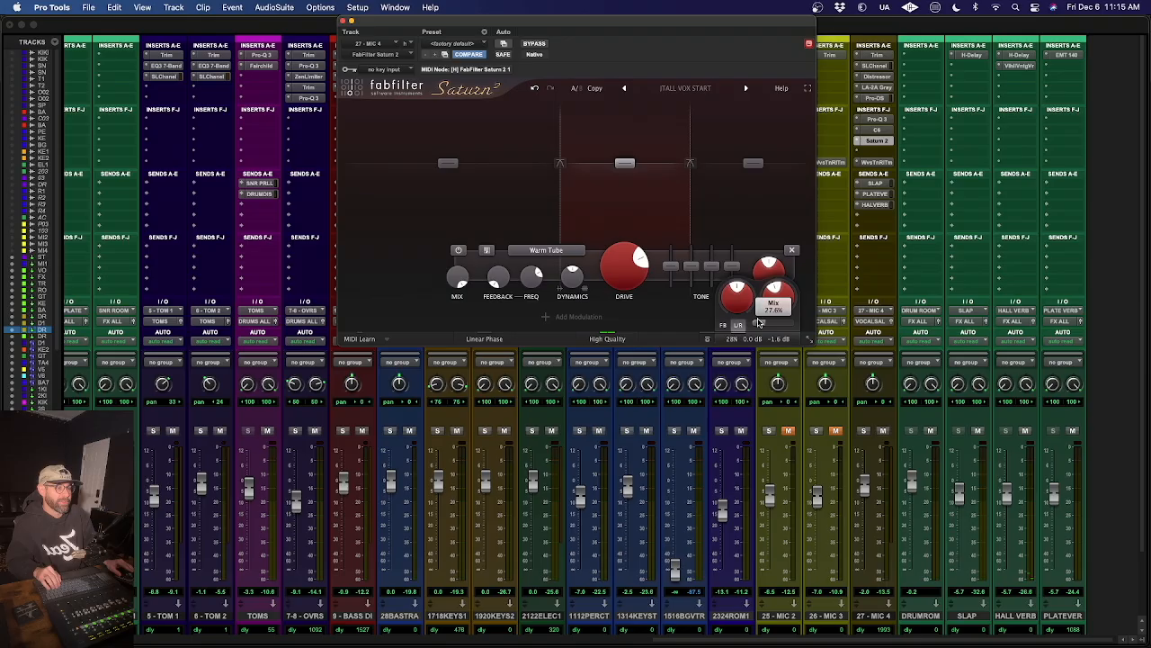
left_click_drag(844, 334, 480, 353)
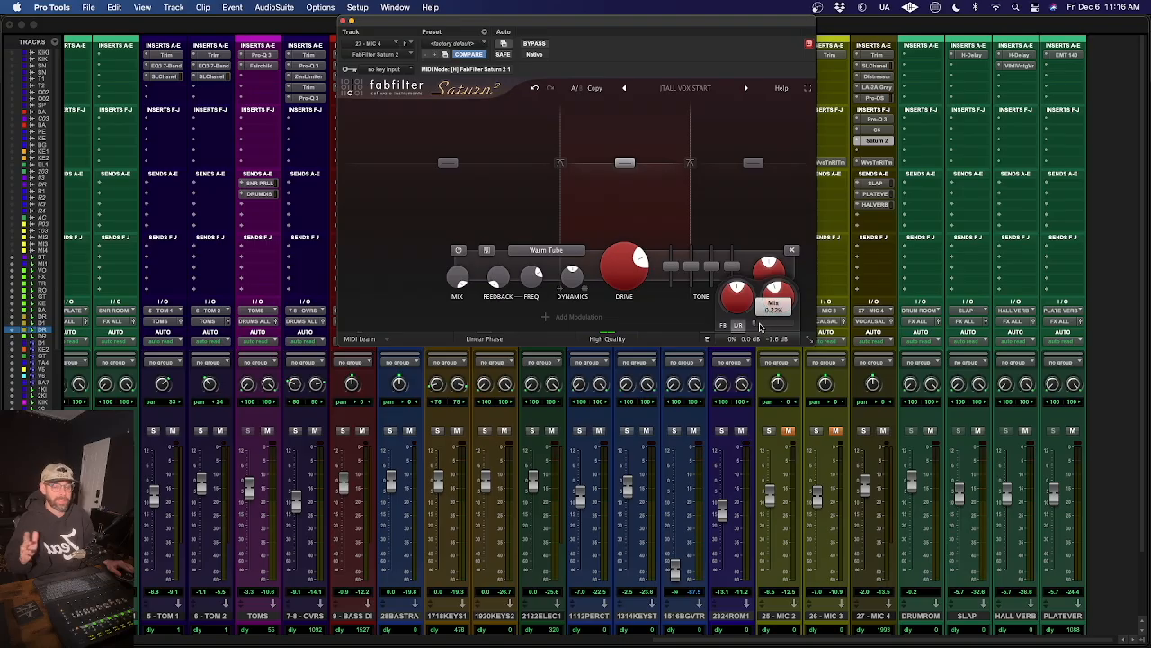
mouse_move(760, 326)
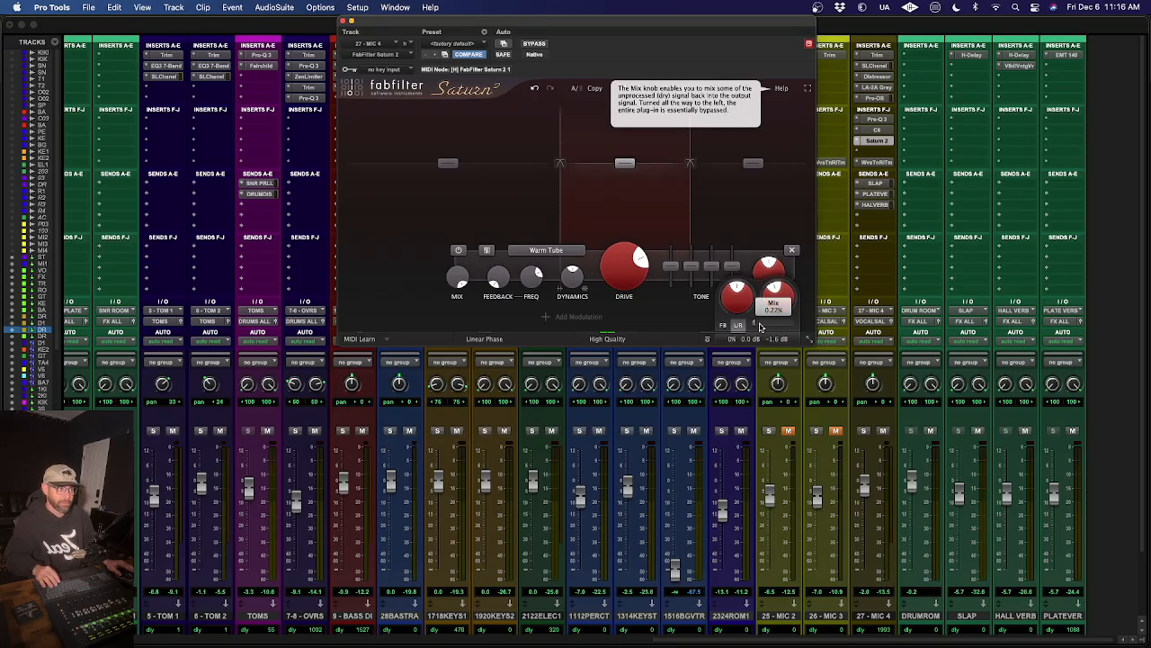
key("space")
mouse_move(760, 327)
left_mouse_down()
mouse_move(996, 324)
mouse_move(710, 336)
mouse_move(806, 323)
mouse_move(774, 322)
left_mouse_up()
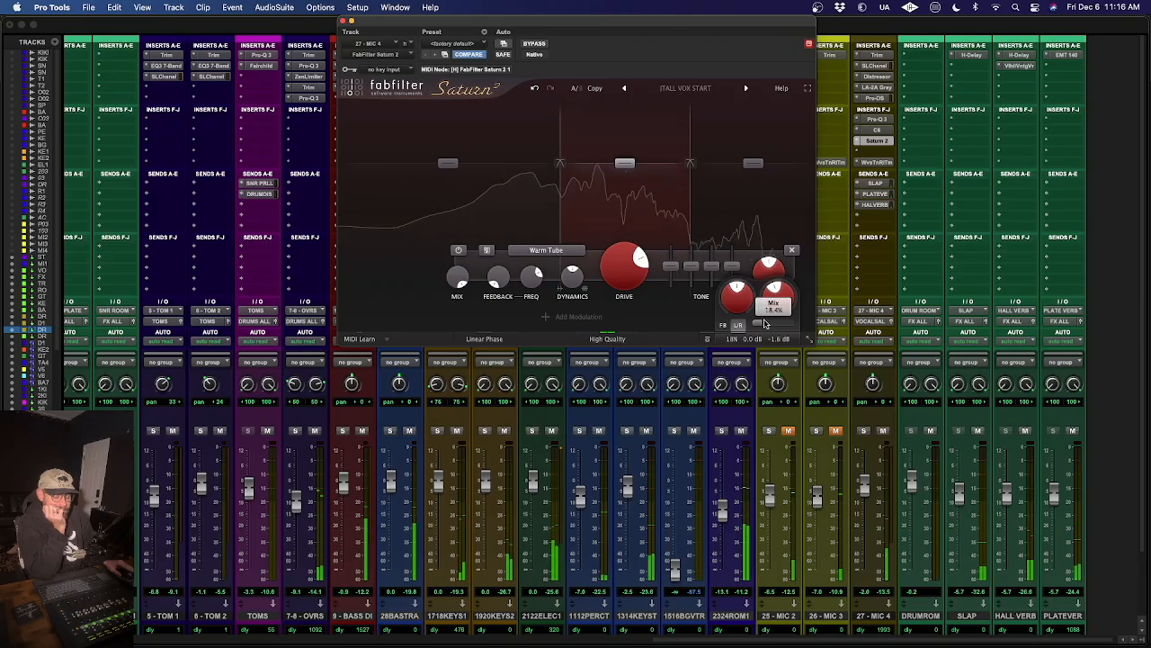
- Raise Saturn 2's overall mix to 22% and compare the vocal with the plug-in bypassed and active
left_click_drag(768, 323, 775, 323)
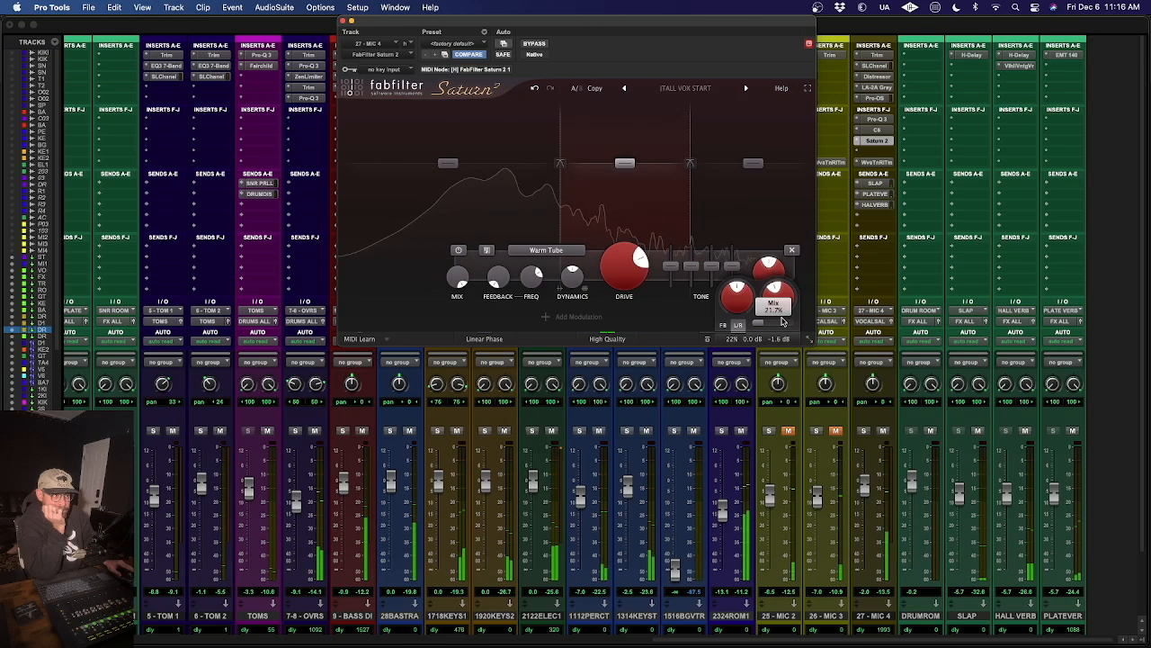
left_click_drag(783, 321, 784, 321)
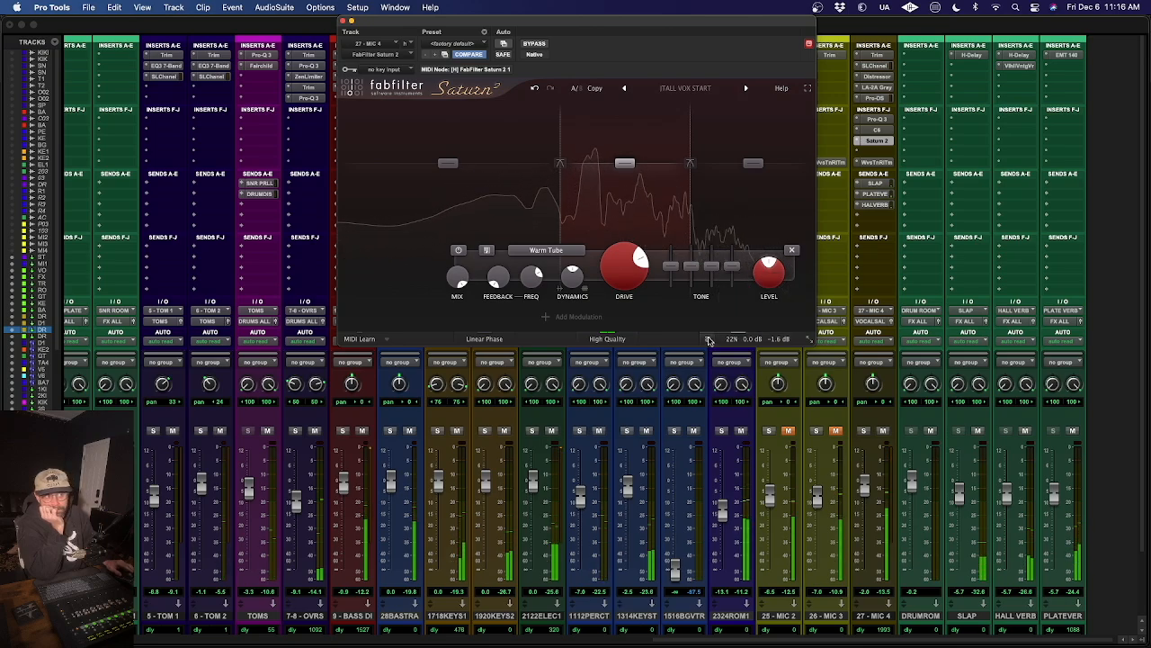
left_click(709, 339)
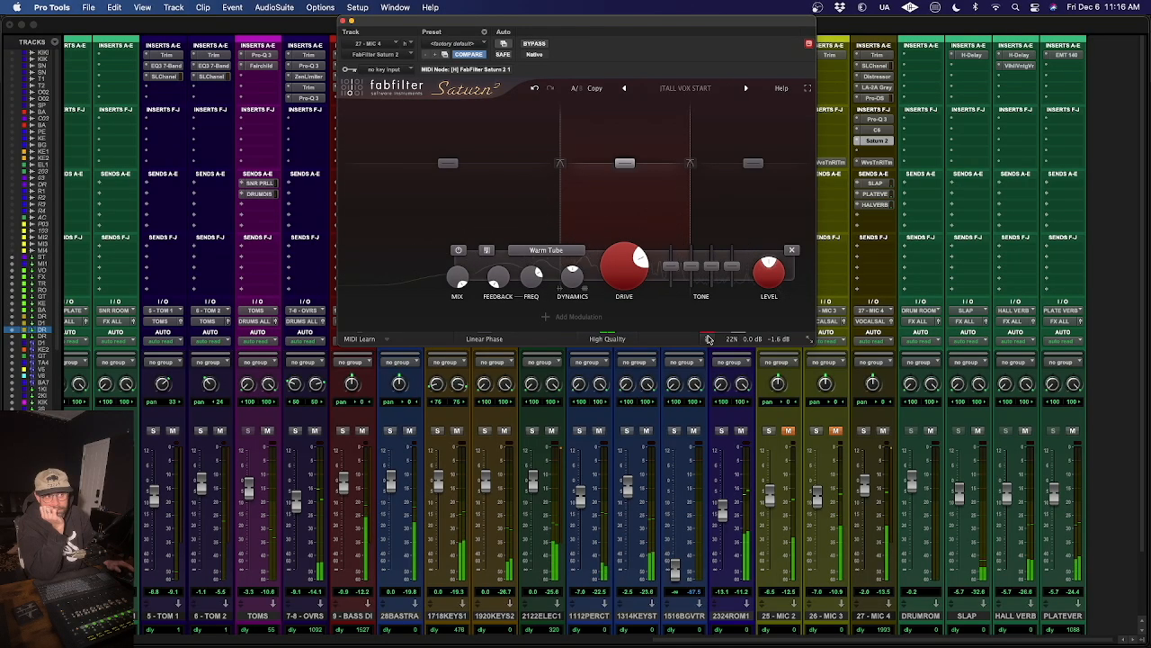
left_click(709, 339)
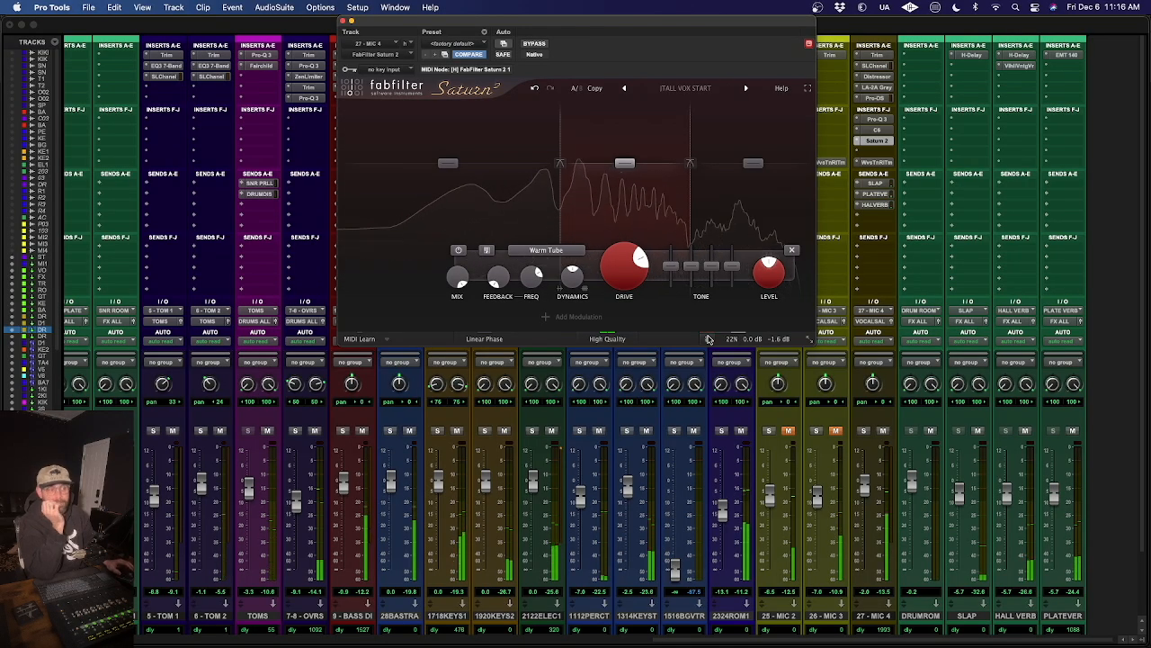
left_click(709, 339)
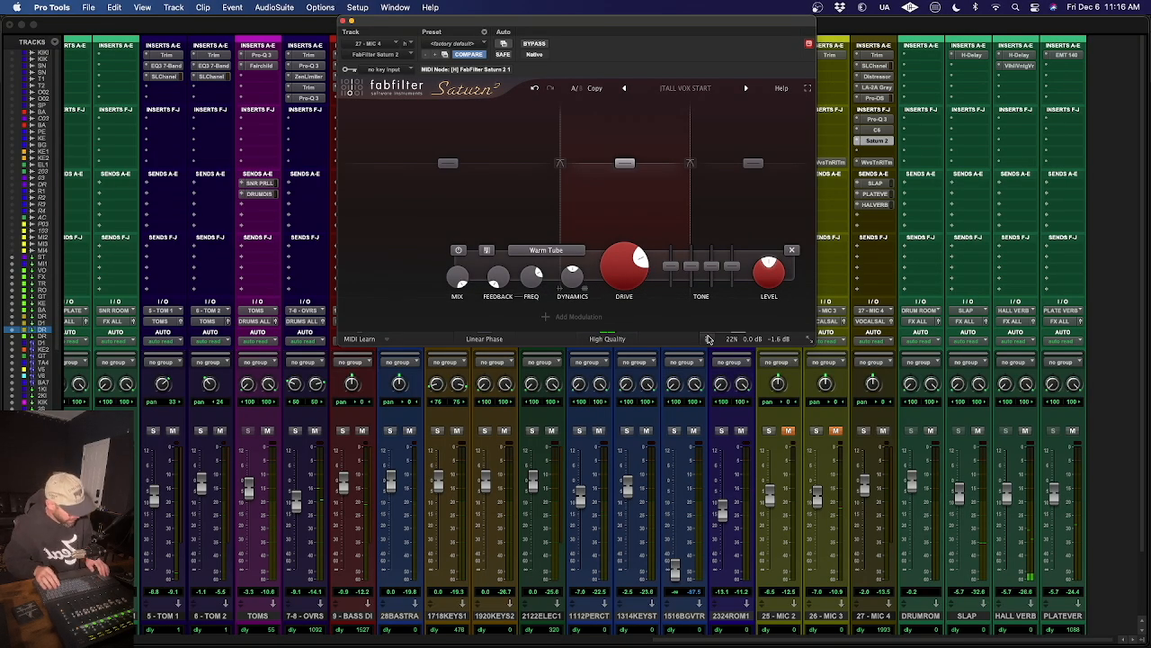
- Recall the v2 marker in the memory locations and start playback from there
key("super+5")
left_click(257, 170)
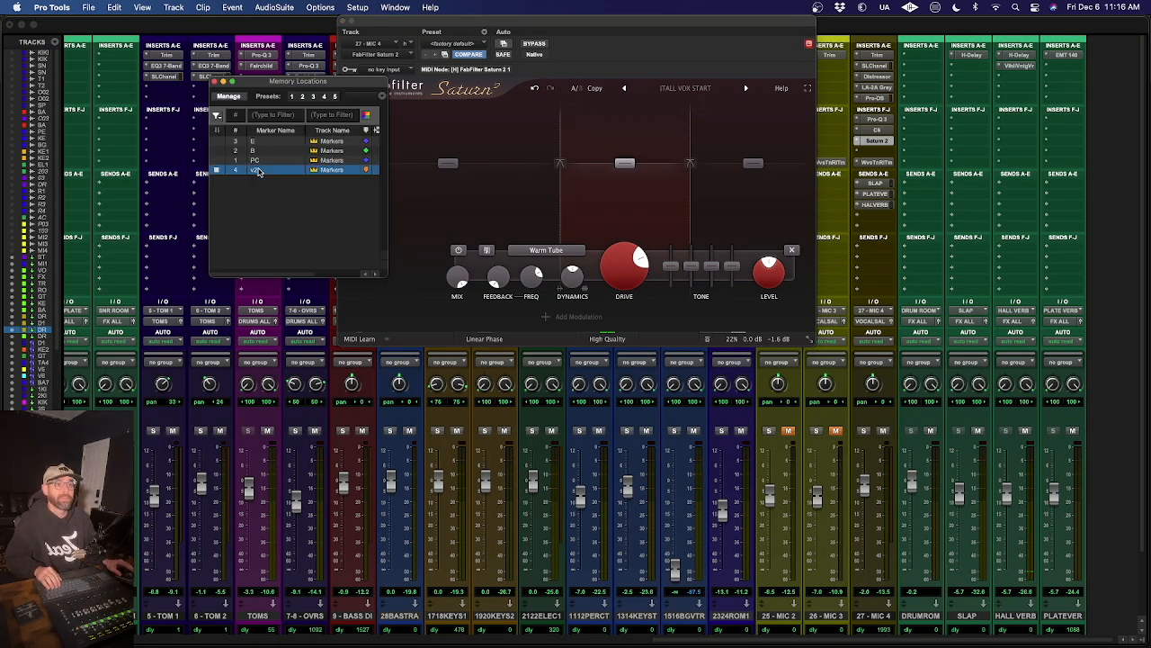
left_click(215, 81)
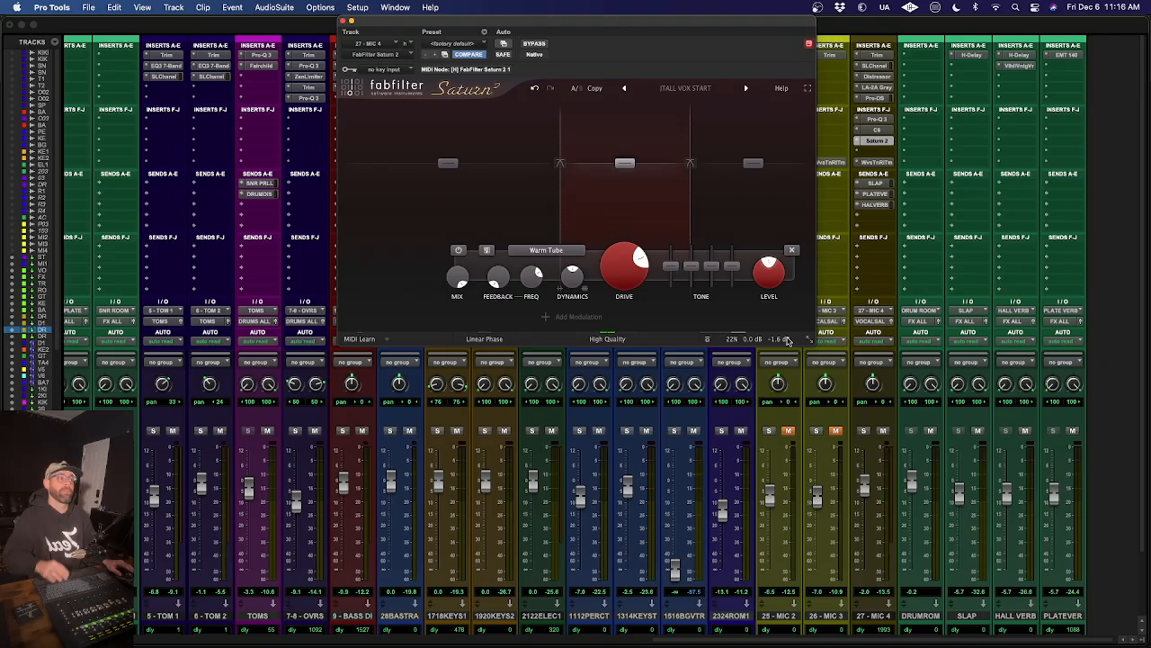
key("space")
- Raise Saturn 2's overall mix to 24% and close the plug-in window
mouse_move(717, 340)
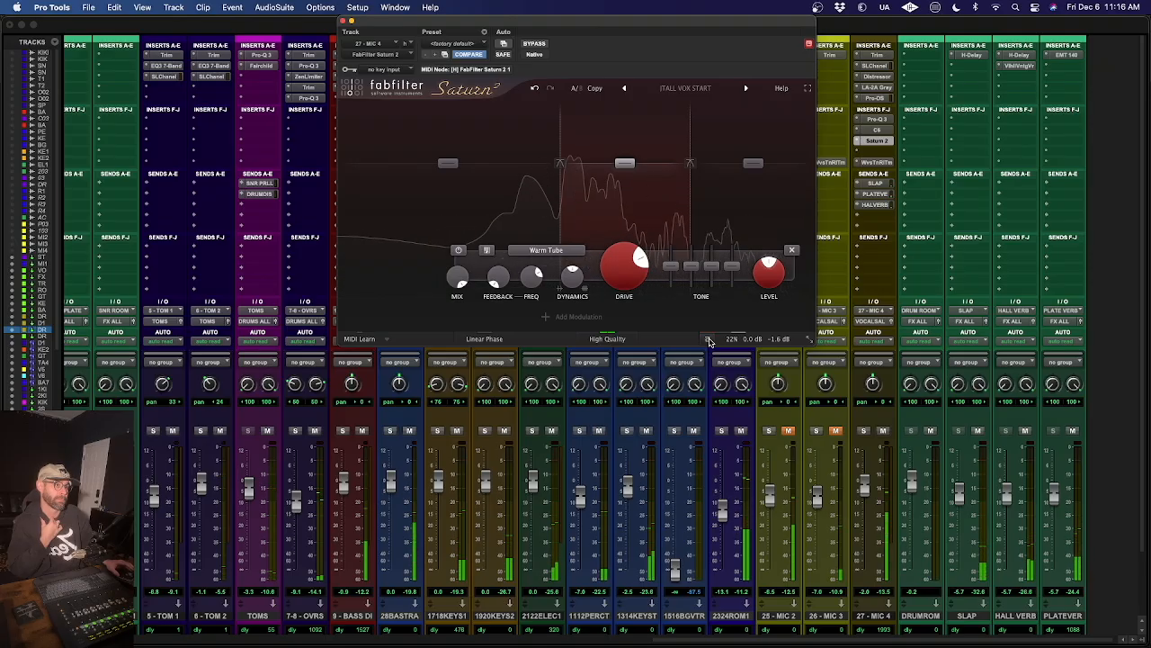
mouse_move(771, 339)
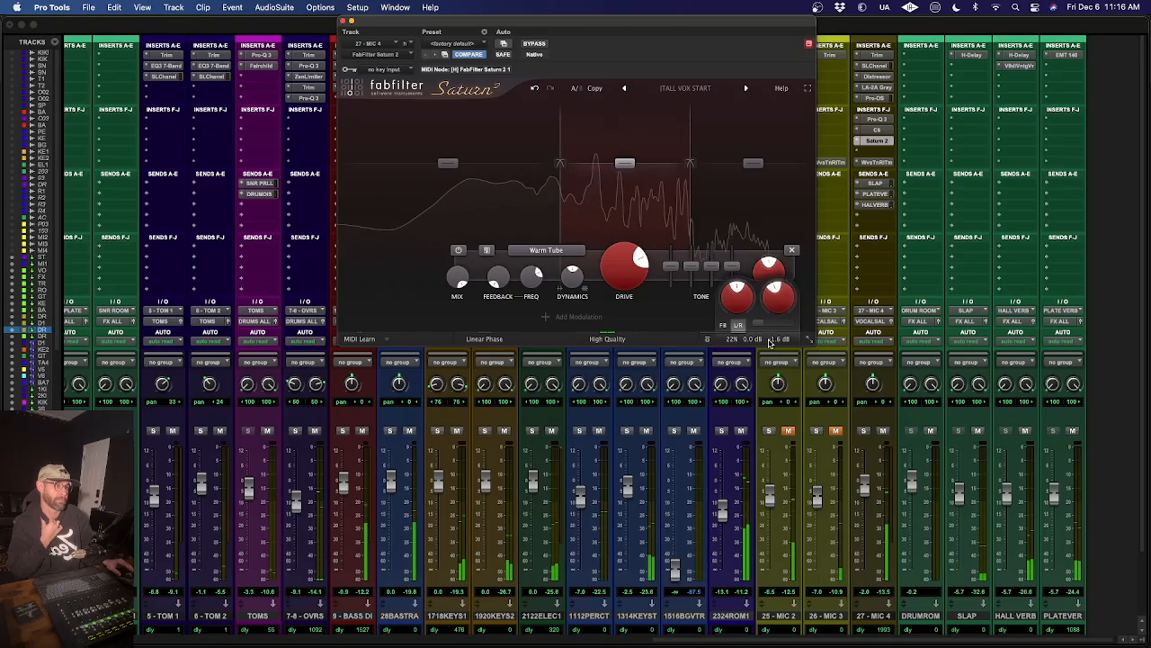
left_click_drag(765, 325, 767, 324)
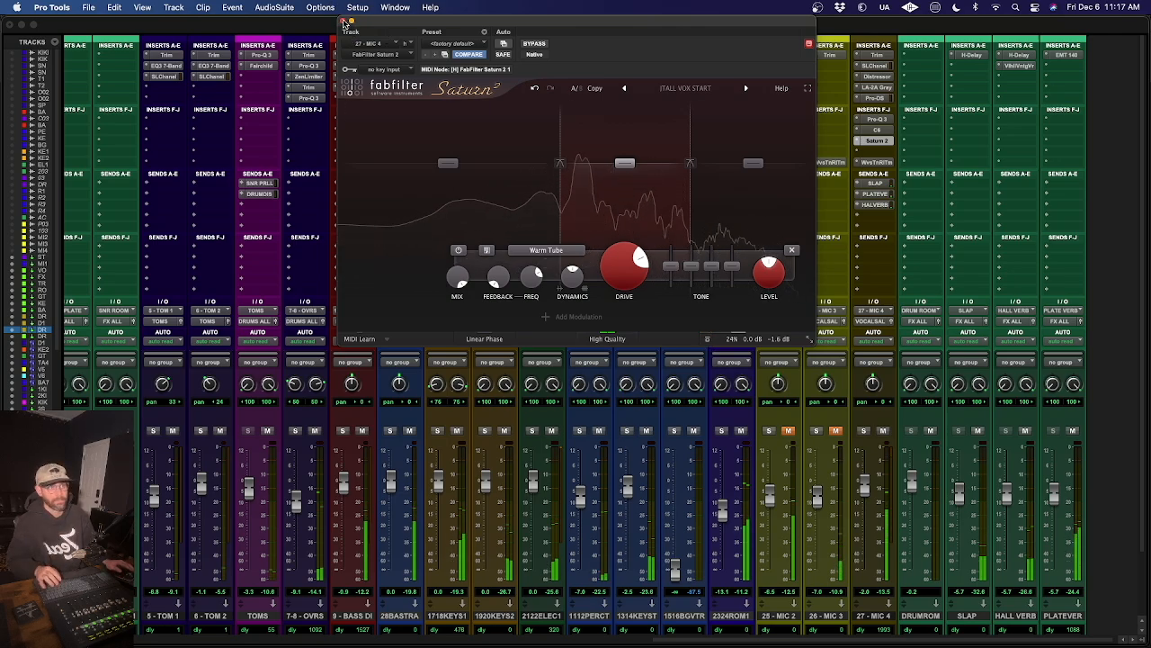
left_click(350, 21)
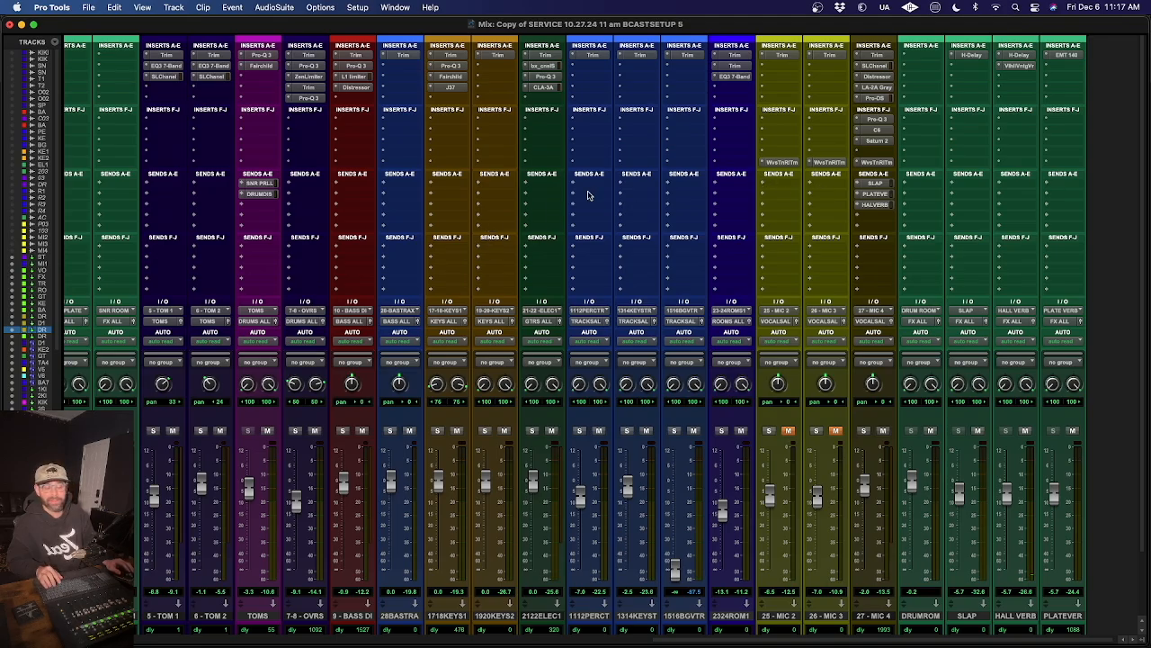
- Open the ATR-102 tape plug-in on the mix bus and start playback
scroll(683, 96, "left", 10)
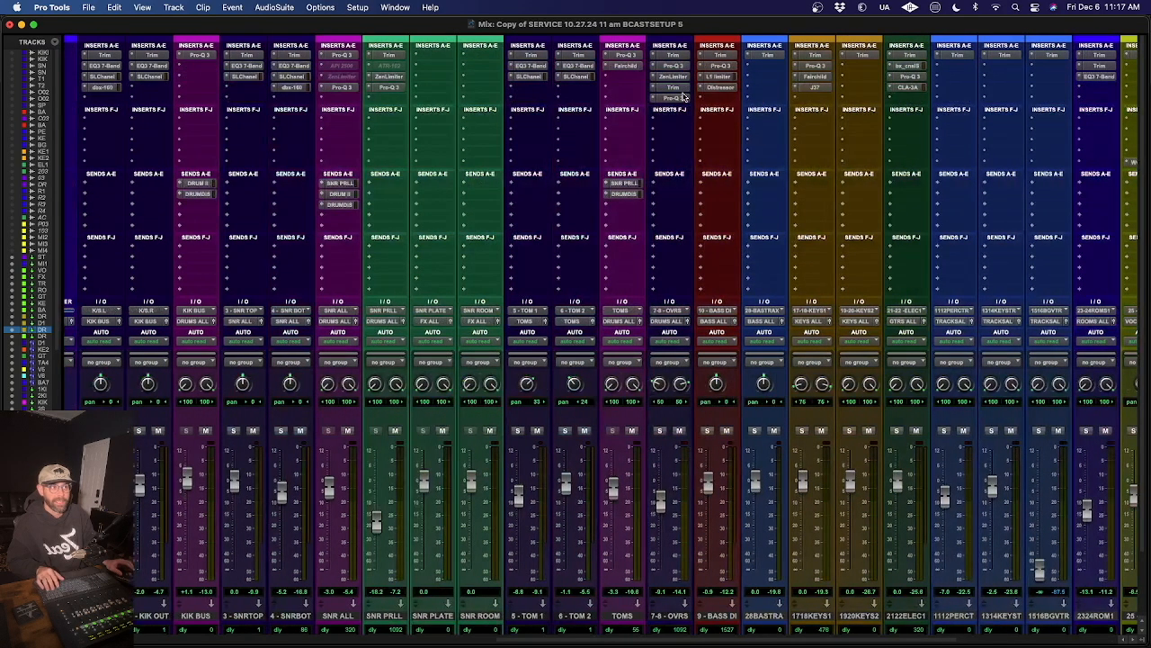
scroll(683, 96, "left", 10)
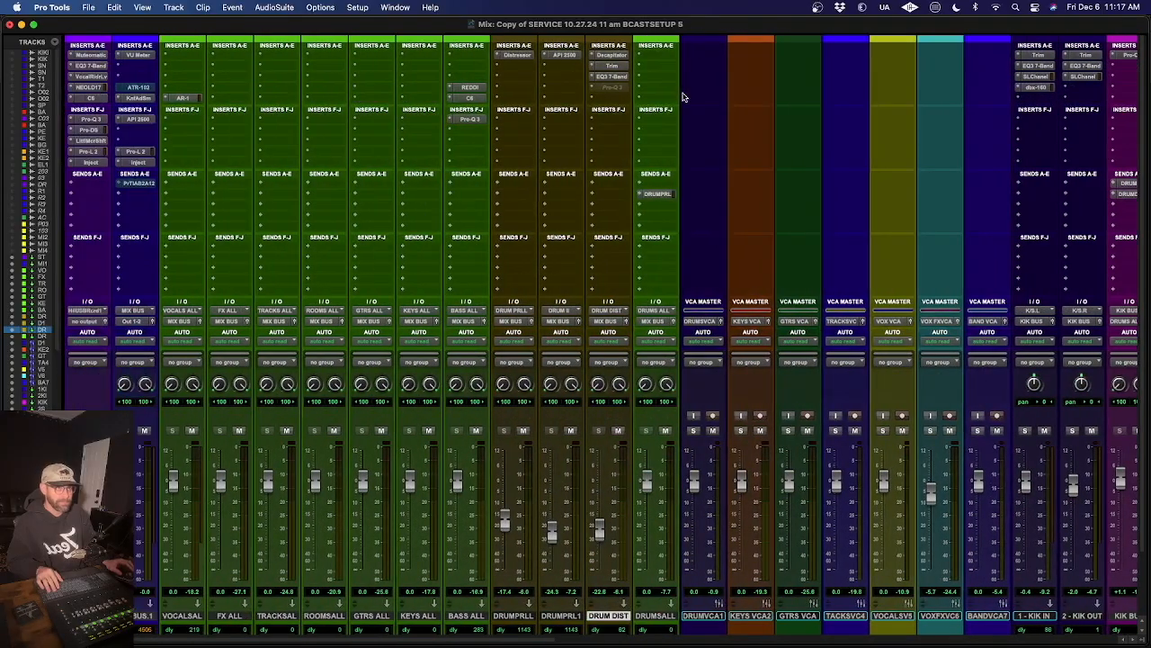
scroll(682, 97, "right", 5)
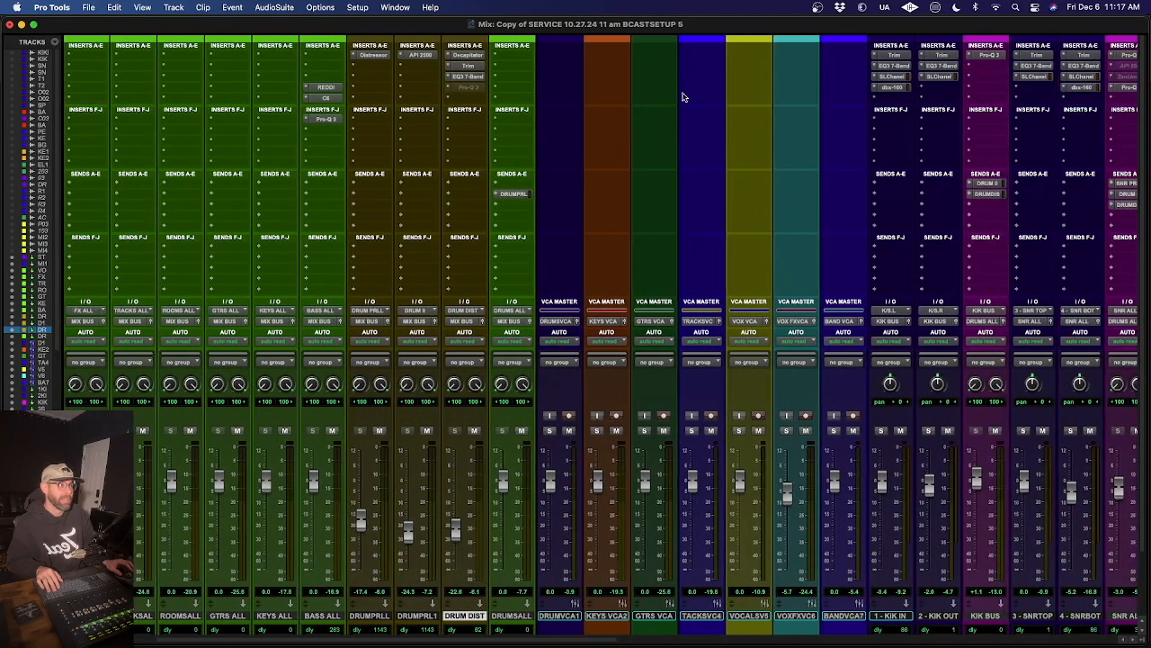
scroll(683, 96, "left", 5)
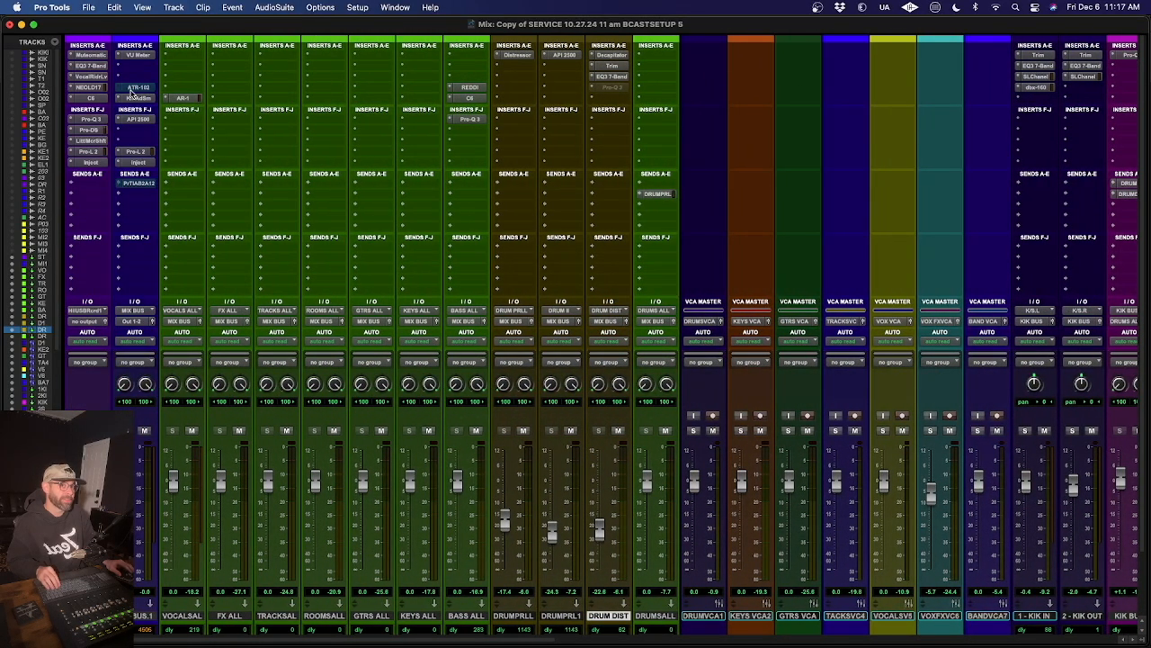
left_click(133, 88)
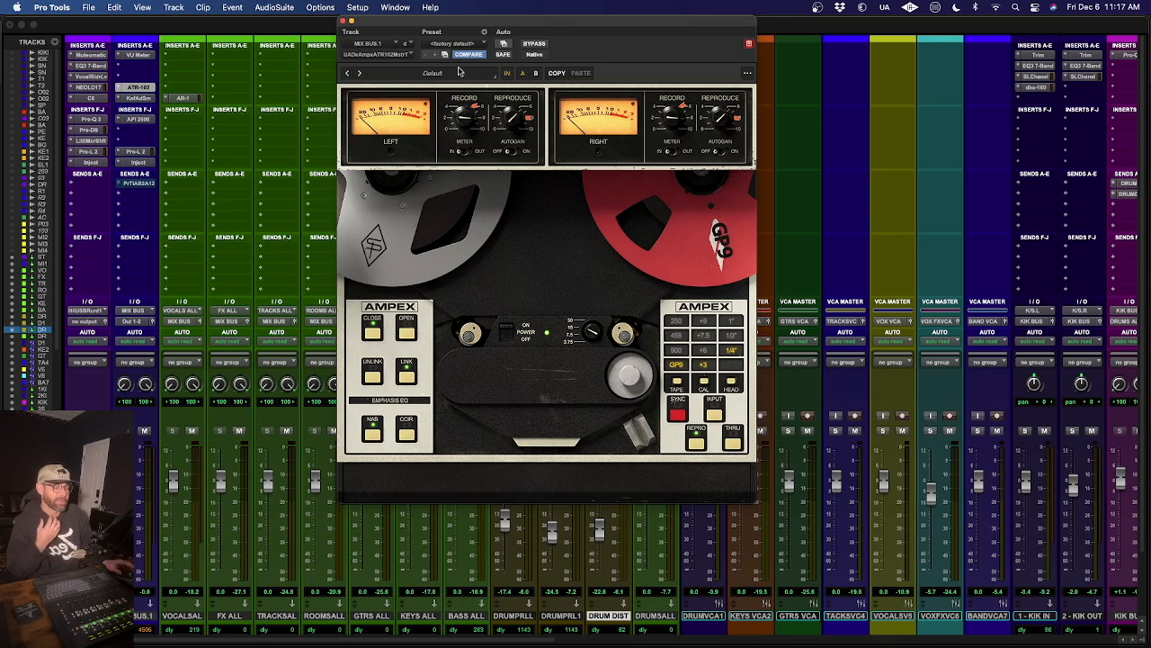
key("space")
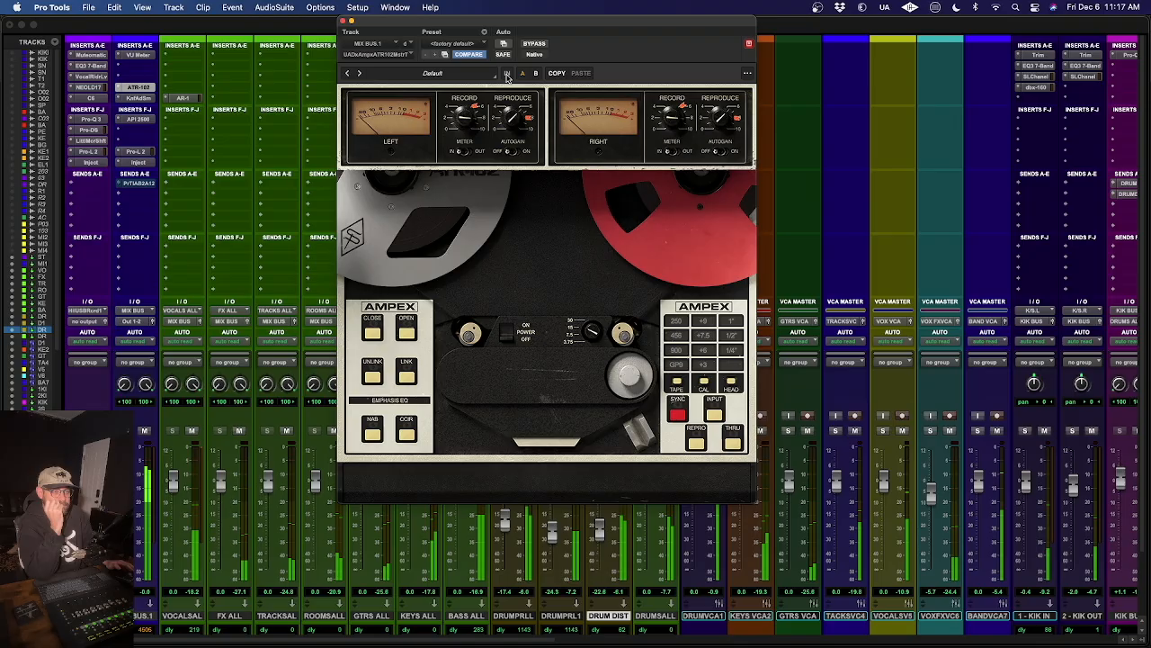
- Compare the full mix with the ATR-102 bypassed and engaged, leave it engaged, and close its window
left_click(506, 74)
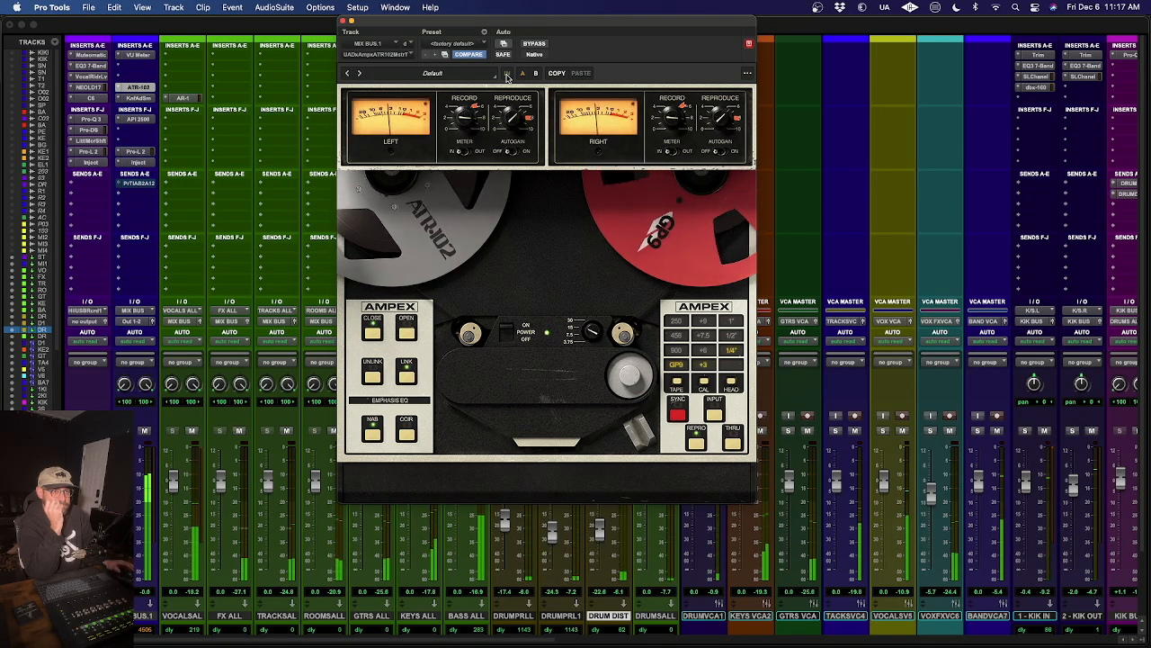
left_click(506, 76)
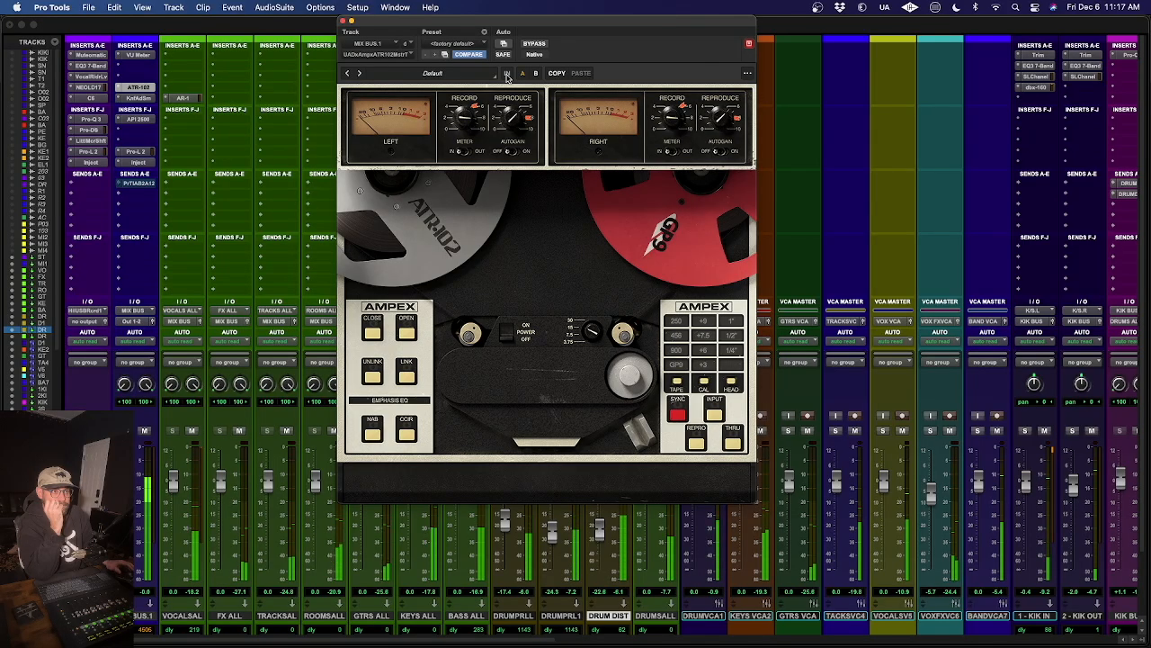
left_click(507, 76)
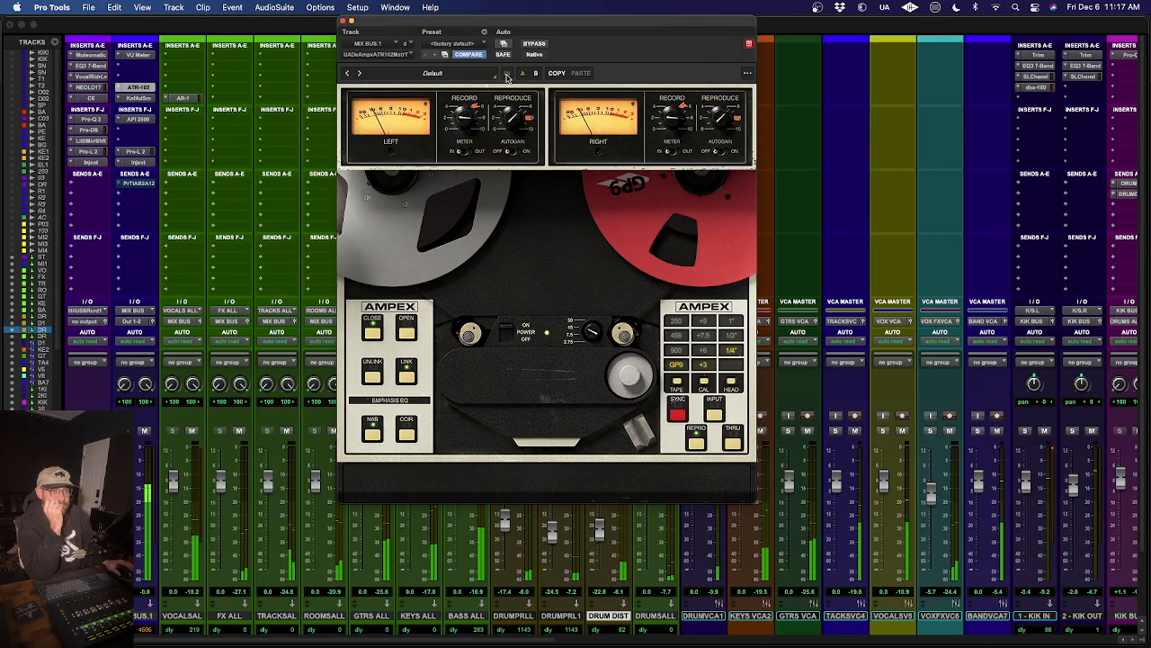
left_click(506, 76)
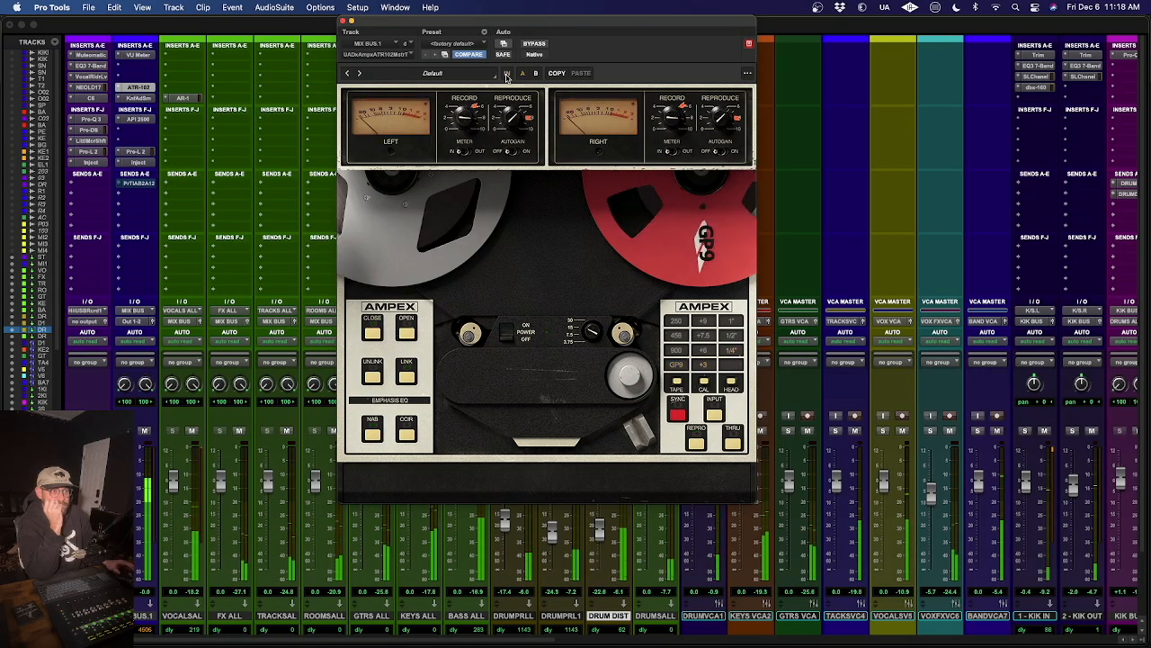
left_click(507, 76)
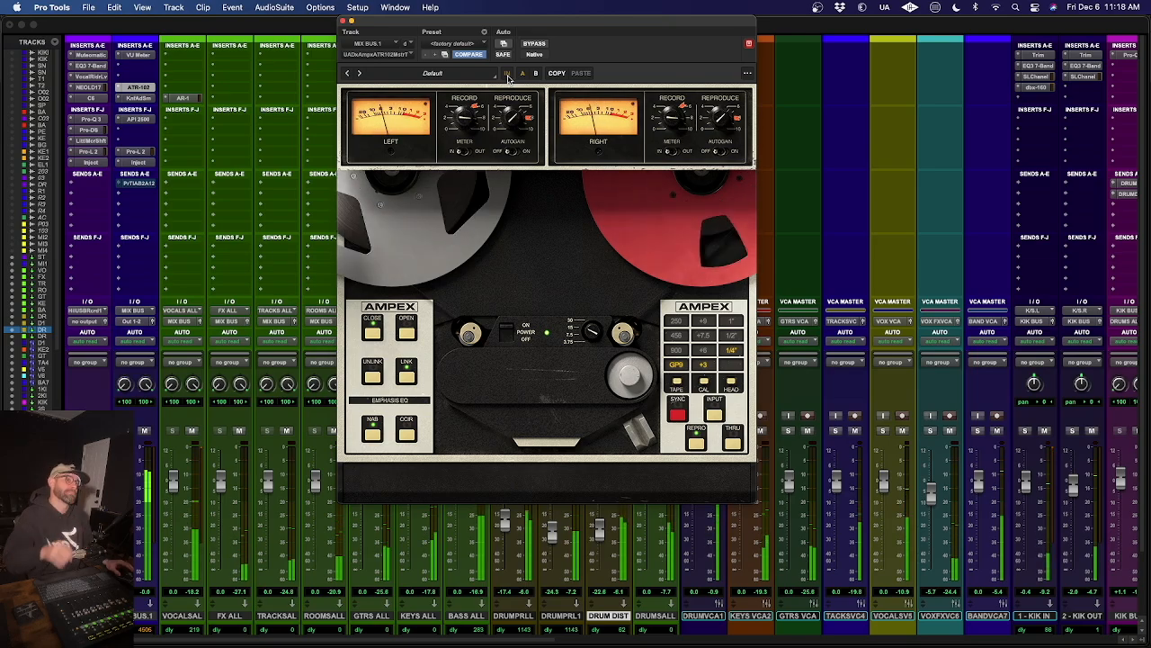
left_click(507, 75)
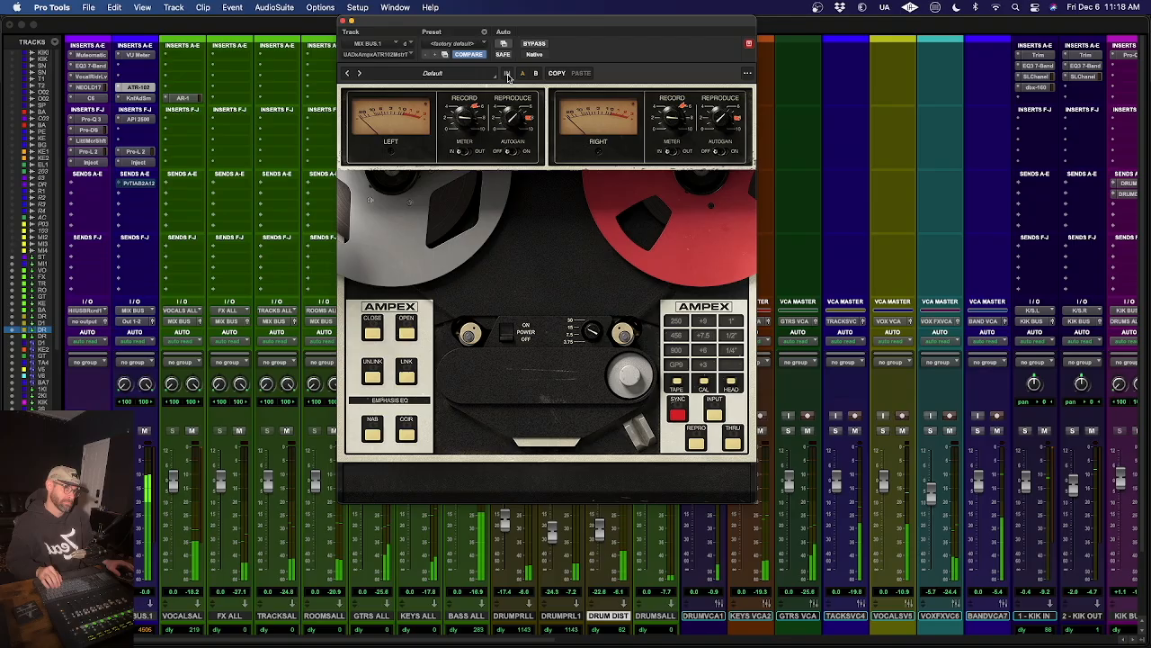
left_click(507, 75)
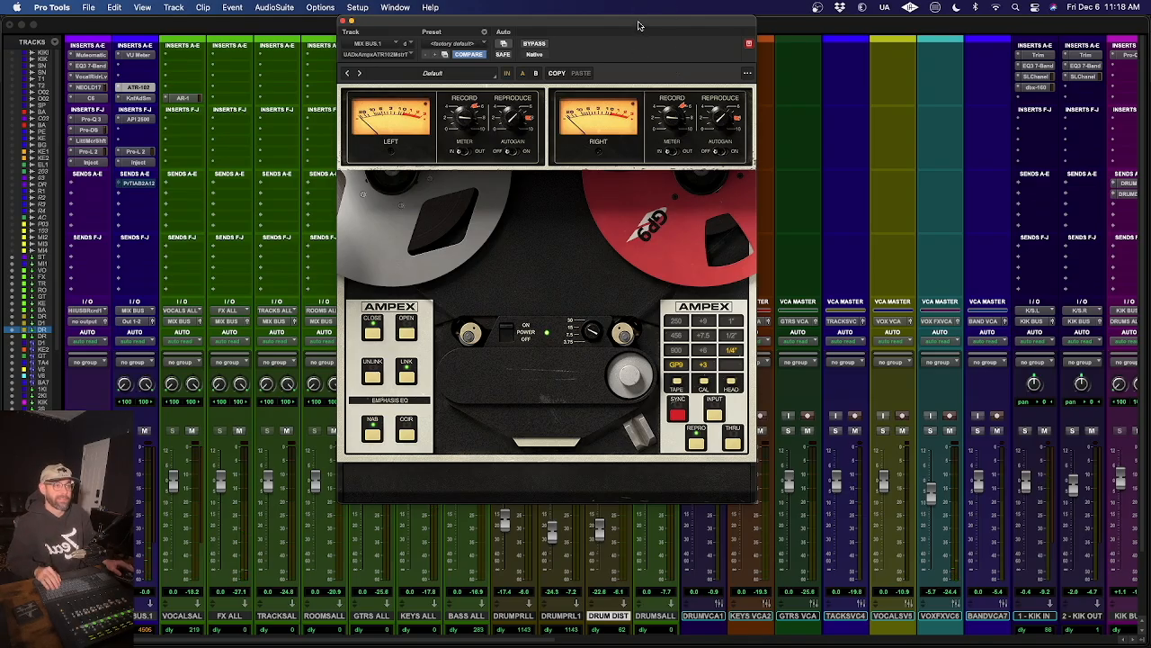
left_click_drag(638, 25, 538, 92)
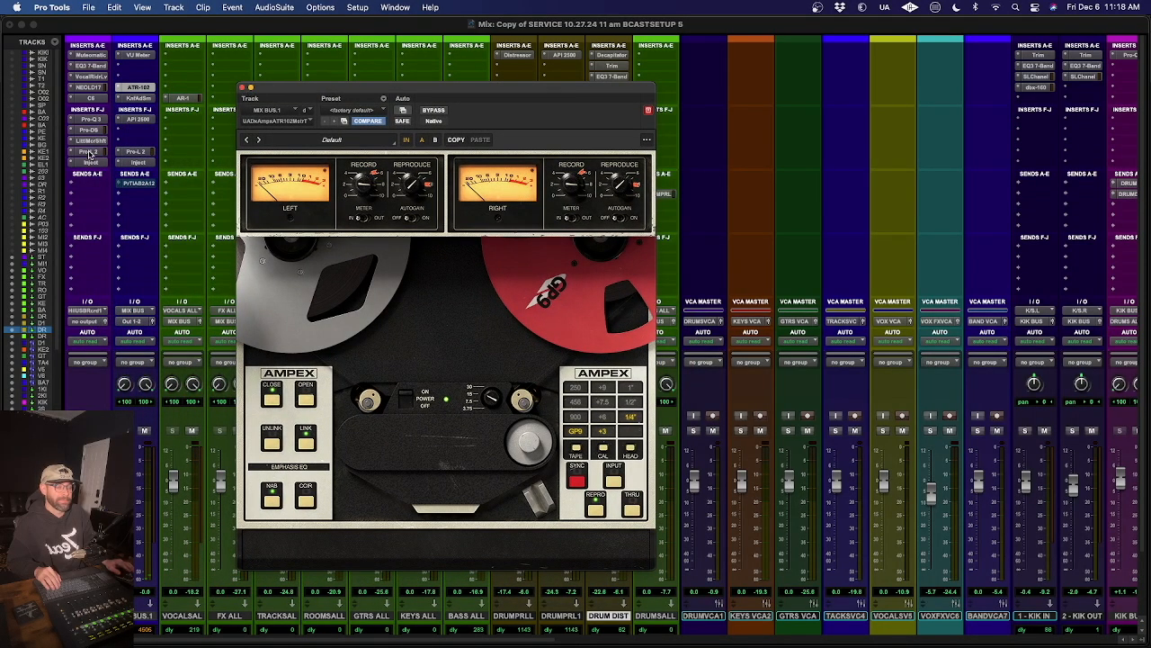
left_click(242, 89)
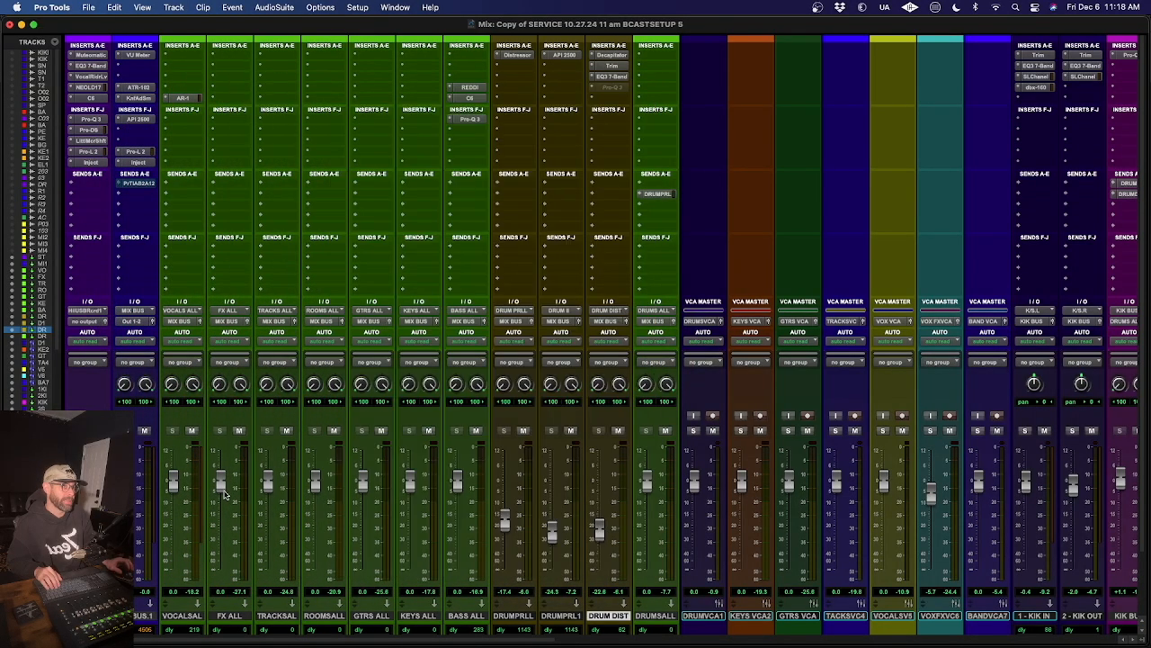
- Review the saturation inserts on the vocal, electric guitar and bass channels, ending at REDDI on the bass bus
scroll(693, 382, "right", 4)
scroll(692, 381, "right", 20)
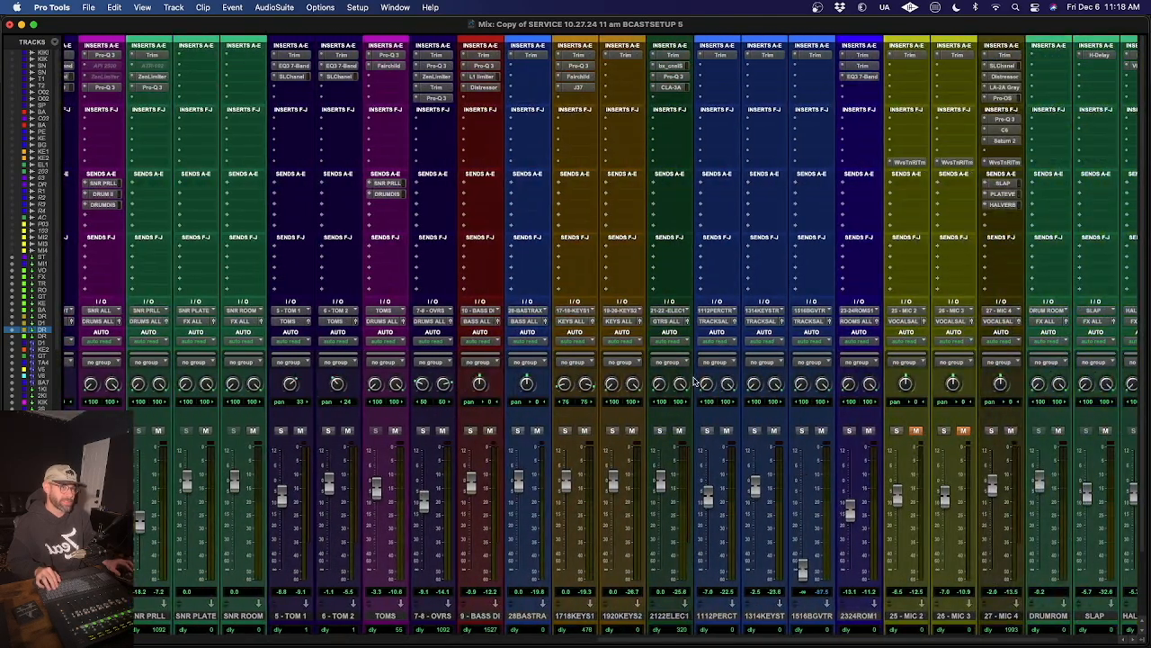
scroll(693, 381, "right", 3)
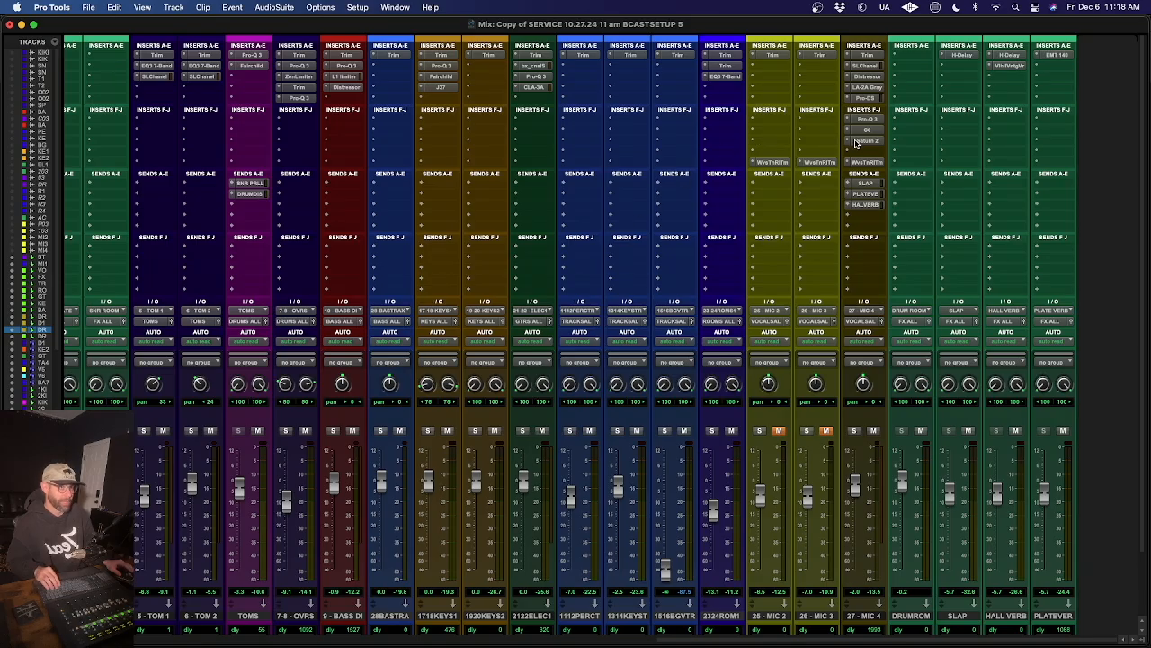
scroll(583, 79, "left", 1)
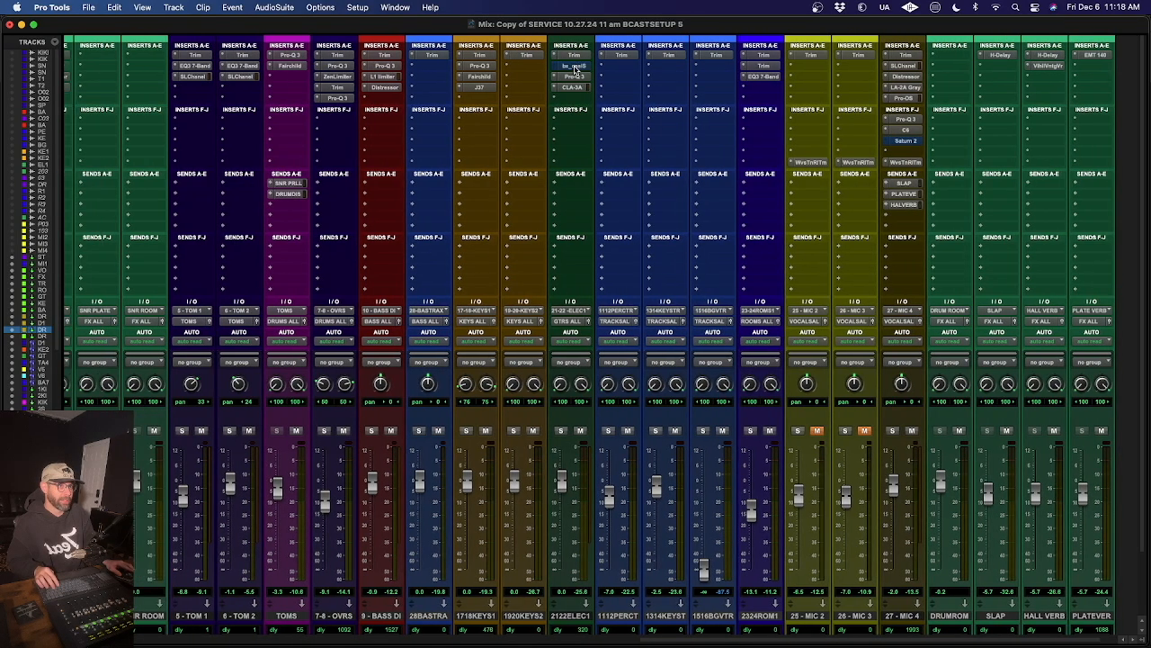
scroll(531, 175, "left", 2)
scroll(517, 177, "left", 20)
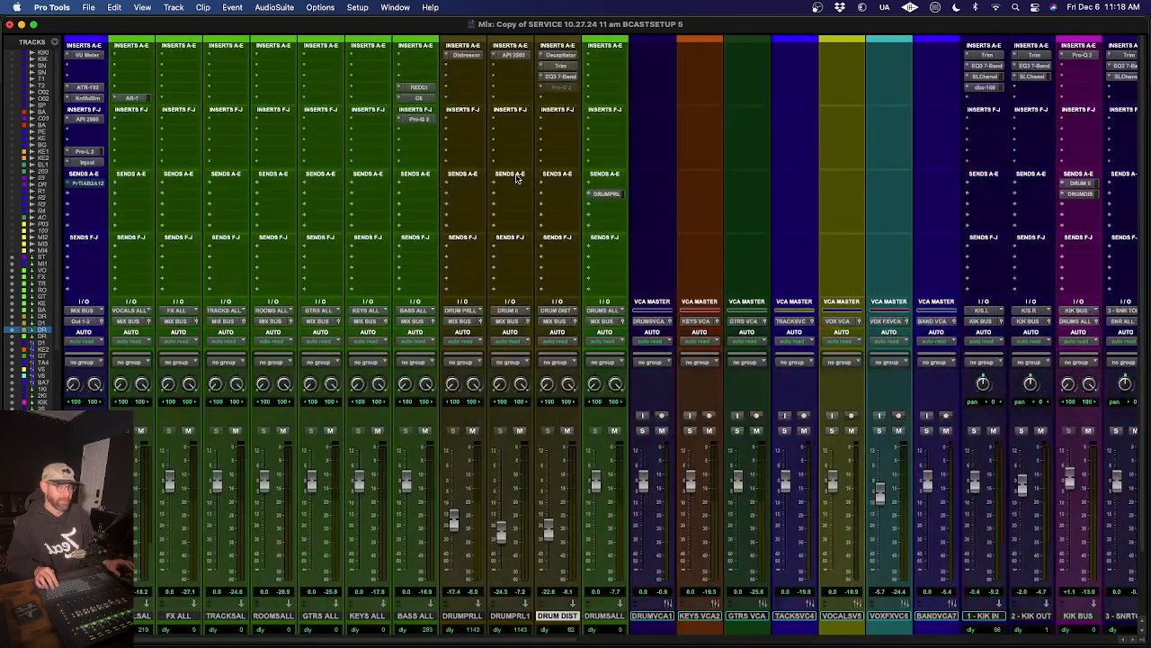
left_click(433, 88)
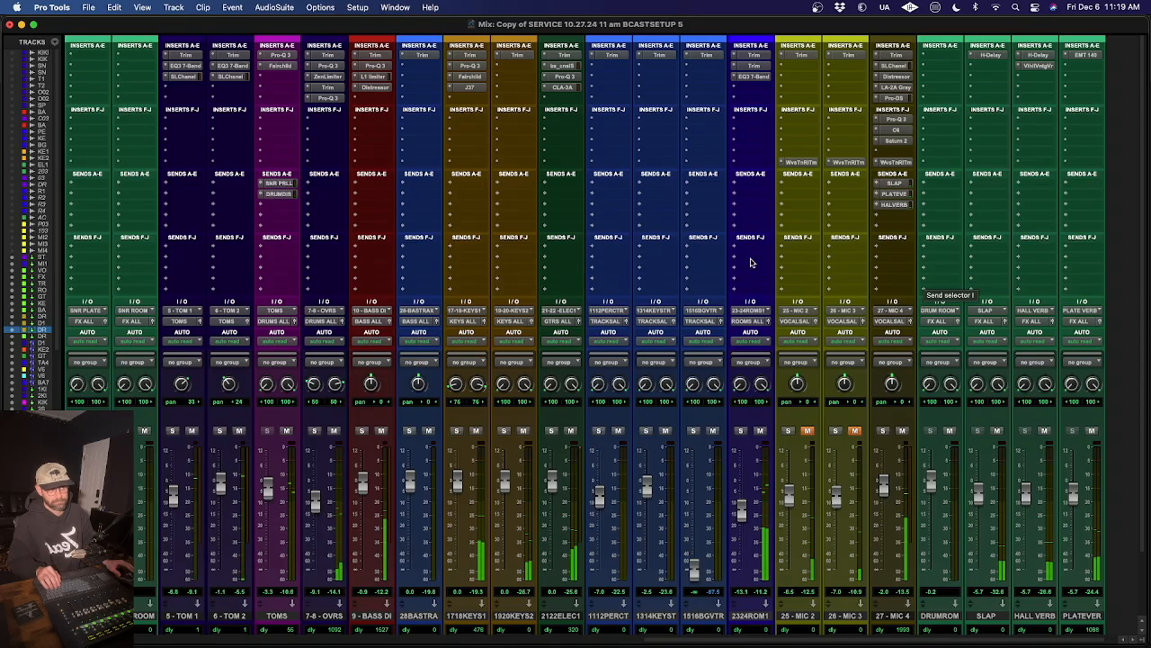
- Look over the whole mixer, from the mix bus and parallel drum buses to the vocal and effects channels
scroll(720, 259, "left", 15)
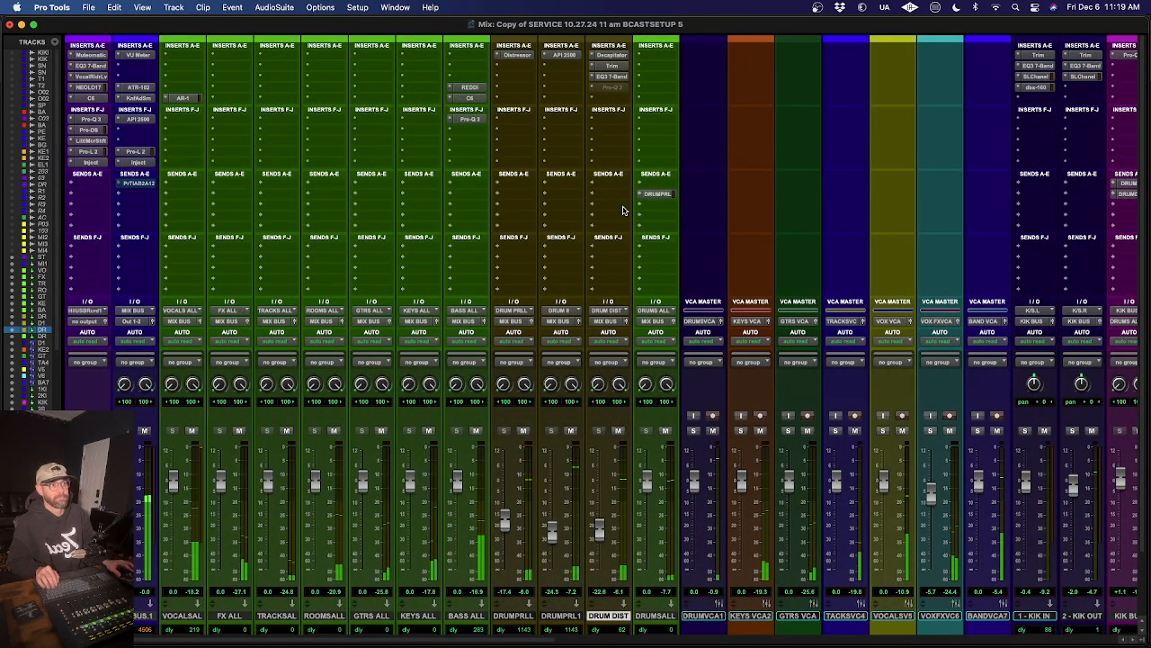
scroll(623, 210, "right", 6)
scroll(623, 209, "right", 7)
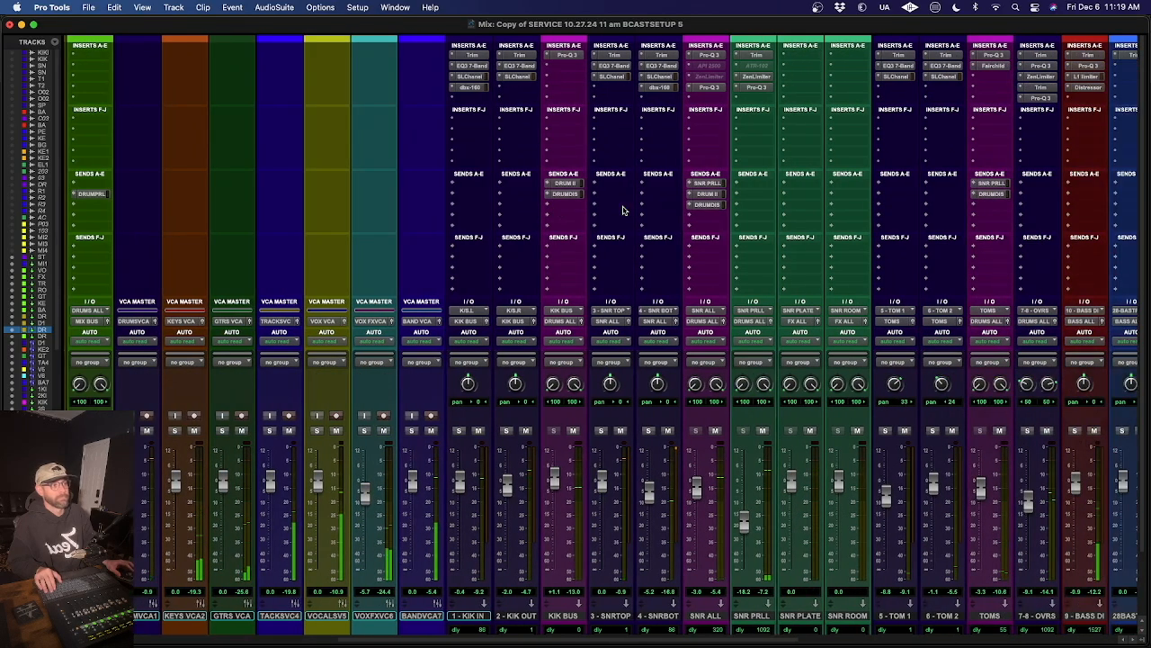
scroll(623, 210, "right", 8)
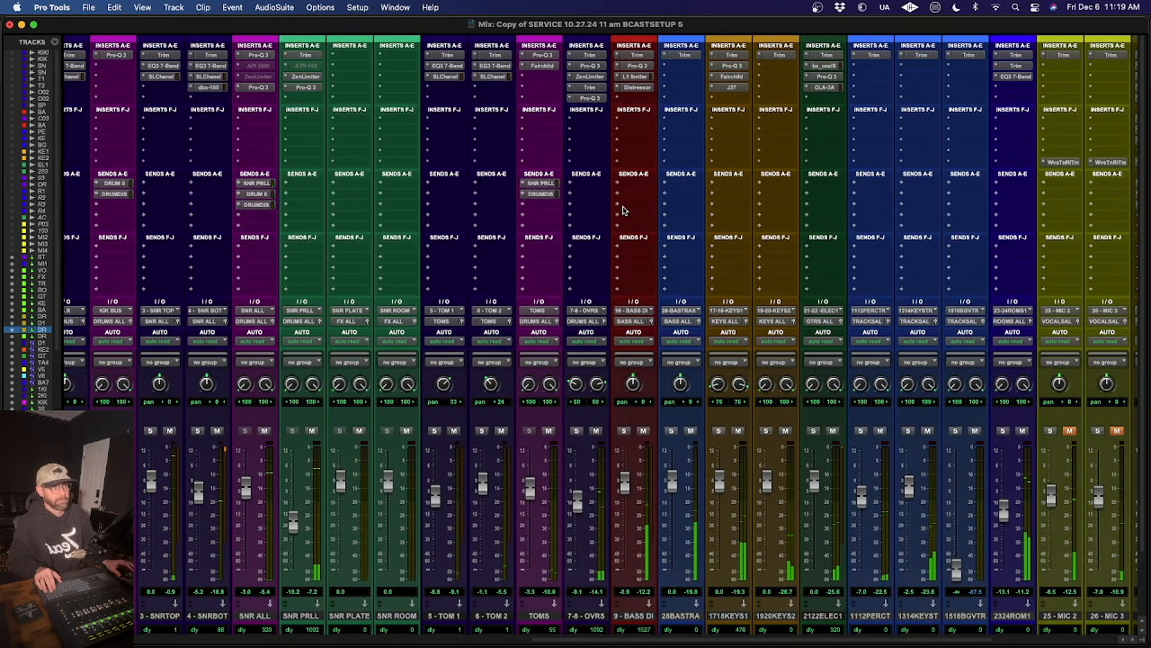
scroll(622, 210, "right", 6)
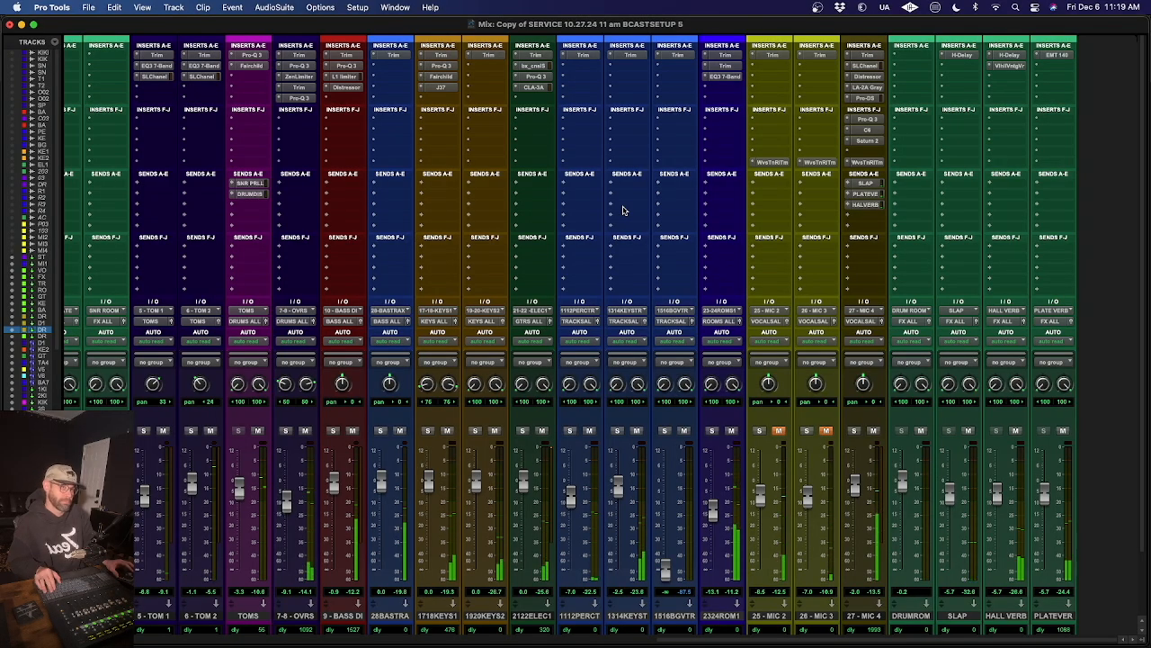
scroll(623, 210, "left", 15)
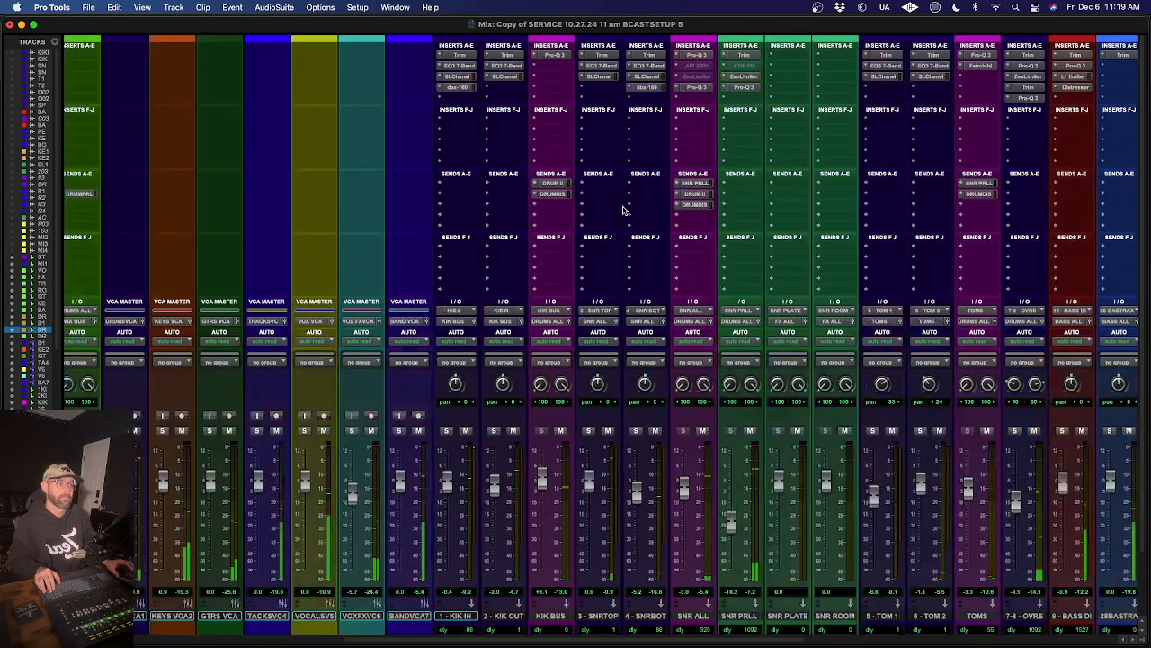
scroll(623, 210, "left", 10)
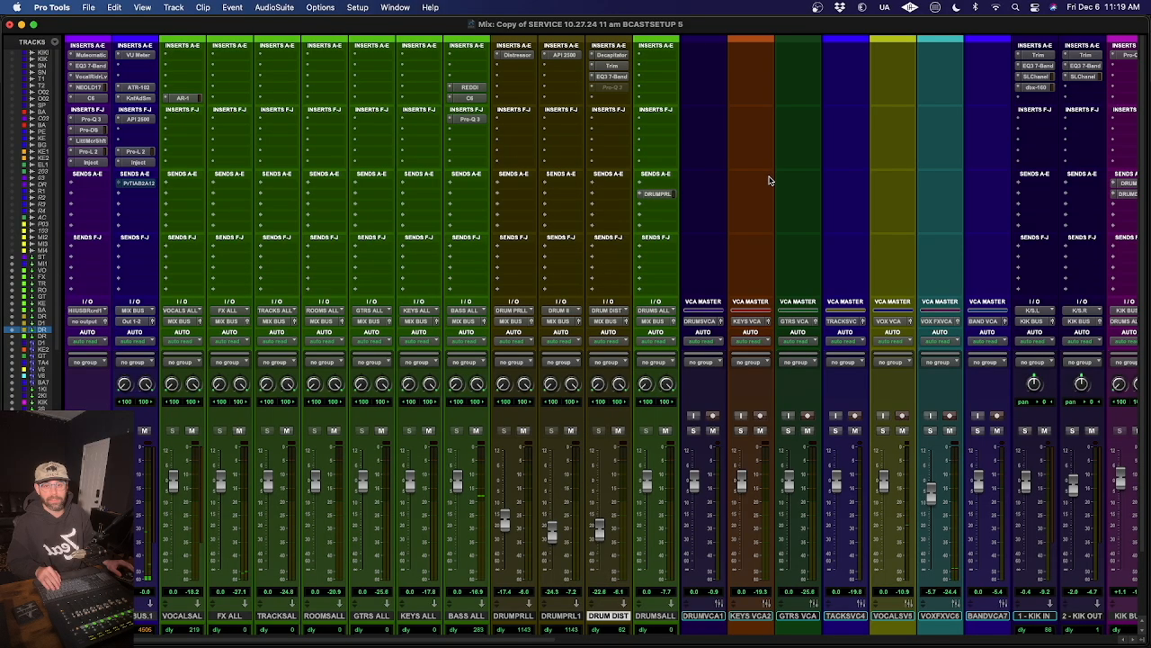
scroll(759, 192, "right", 10)
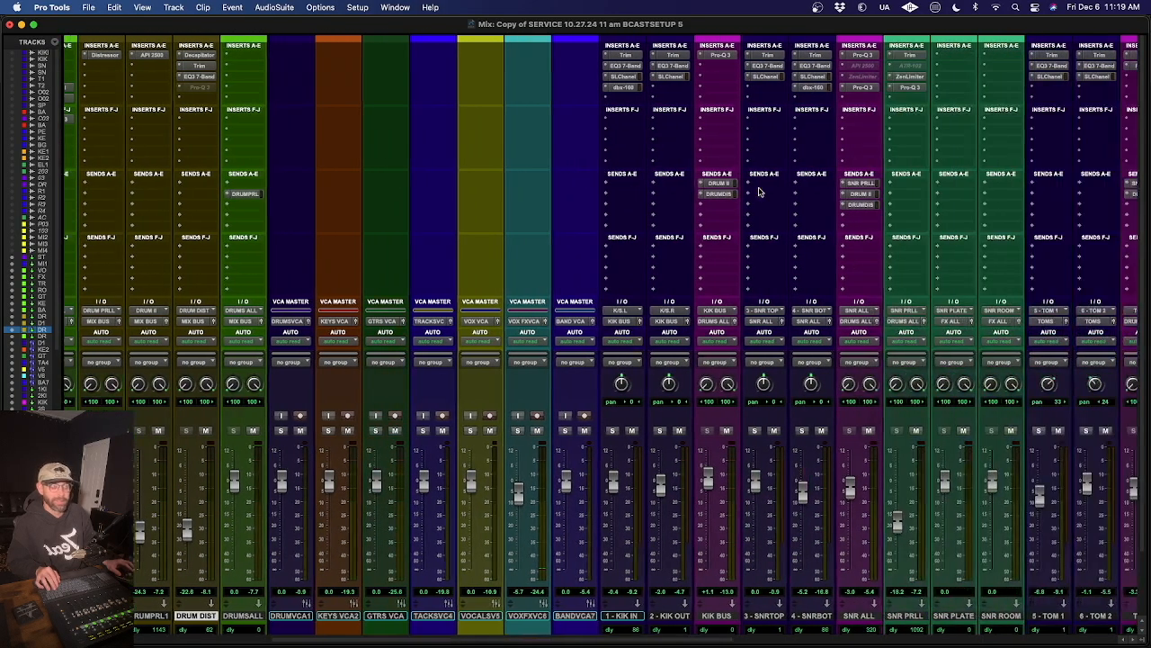
scroll(758, 191, "down", 3)
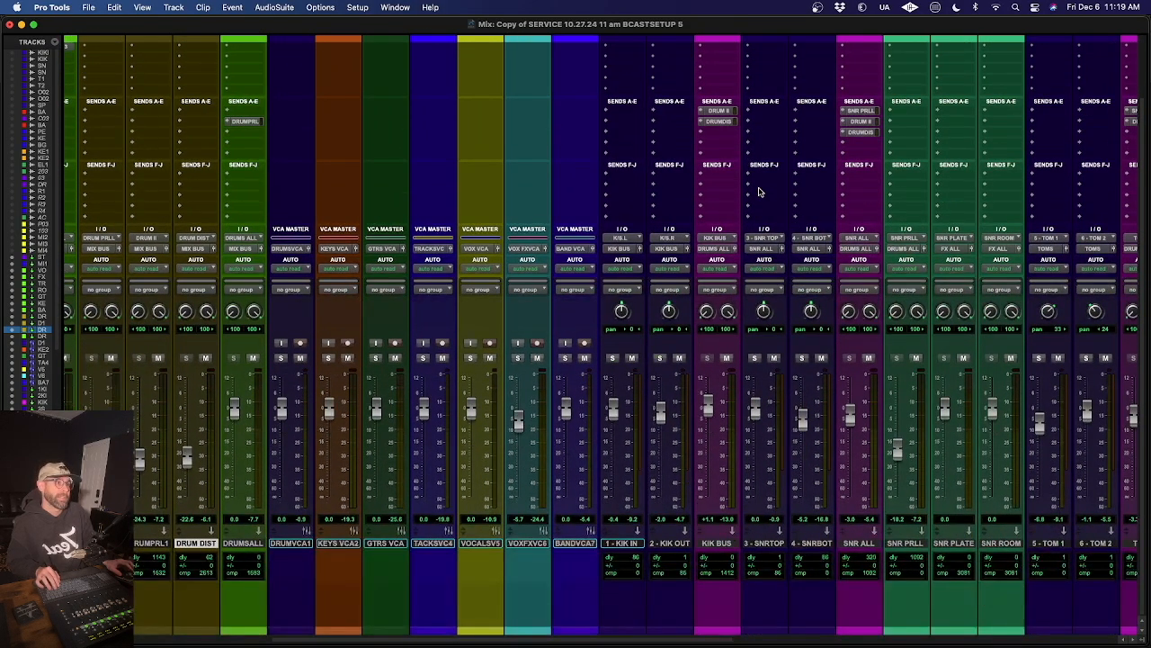